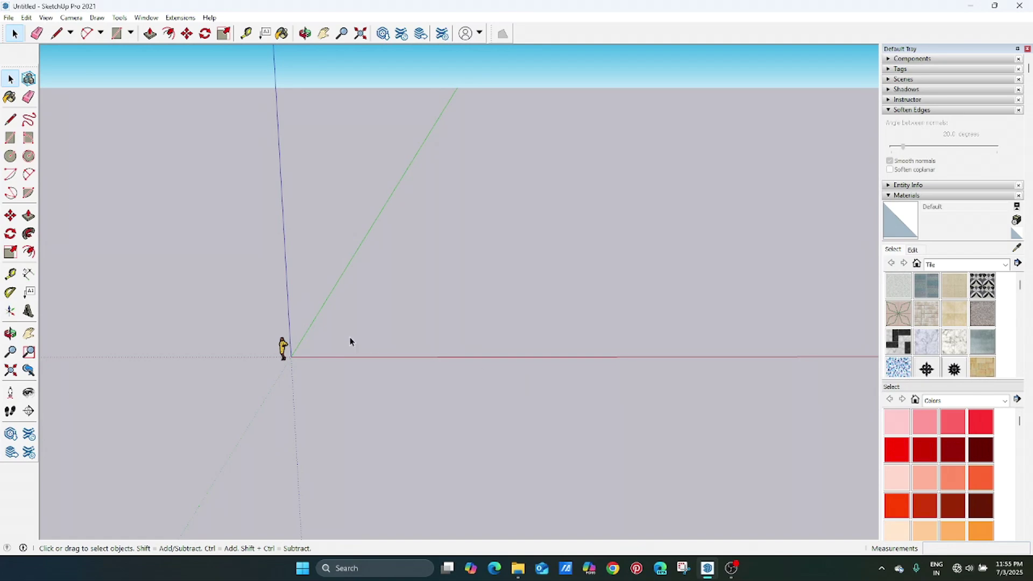
- Import the AutoCAD file LIVING ROOM PLAN with the import units set to inches
{"action": "middle_click_drag", "start_coordinate": [408, 348], "coordinate": [467, 354], "text": "shift"}
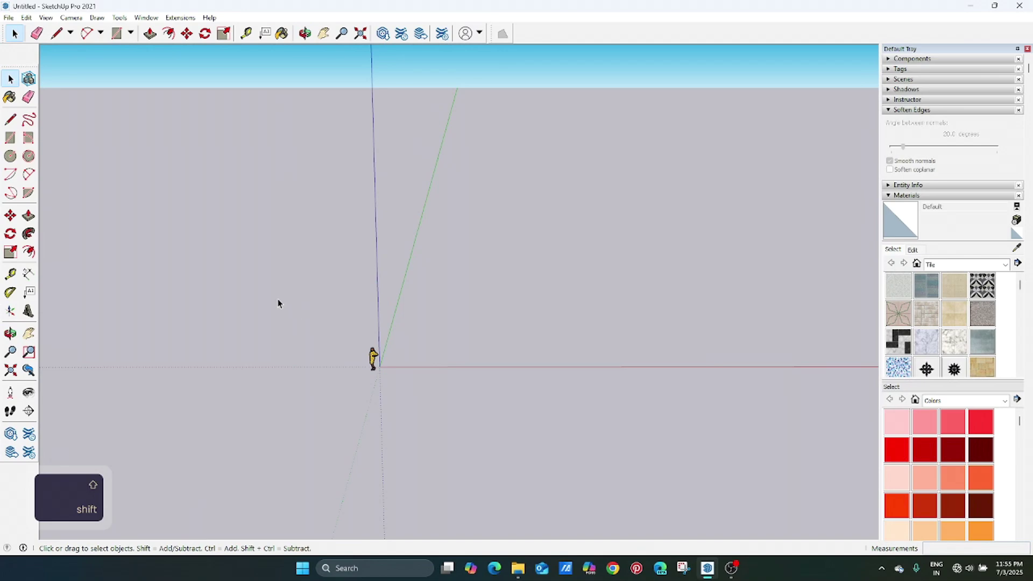
{"action": "left_click", "coordinate": [9, 18]}
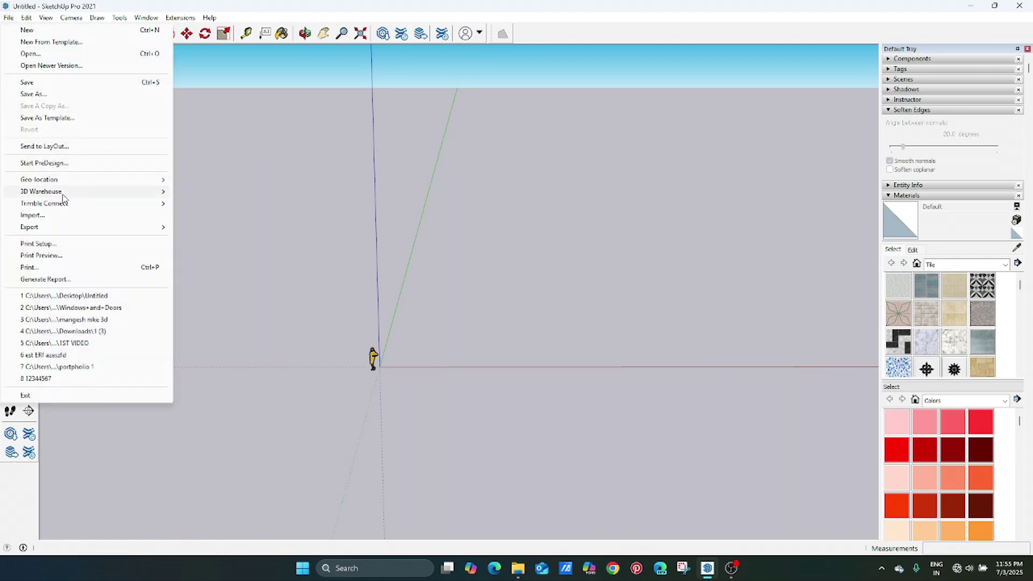
{"action": "left_click", "coordinate": [58, 217]}
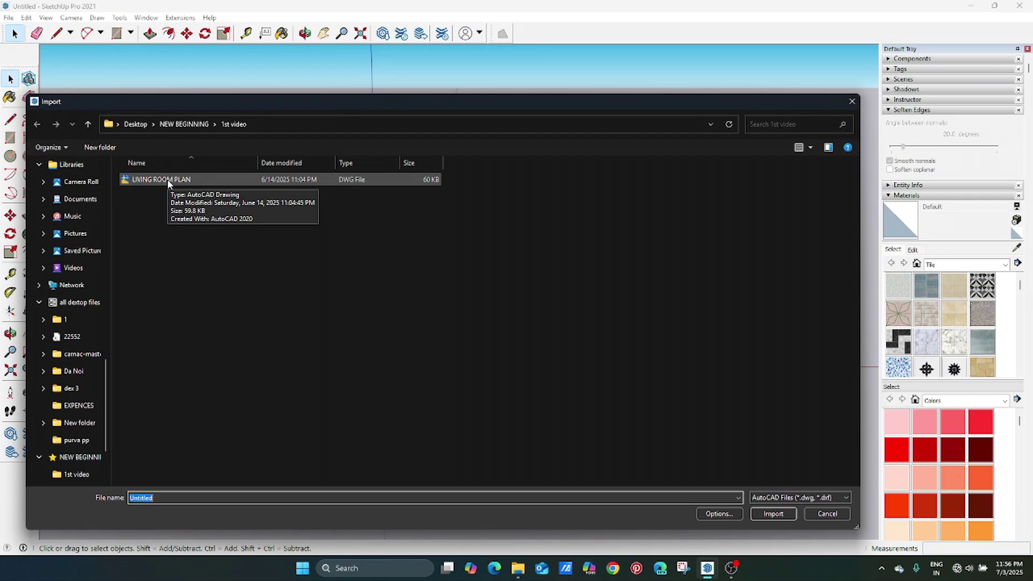
{"action": "left_click", "coordinate": [167, 179]}
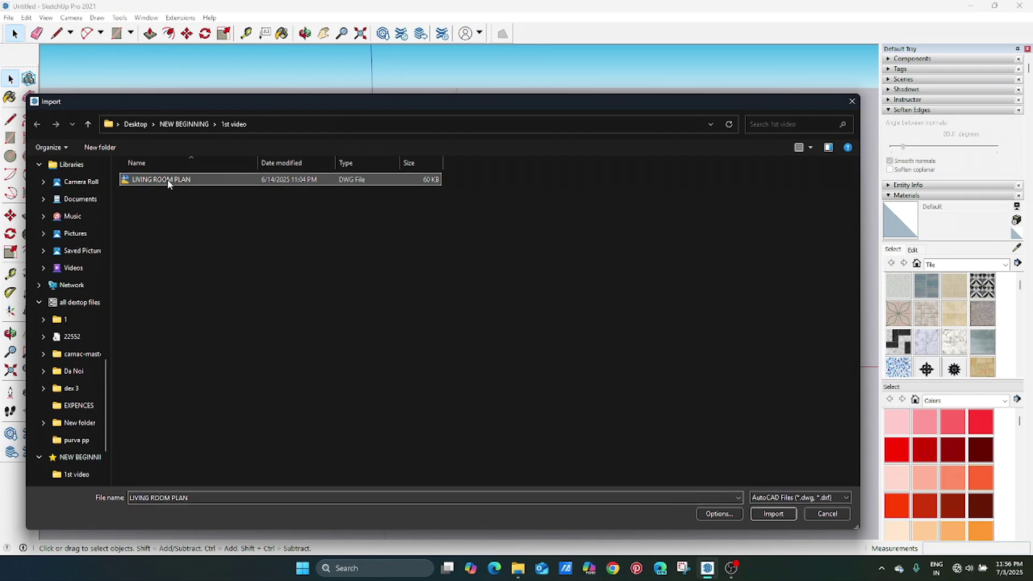
{"action": "left_click", "coordinate": [718, 515]}
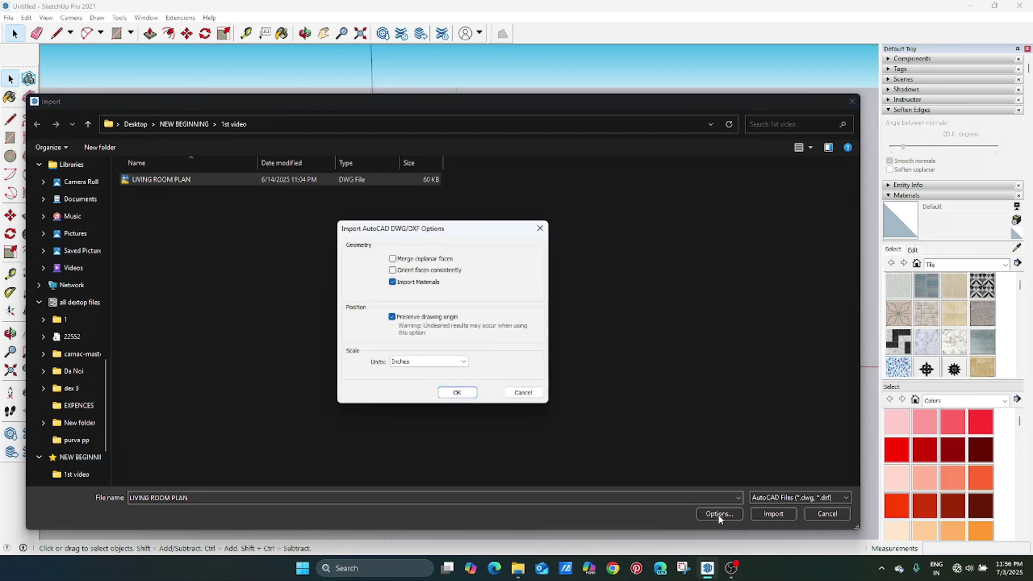
{"action": "left_click", "coordinate": [443, 366]}
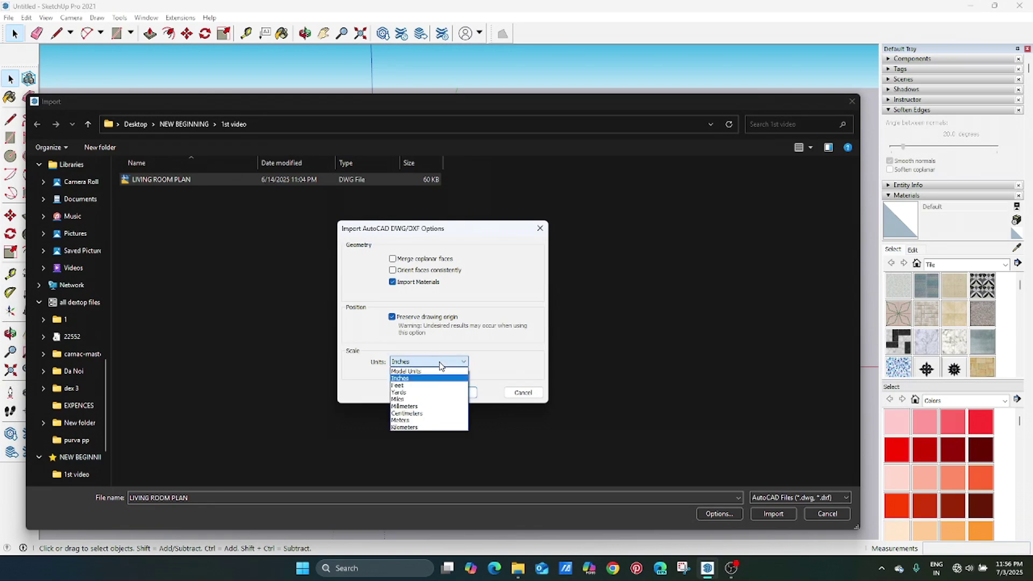
{"action": "left_click", "coordinate": [443, 379]}
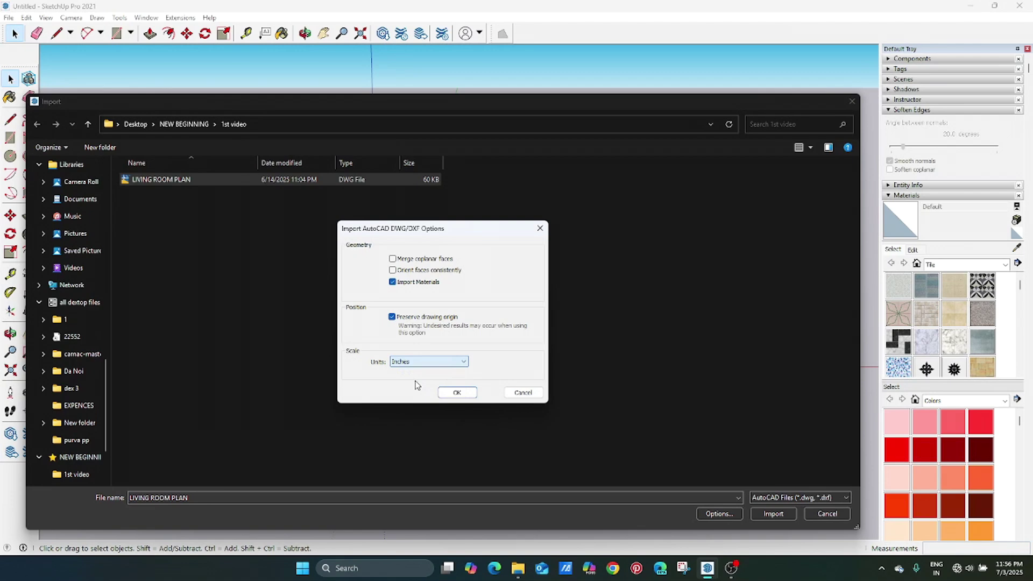
{"action": "left_click", "coordinate": [458, 393]}
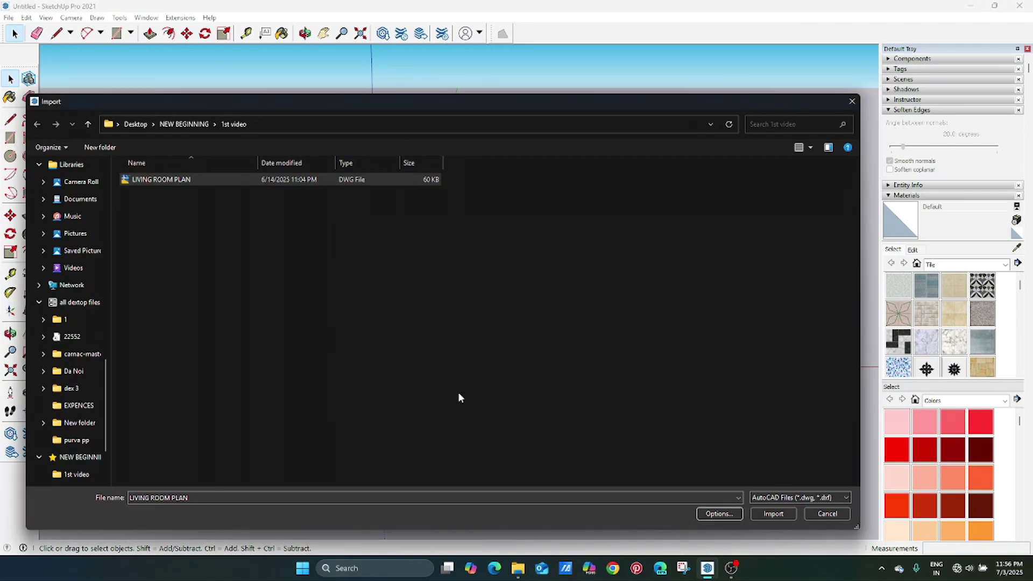
{"action": "left_click", "coordinate": [778, 515]}
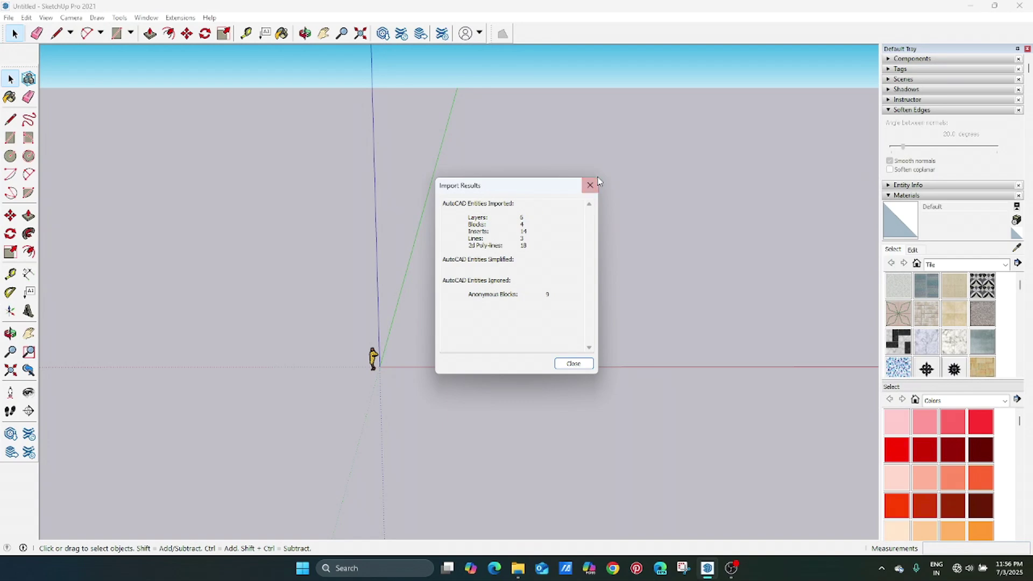
{"action": "left_click", "coordinate": [574, 363]}
- Examine the imported living room plan and its position relative to the axes
{"action": "middle_click_drag", "start_coordinate": [447, 245], "coordinate": [439, 333]}
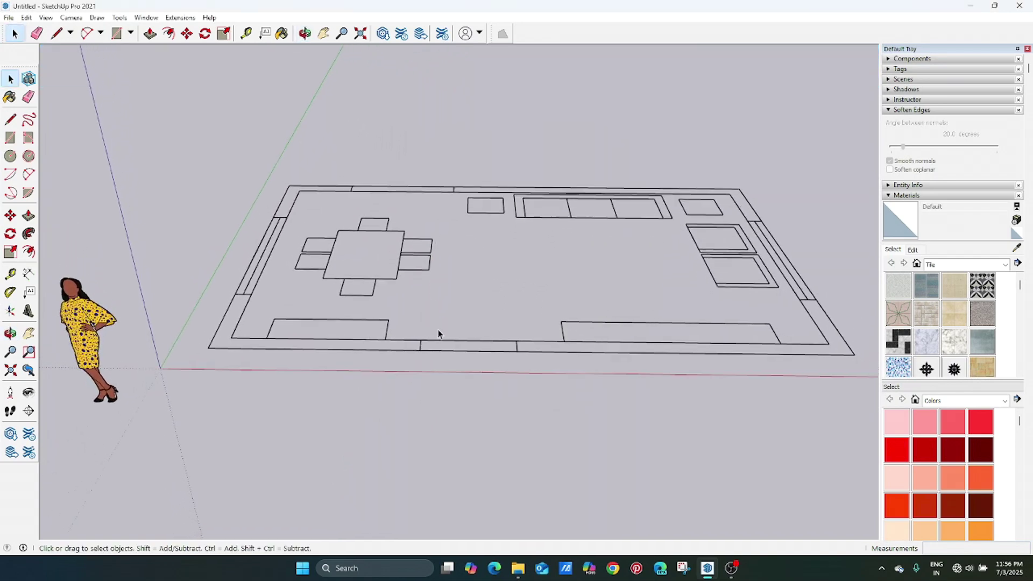
{"action": "scroll", "coordinate": [416, 274], "scroll_direction": "down", "scroll_amount": 3}
{"action": "middle_click_drag", "start_coordinate": [422, 215], "coordinate": [375, 309], "text": "shift"}
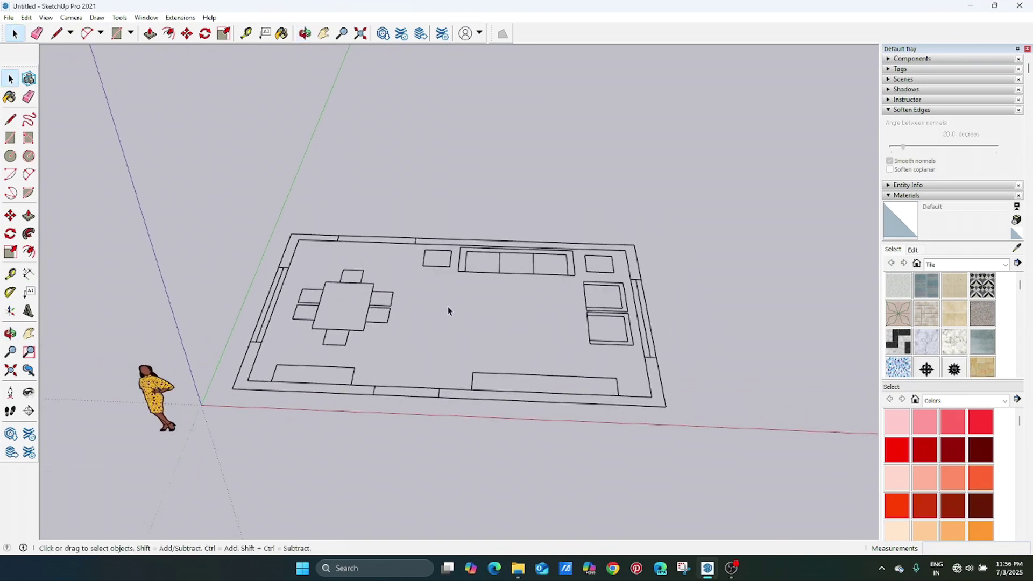
{"action": "scroll", "coordinate": [379, 322], "scroll_direction": "down", "scroll_amount": 2}
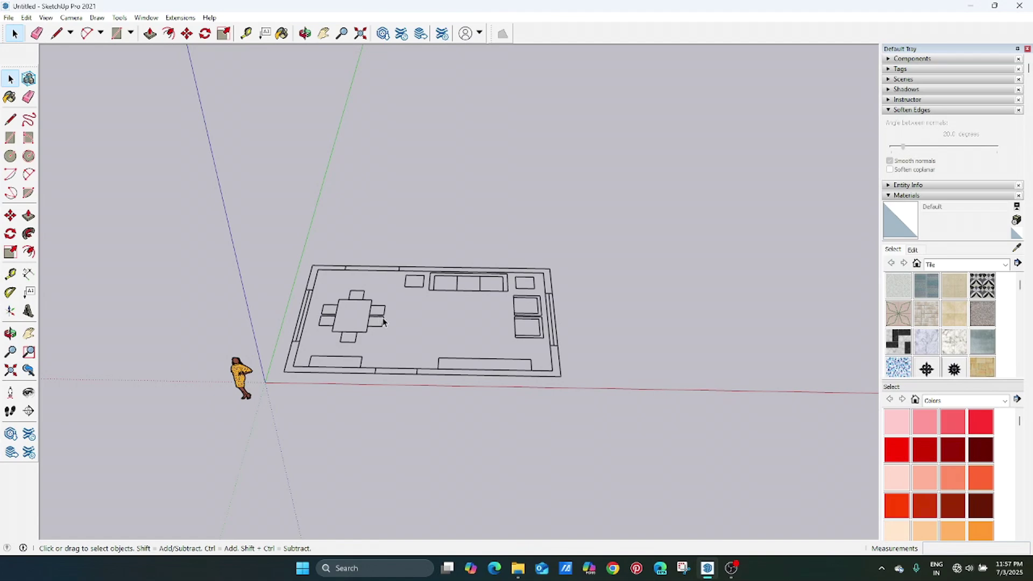
{"action": "middle_click_drag", "start_coordinate": [383, 322], "coordinate": [392, 302]}
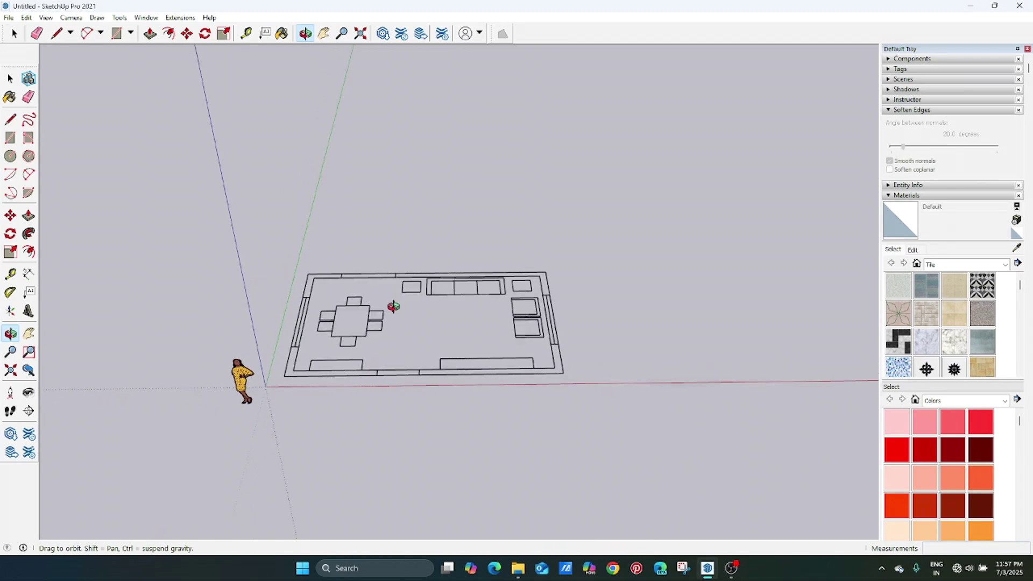
{"action": "key", "text": "shift"}
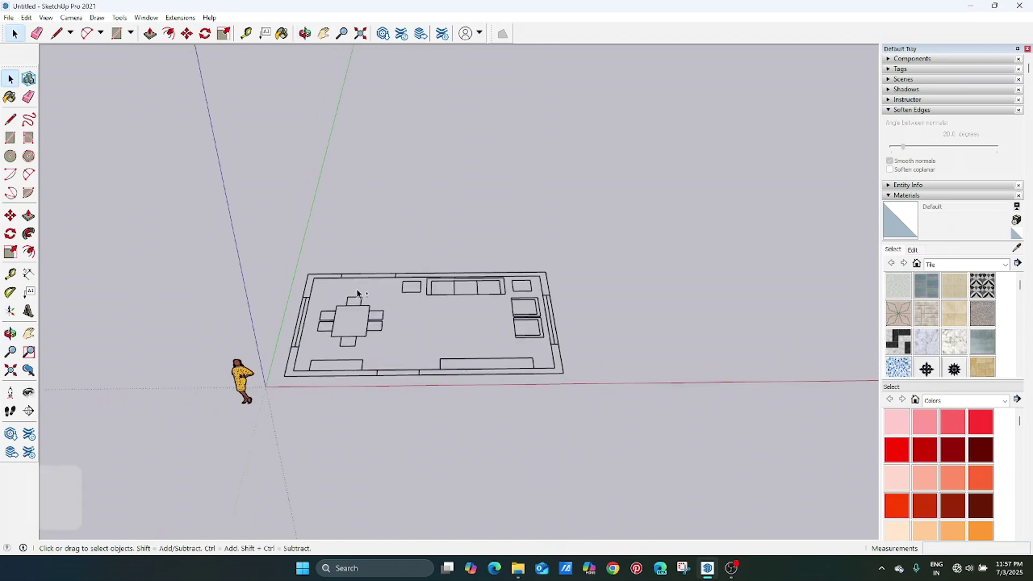
{"action": "middle_click_drag", "start_coordinate": [369, 303], "coordinate": [384, 326], "text": "shift"}
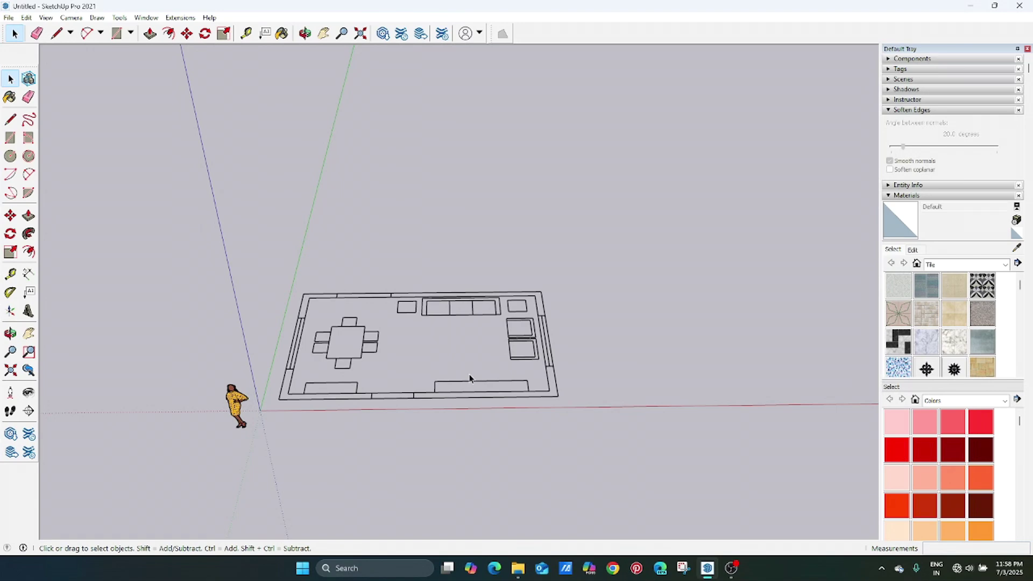
{"action": "key", "text": "space"}
{"action": "key", "text": "r"}
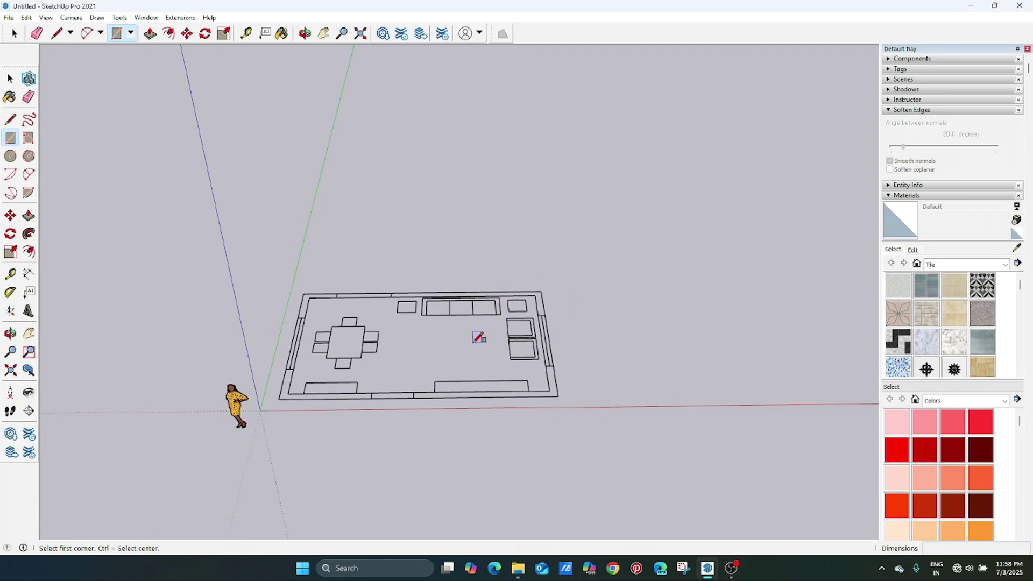
{"action": "key", "text": "space"}
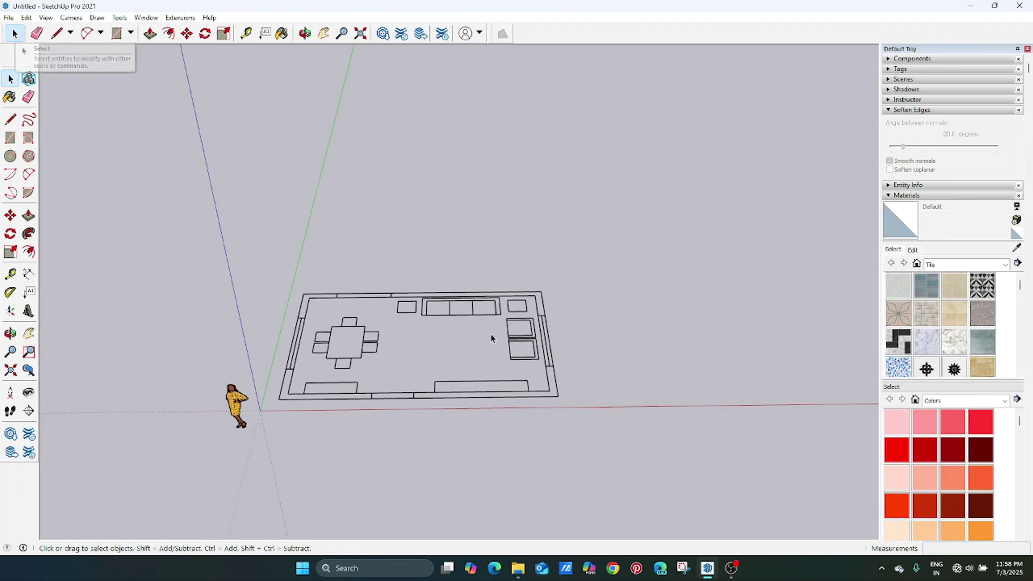
{"action": "left_click_drag", "start_coordinate": [495, 357], "coordinate": [411, 415]}
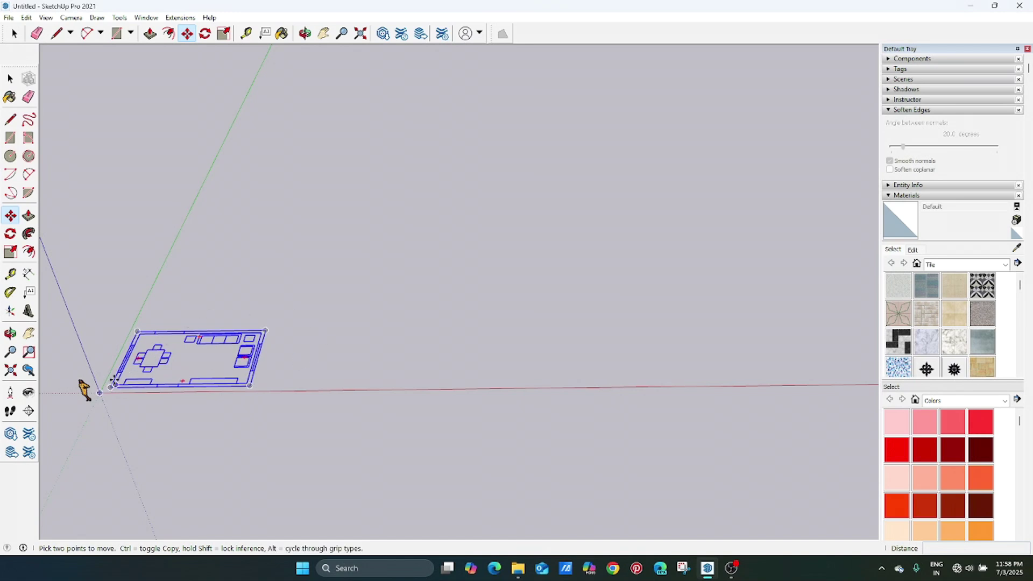
{"action": "left_click", "coordinate": [111, 388]}
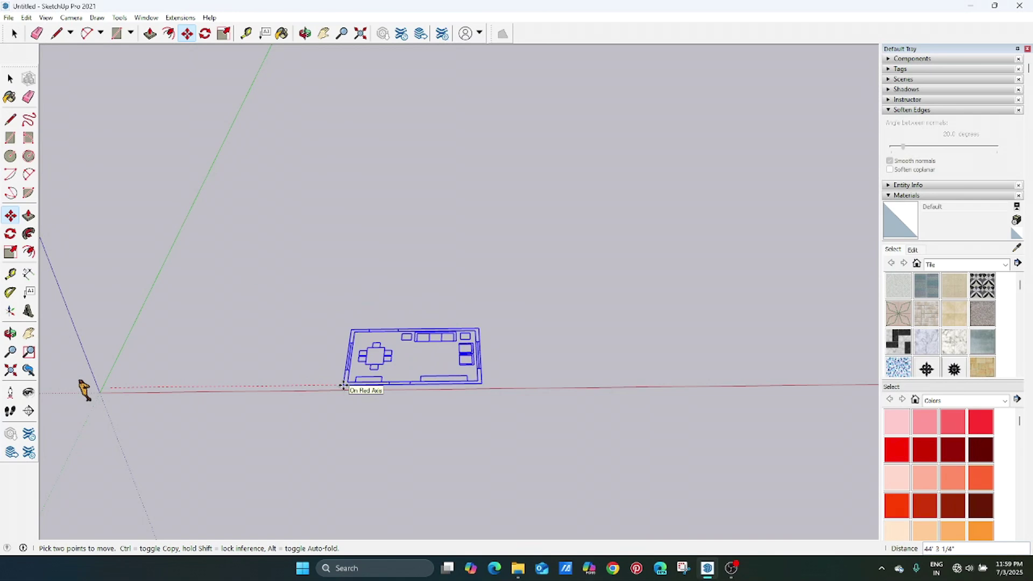
{"action": "key", "text": "Escape"}
{"action": "key", "text": "space"}
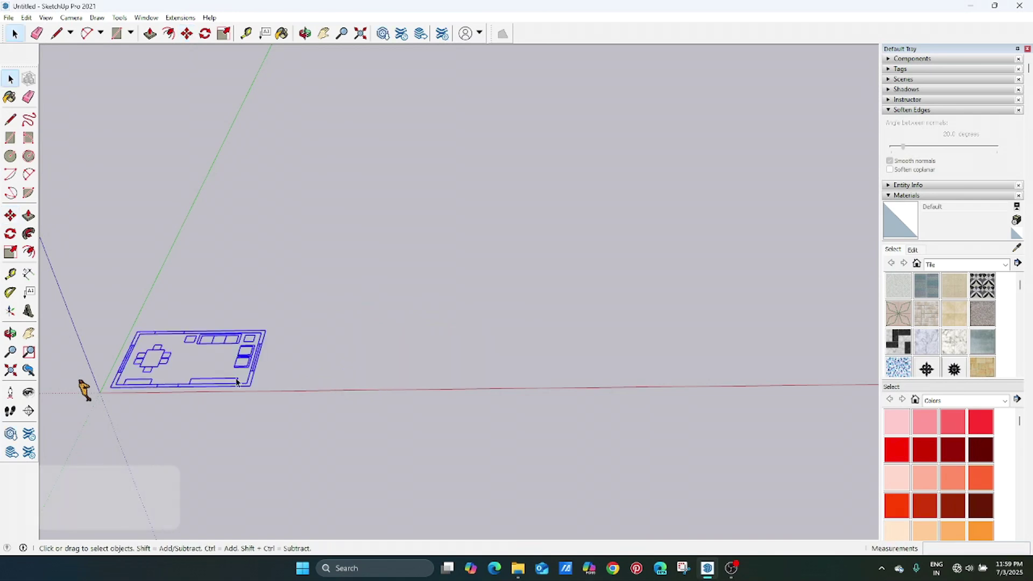
{"action": "key", "text": "ctrl"}
{"action": "key", "text": "ctrl+c"}
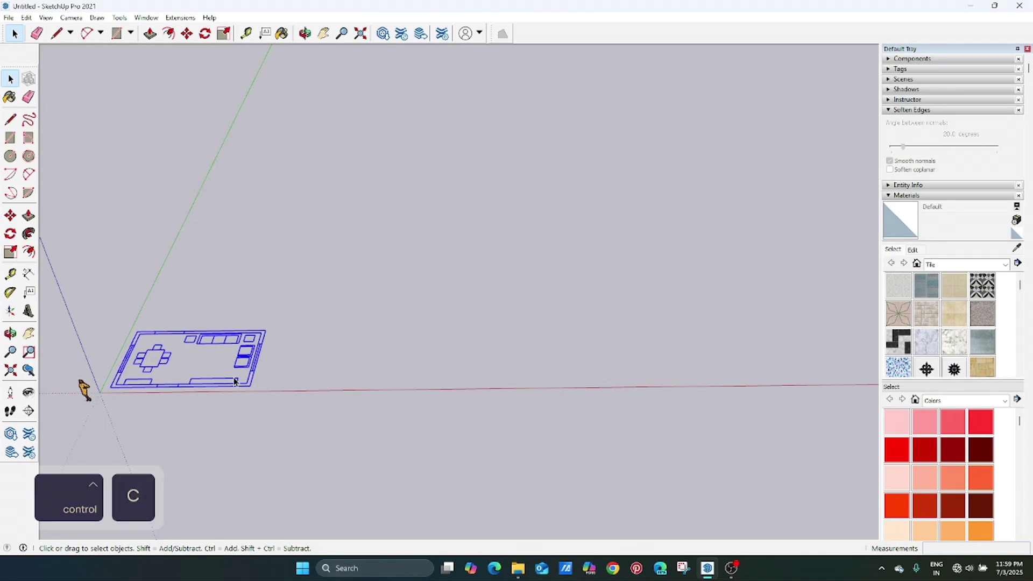
{"action": "key", "text": "ctrl+v"}
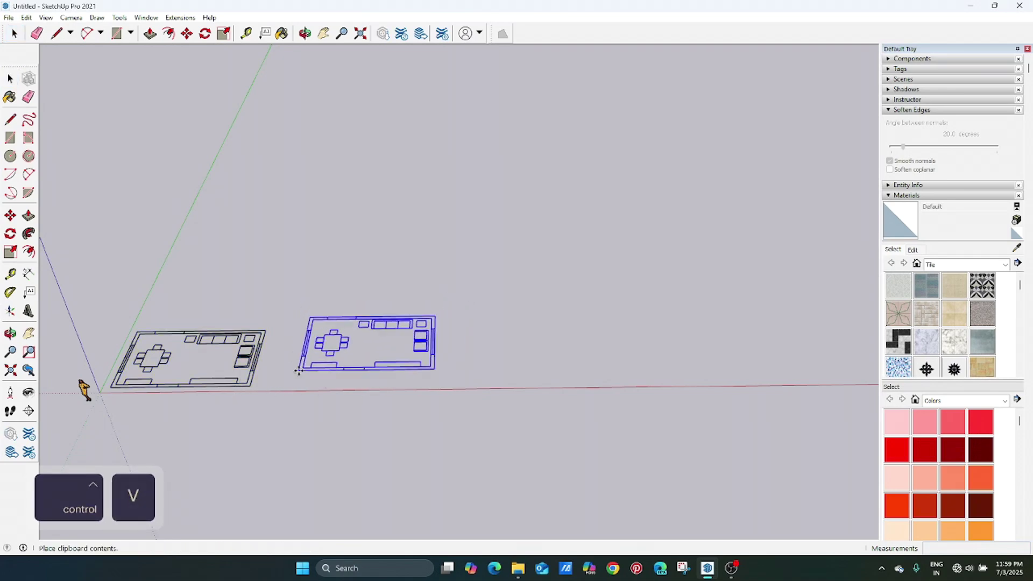
{"action": "key", "text": "space"}
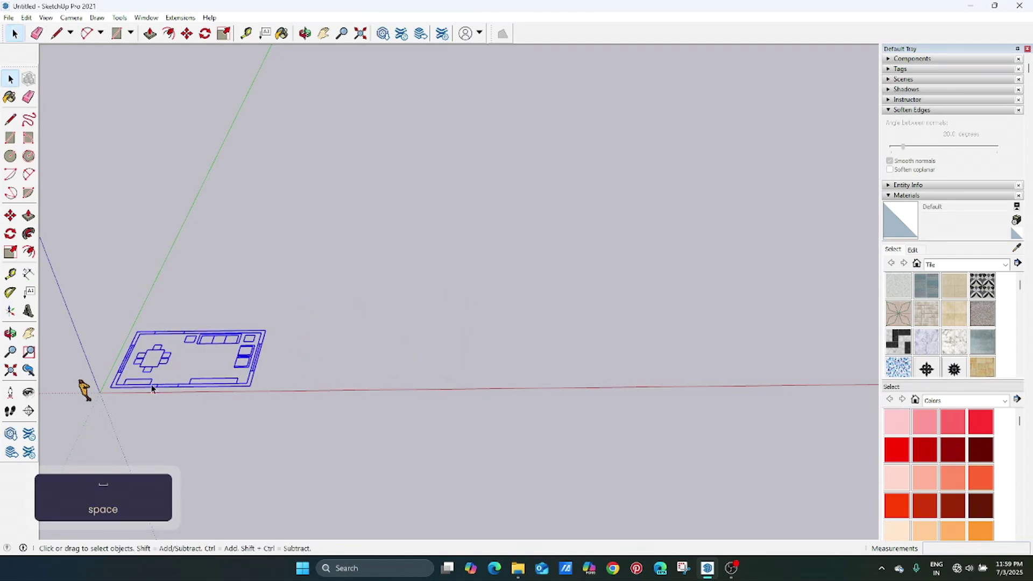
- Try arraying the plan with x3 along the red axis at about 30' spacing, and undo the copies
{"action": "key", "text": "m"}
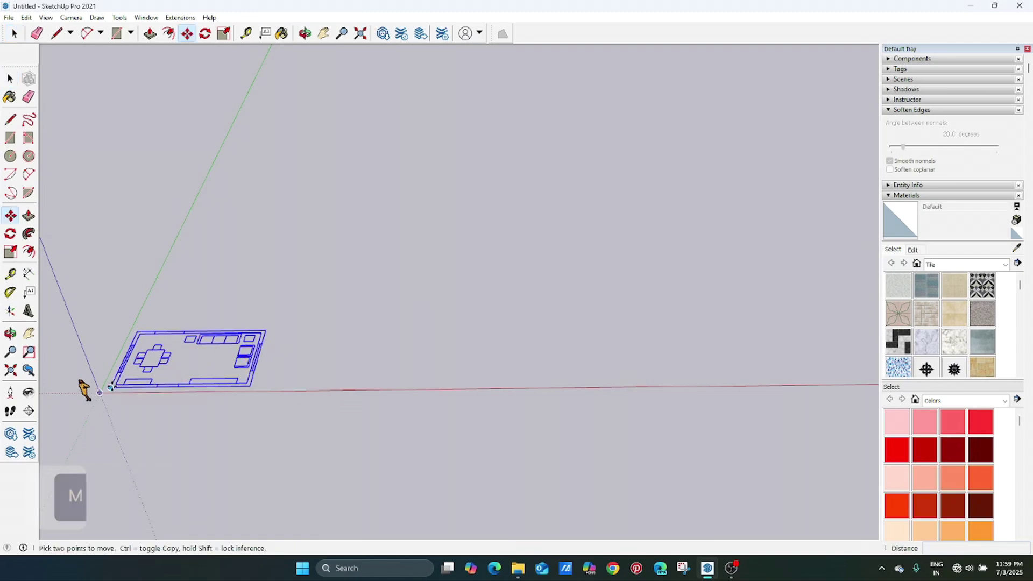
{"action": "left_click", "coordinate": [110, 385]}
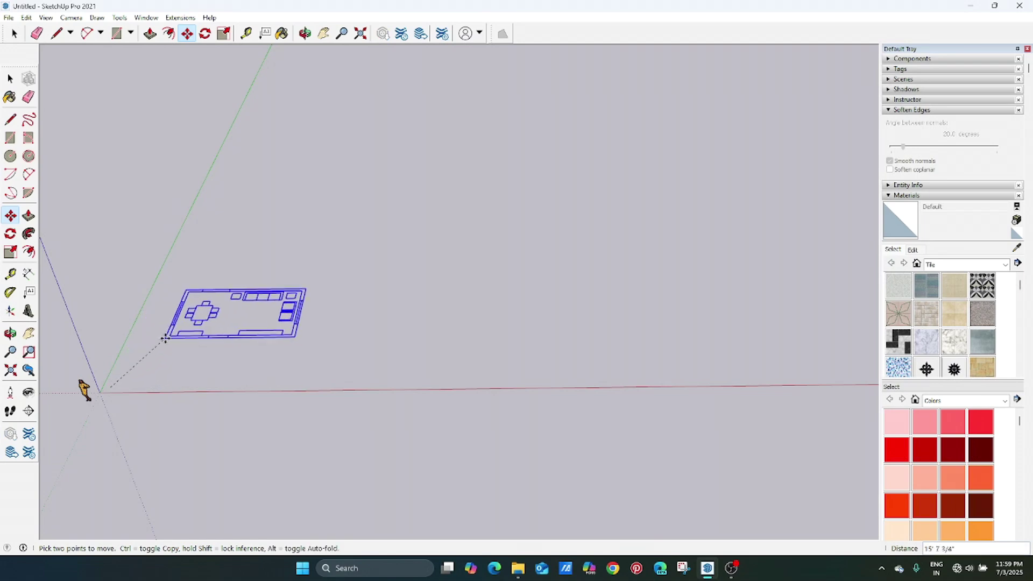
{"action": "key", "text": "ctrl"}
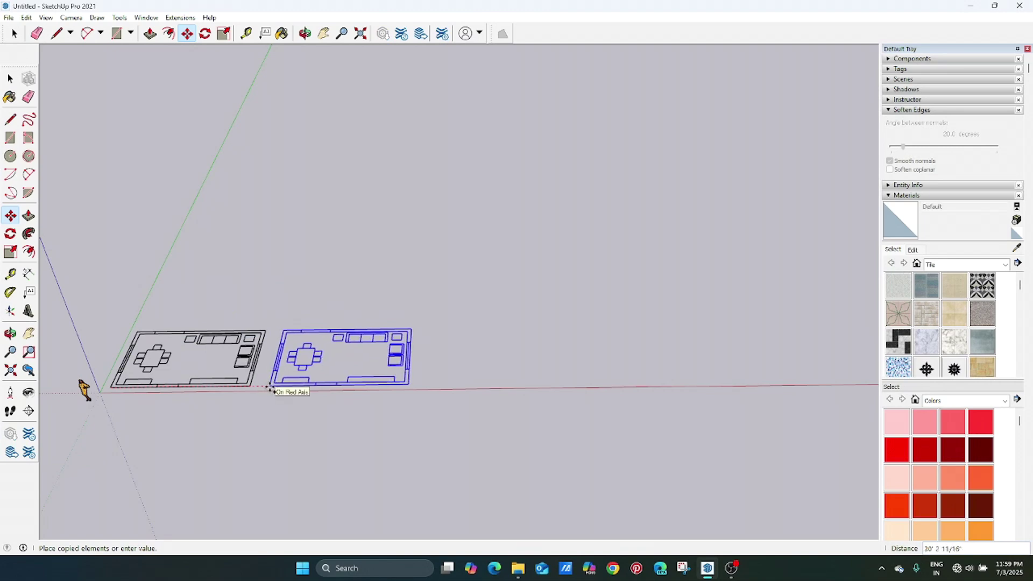
{"action": "left_click", "coordinate": [269, 387]}
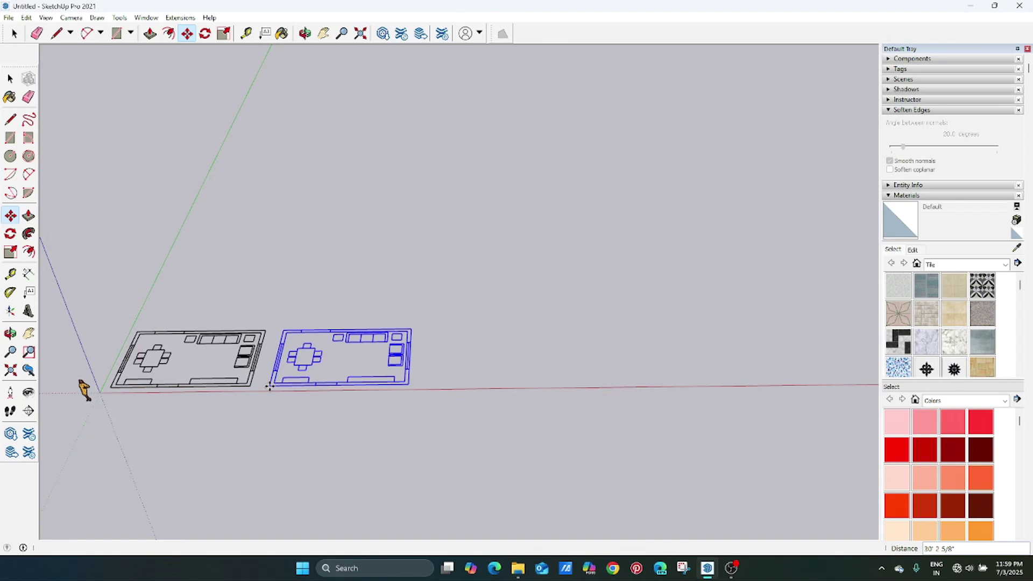
{"action": "type", "text": "x"}
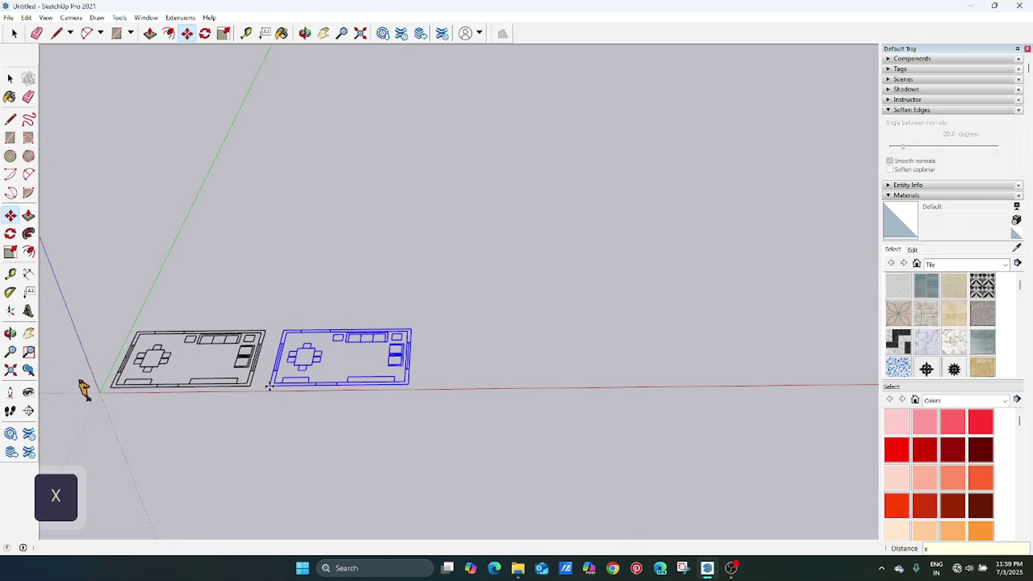
{"action": "type", "text": "3"}
{"action": "key", "text": "Return"}
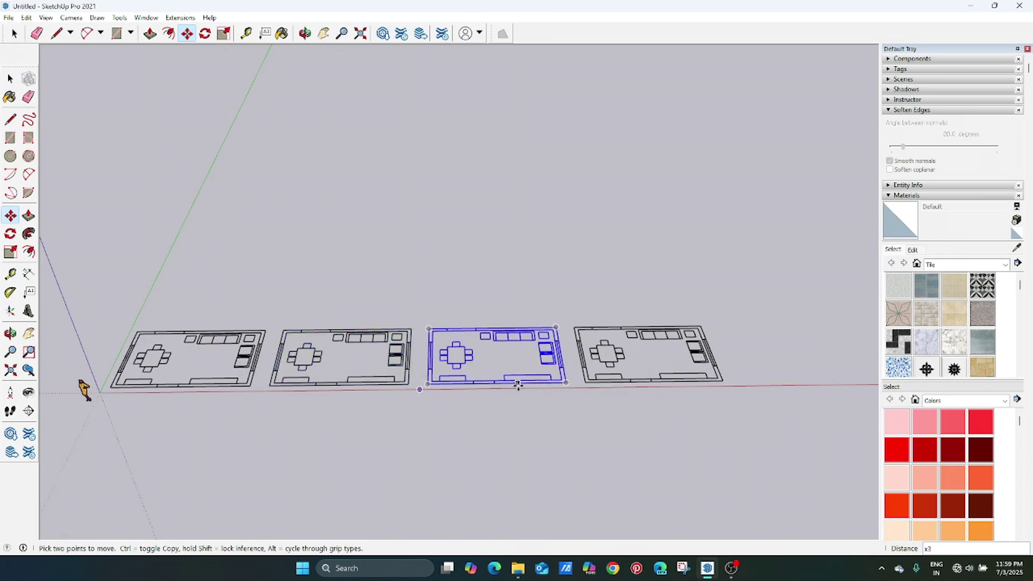
{"action": "key", "text": "ctrl+z"}
{"action": "key", "text": "space"}
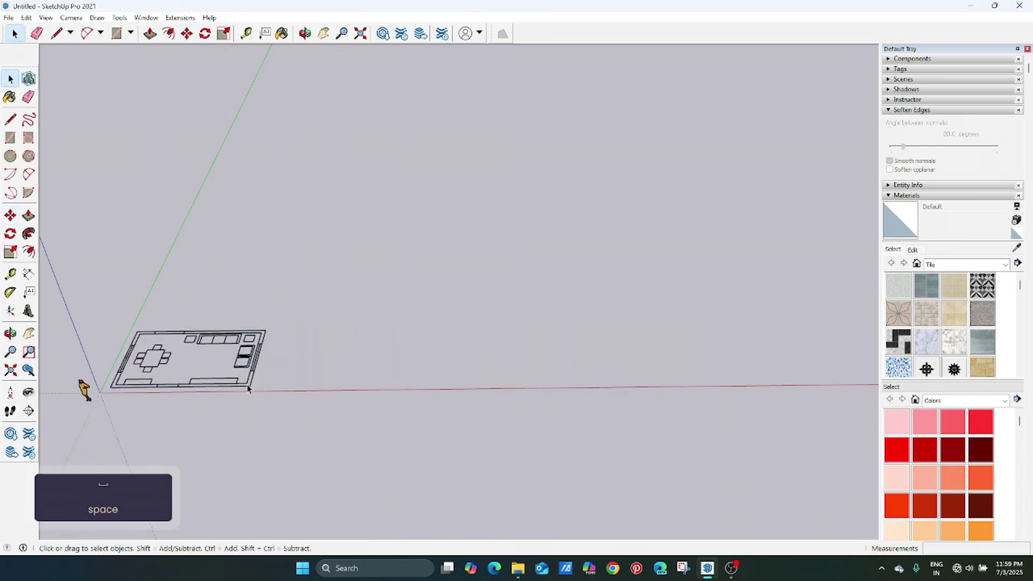
- Copy the living room plan from its front outer corner along the red axis, about 186' away
{"action": "left_click", "coordinate": [259, 373]}
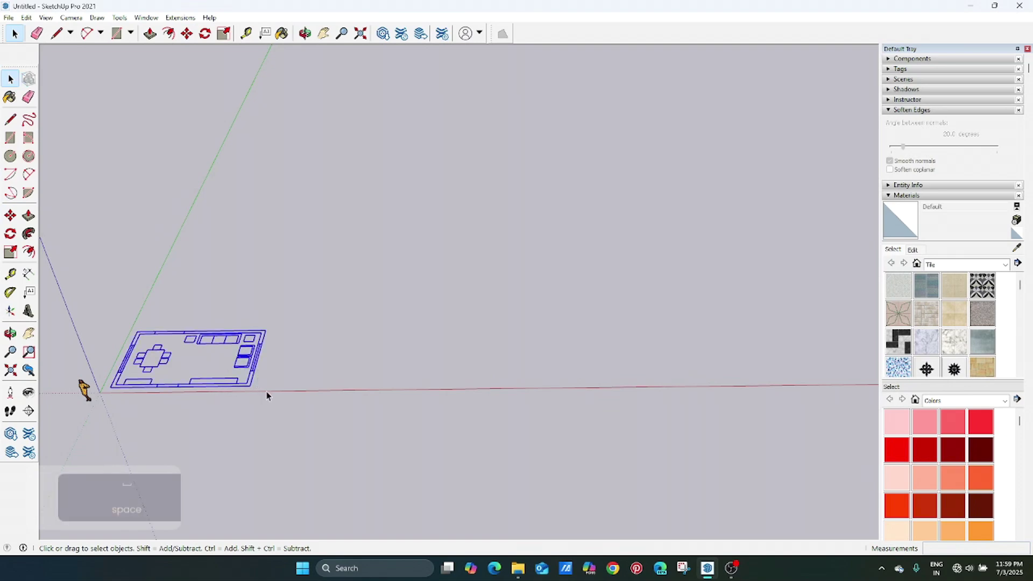
{"action": "key", "text": "m"}
{"action": "key", "text": "m"}
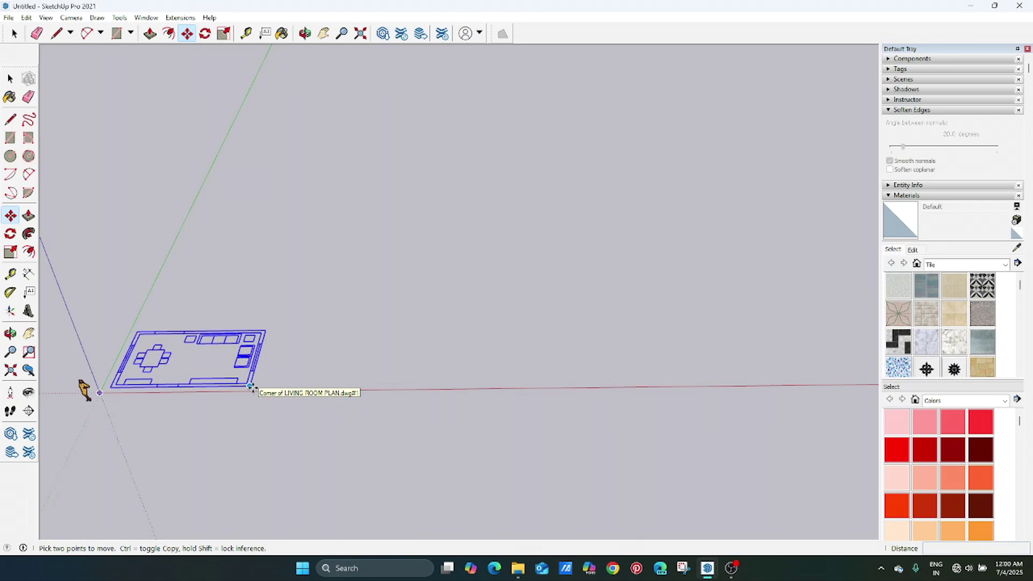
{"action": "left_click", "coordinate": [250, 386]}
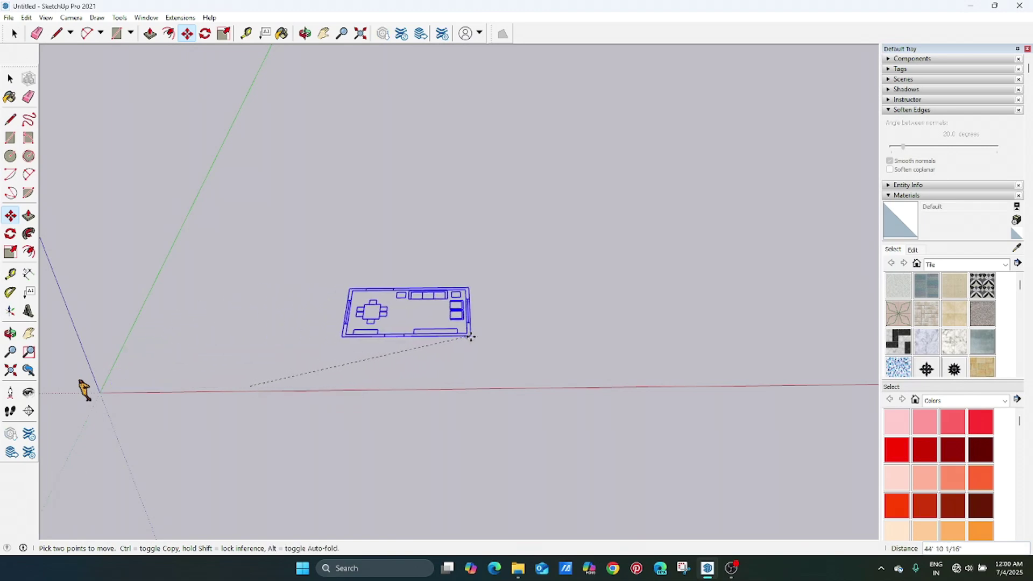
{"action": "key", "text": "ctrl"}
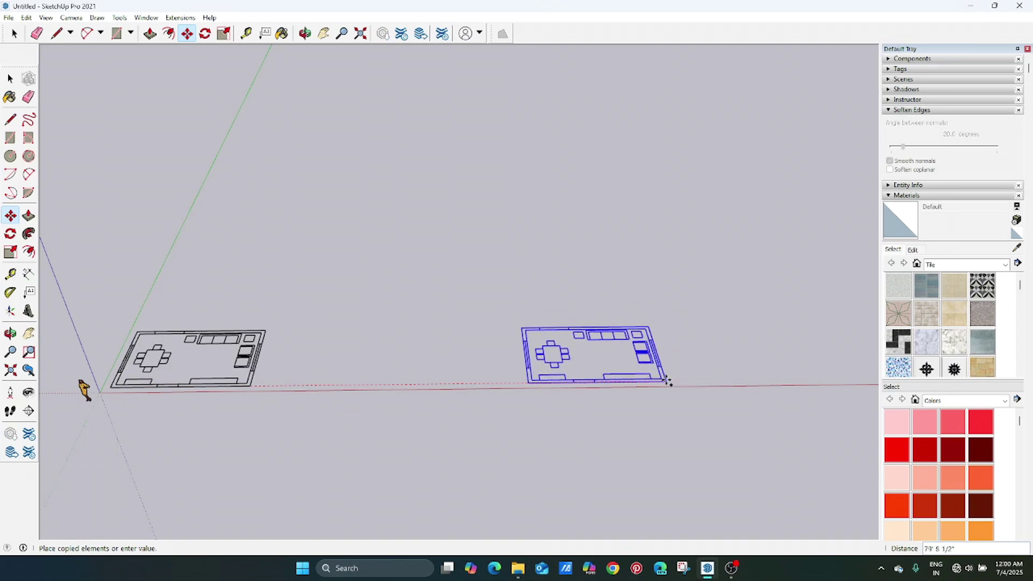
{"action": "middle_click_drag", "start_coordinate": [388, 369], "coordinate": [166, 374]}
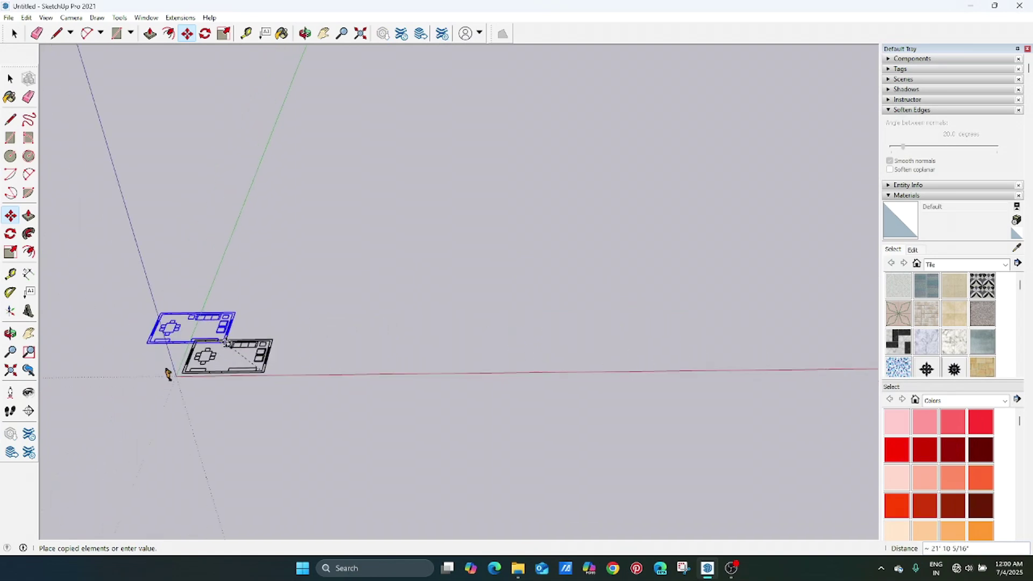
{"action": "scroll", "coordinate": [166, 374], "scroll_direction": "down", "scroll_amount": 3}
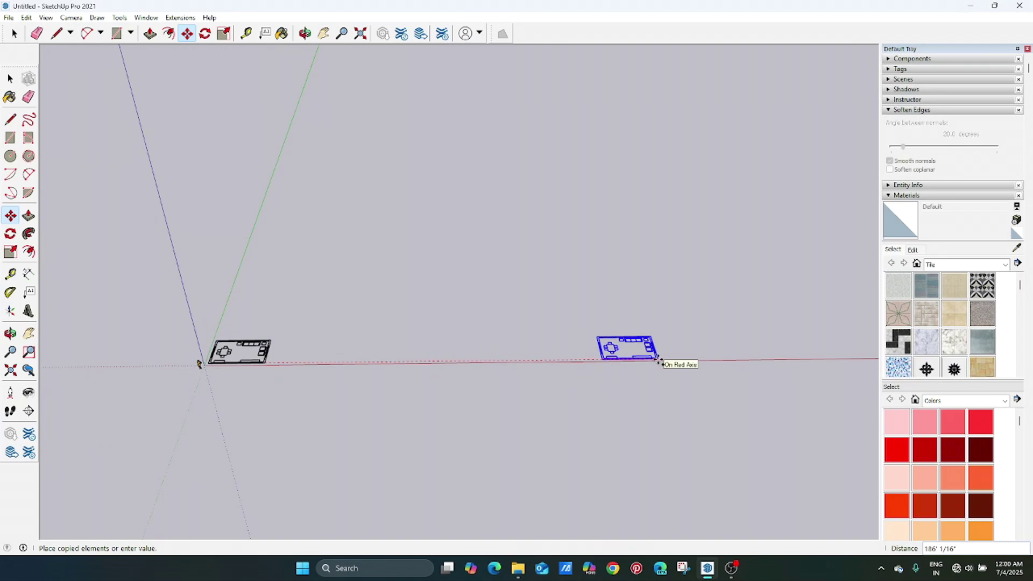
{"action": "left_click", "coordinate": [659, 359]}
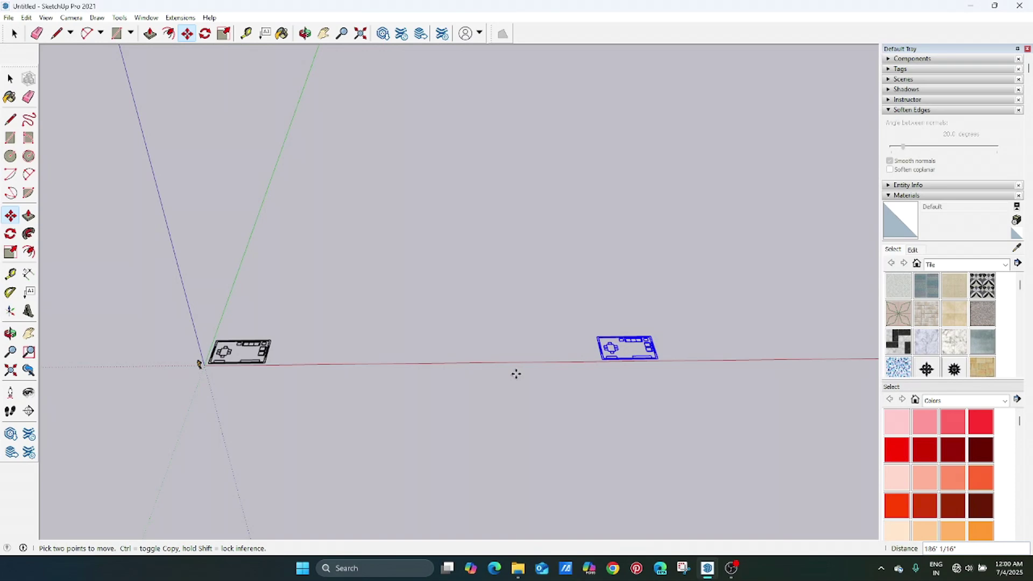
- Divide the copy distance into evenly spaced plan copies with /3, and revise the division to /4
{"action": "type", "text": "/"}
{"action": "type", "text": "3"}
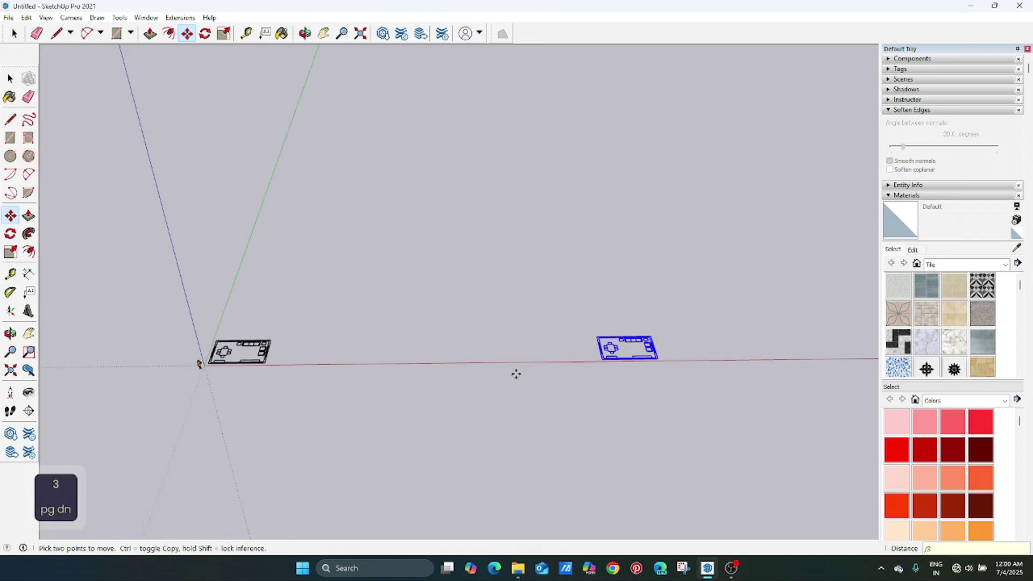
{"action": "key", "text": "Return"}
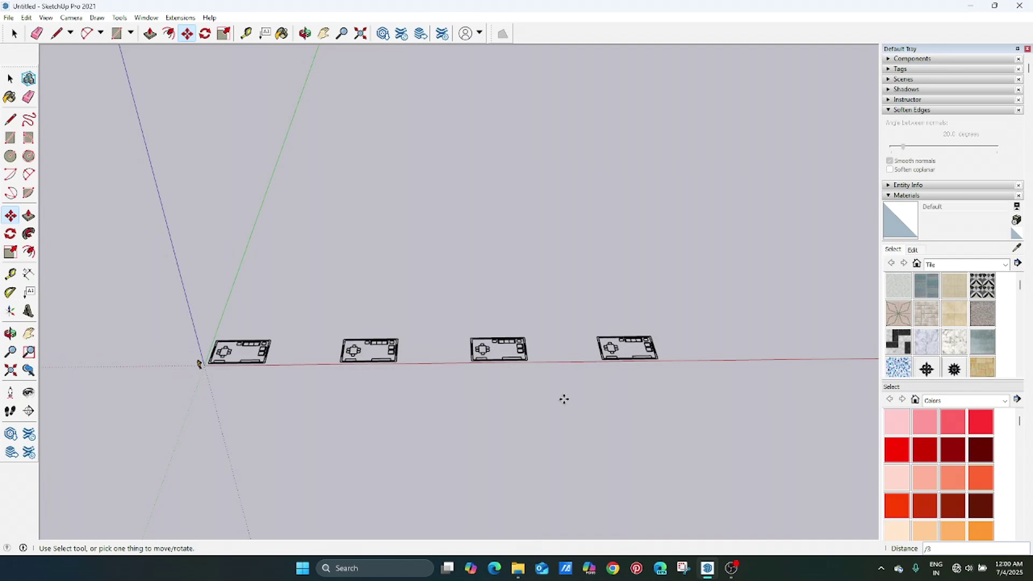
{"action": "type", "text": "/4"}
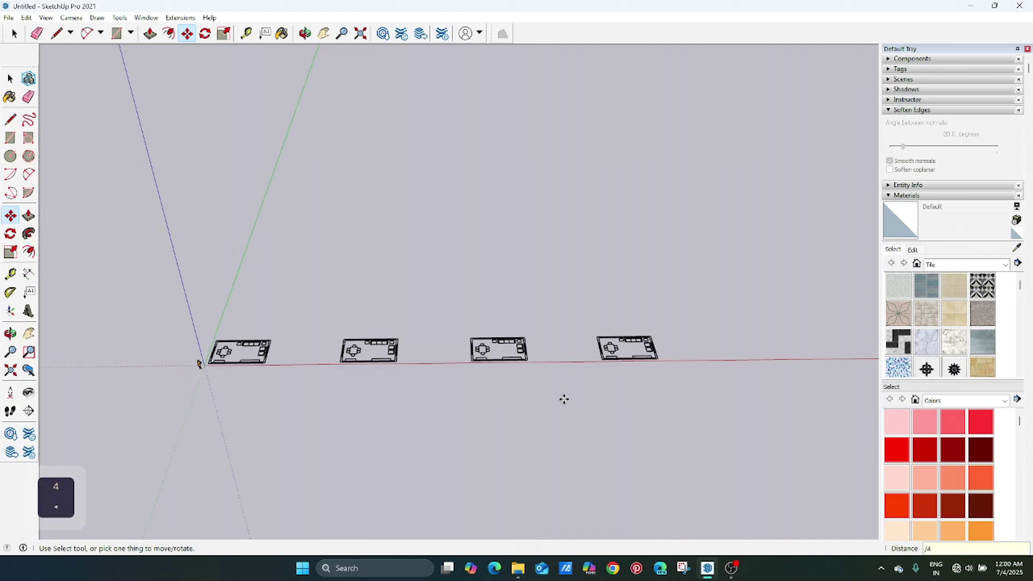
{"action": "key", "text": "Return"}
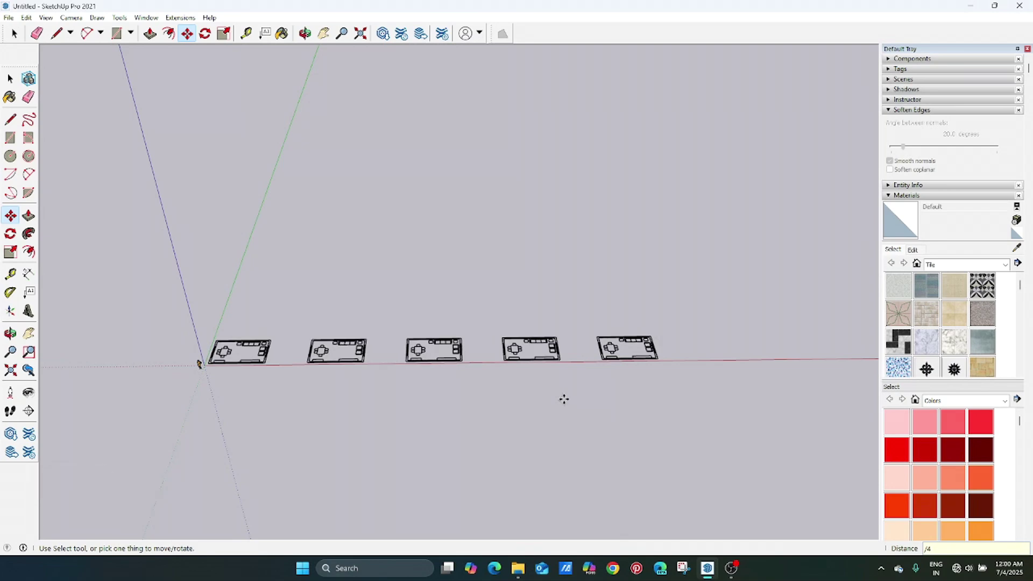
- Examine the spacing and alignment of the row of plan copies along the red axis
{"action": "middle_click_drag", "start_coordinate": [431, 355], "coordinate": [415, 454]}
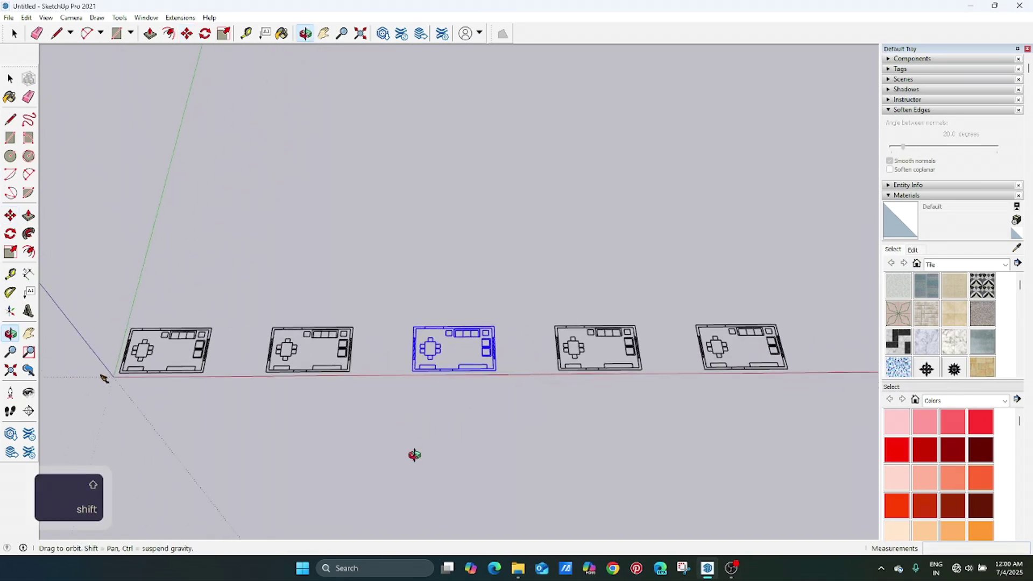
{"action": "key", "text": "space"}
{"action": "scroll", "coordinate": [392, 364], "scroll_direction": "up", "scroll_amount": 2}
{"action": "key", "text": "shift"}
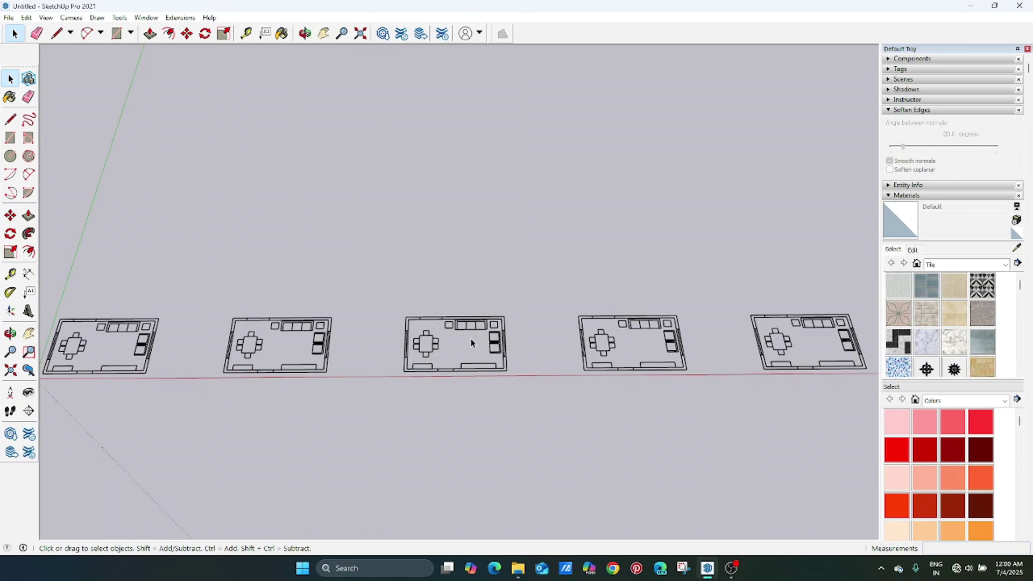
{"action": "scroll", "coordinate": [471, 342], "scroll_direction": "down", "scroll_amount": 3}
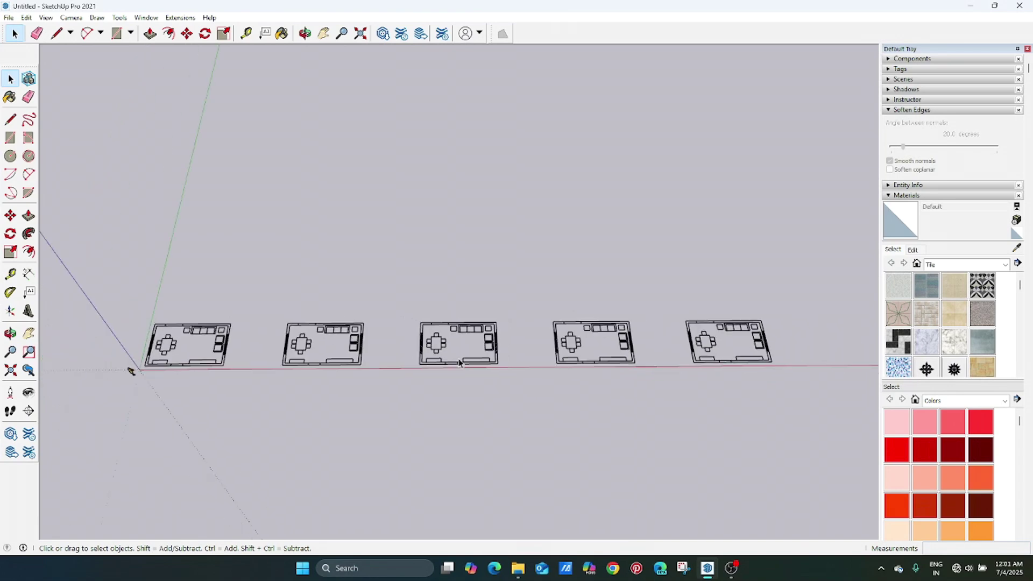
{"action": "middle_click_drag", "start_coordinate": [470, 342], "coordinate": [521, 365]}
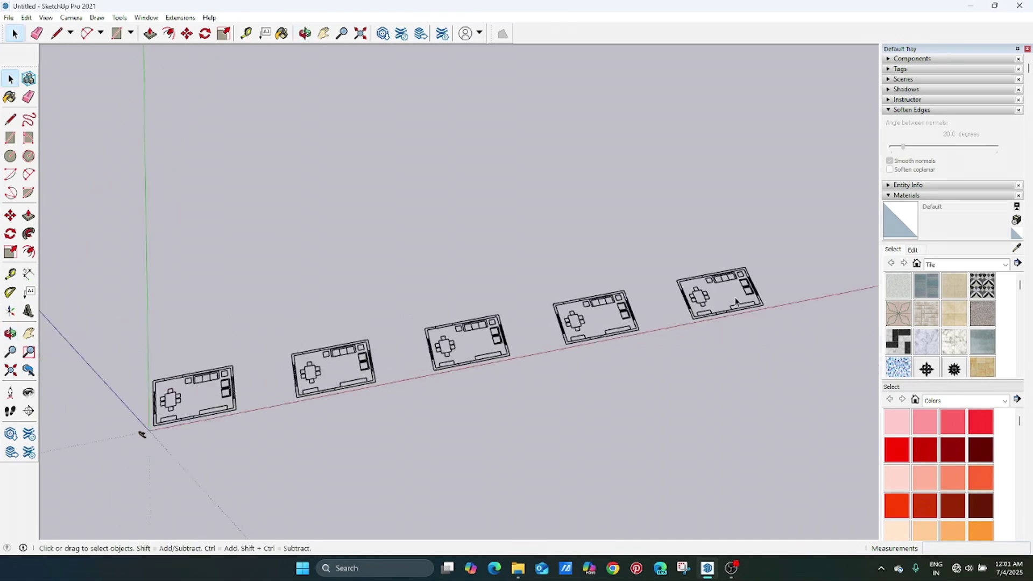
{"action": "middle_click_drag", "start_coordinate": [731, 326], "coordinate": [667, 334]}
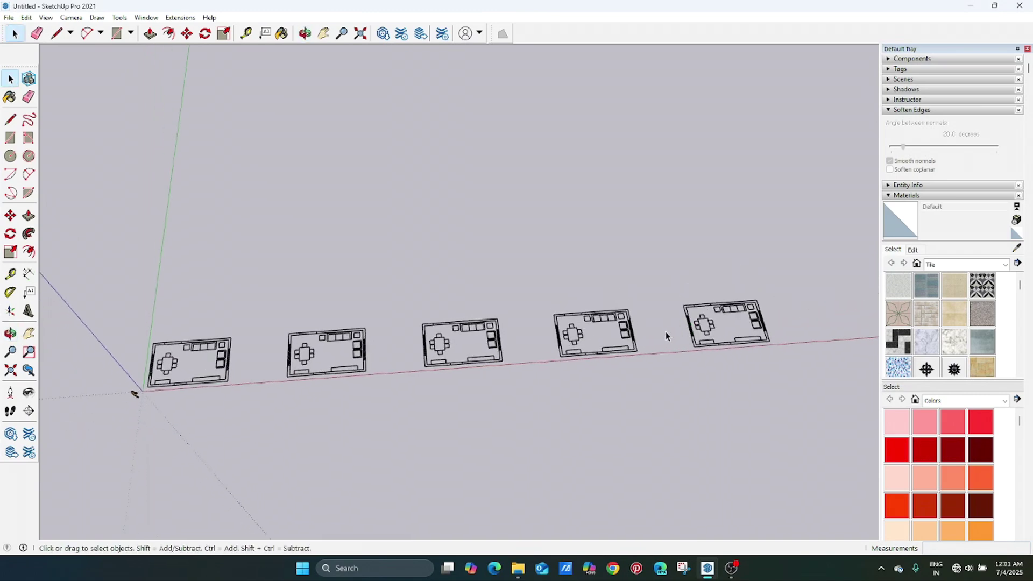
{"action": "left_click_drag", "start_coordinate": [781, 261], "coordinate": [838, 293]}
{"action": "middle_click_drag", "start_coordinate": [581, 309], "coordinate": [605, 343]}
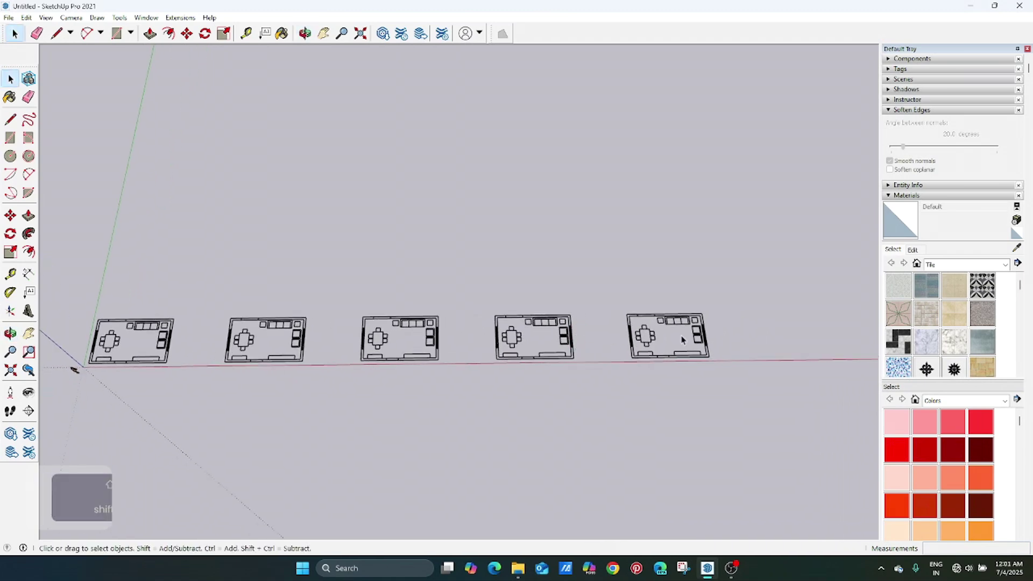
- Try a window selection around the middle plan and crossing selections over the plan copies
{"action": "left_click_drag", "start_coordinate": [775, 215], "coordinate": [739, 240]}
{"action": "mouse_move", "coordinate": [795, 205]}
{"action": "left_mouse_down"}
{"action": "mouse_move", "coordinate": [762, 272]}
{"action": "mouse_move", "coordinate": [562, 408]}
{"action": "mouse_move", "coordinate": [459, 436]}
{"action": "mouse_move", "coordinate": [683, 336]}
{"action": "mouse_move", "coordinate": [799, 222]}
{"action": "left_mouse_up"}
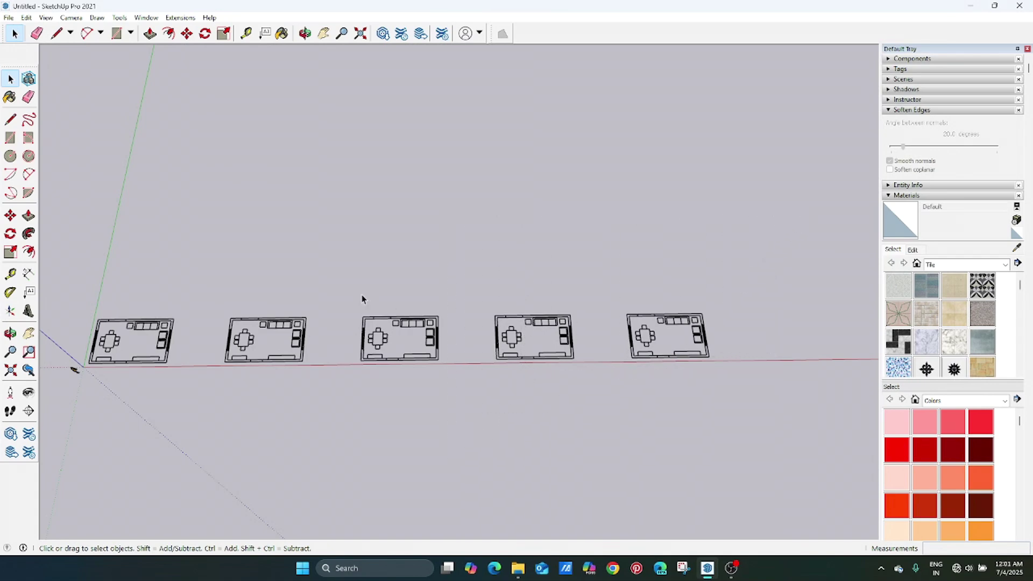
{"action": "left_click_drag", "start_coordinate": [344, 293], "coordinate": [544, 423]}
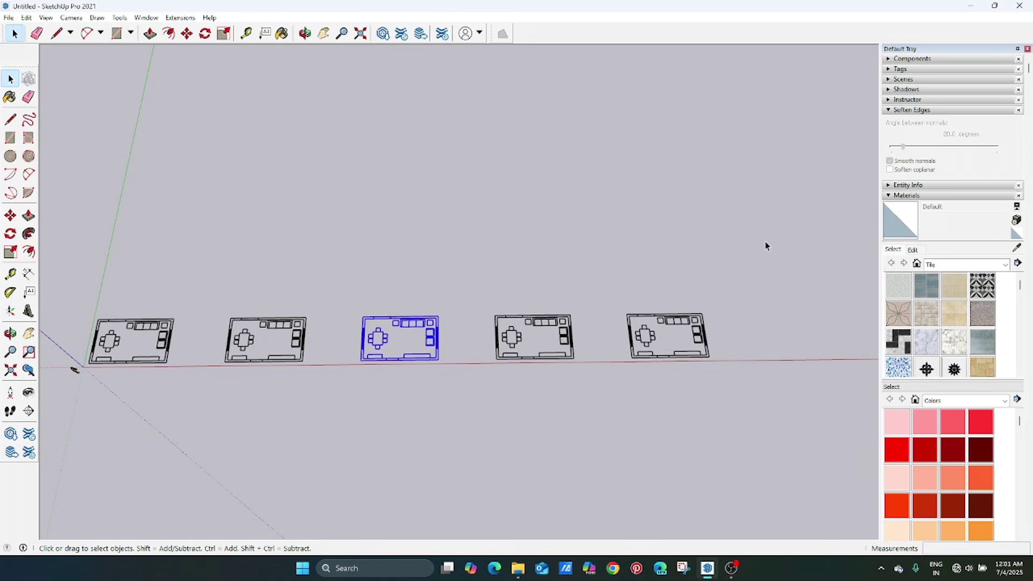
{"action": "left_click", "coordinate": [685, 252]}
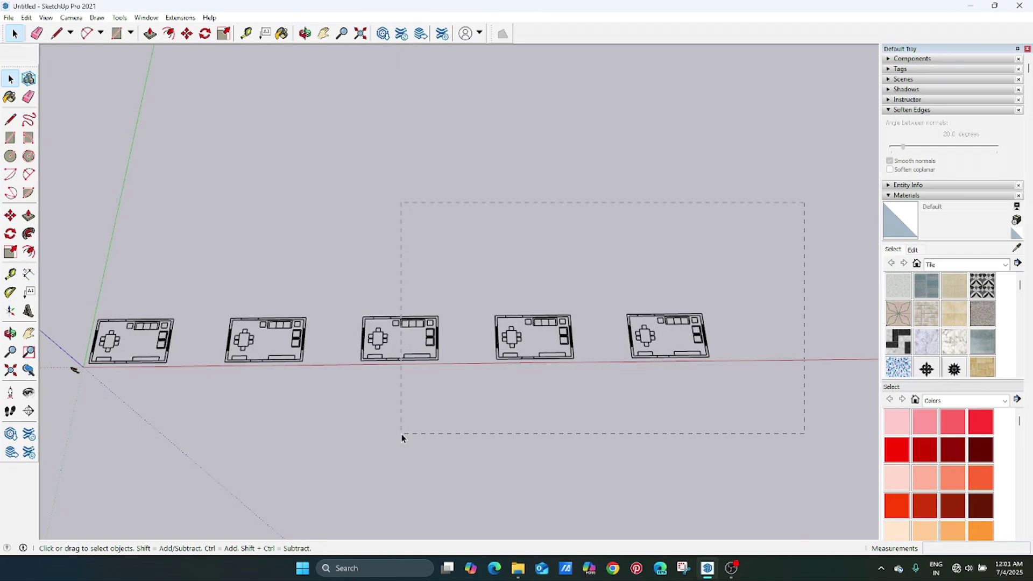
{"action": "left_click_drag", "start_coordinate": [280, 453], "coordinate": [279, 453]}
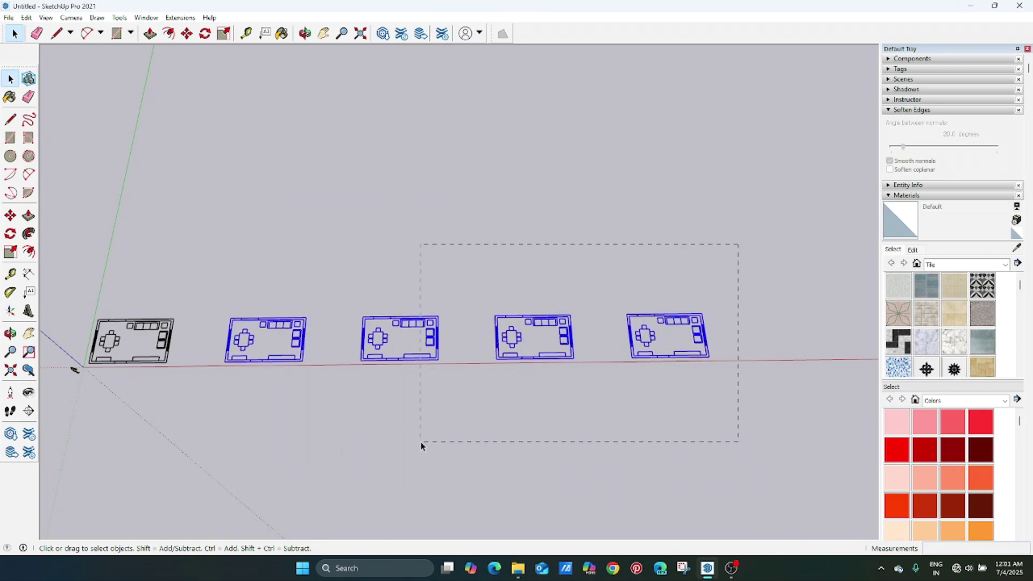
{"action": "left_click_drag", "start_coordinate": [420, 444], "coordinate": [418, 447]}
- Delete the two plan copies farthest from the origin using a crossing selection
{"action": "left_click", "coordinate": [581, 323]}
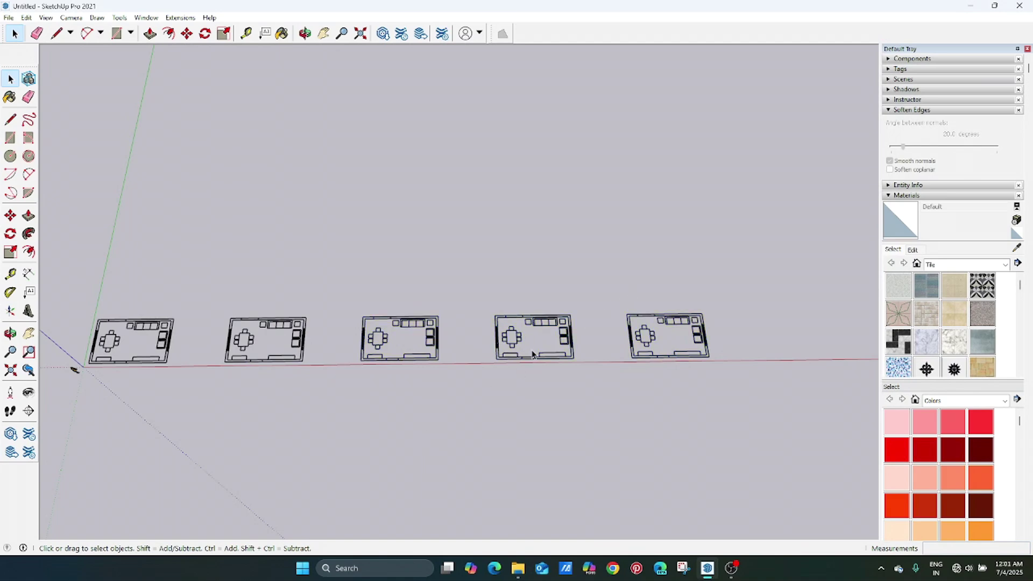
{"action": "left_click_drag", "start_coordinate": [474, 421], "coordinate": [473, 421]}
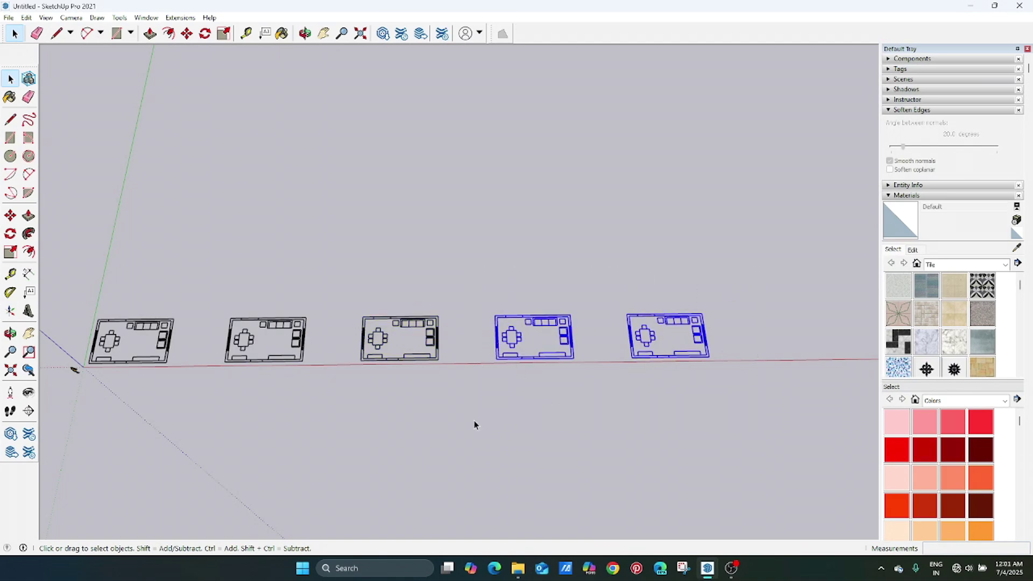
{"action": "key", "text": "Delete"}
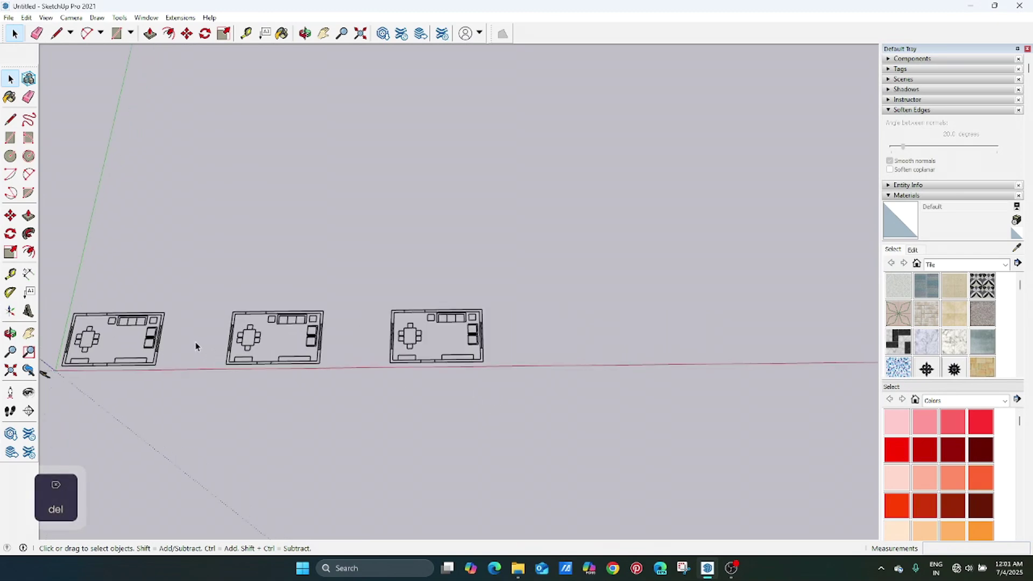
- Examine the remaining row of living room plans along the red axis
{"action": "scroll", "coordinate": [189, 345], "scroll_direction": "up", "scroll_amount": 3}
{"action": "scroll", "coordinate": [327, 373], "scroll_direction": "down", "scroll_amount": 5}
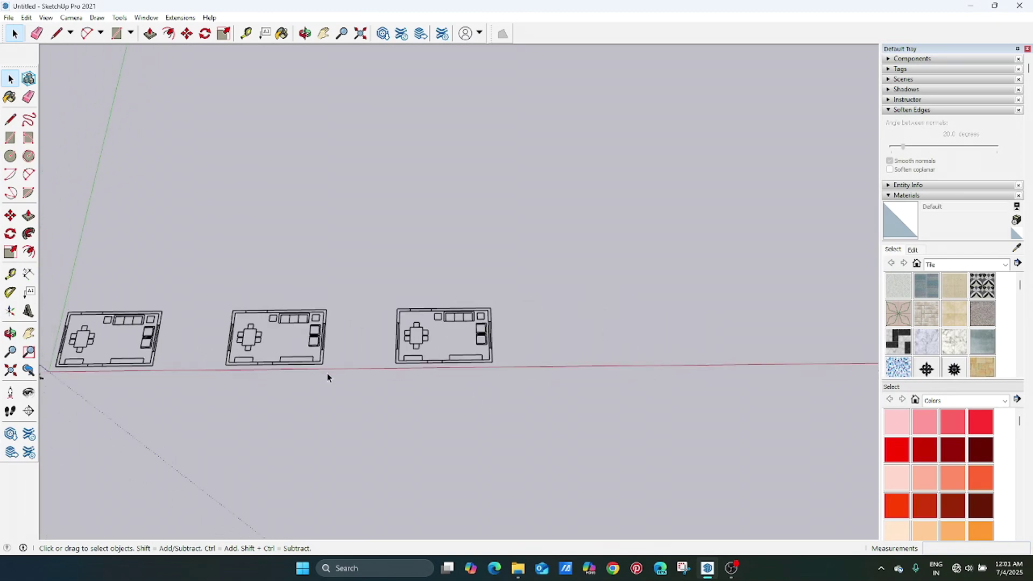
{"action": "scroll", "coordinate": [376, 387], "scroll_direction": "up", "scroll_amount": 4}
{"action": "scroll", "coordinate": [301, 360], "scroll_direction": "up", "scroll_amount": 1}
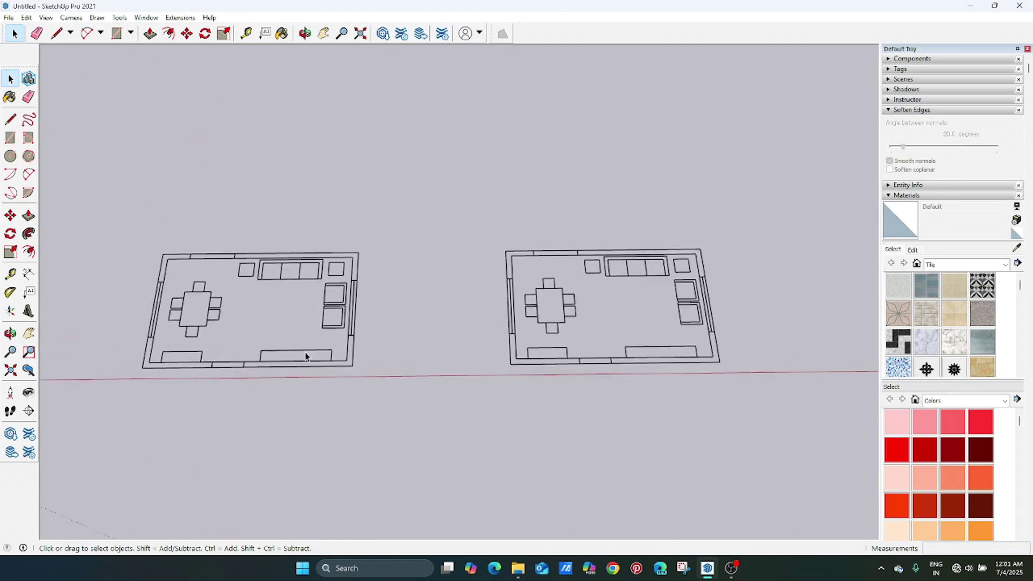
{"action": "scroll", "coordinate": [242, 355], "scroll_direction": "down", "scroll_amount": 5}
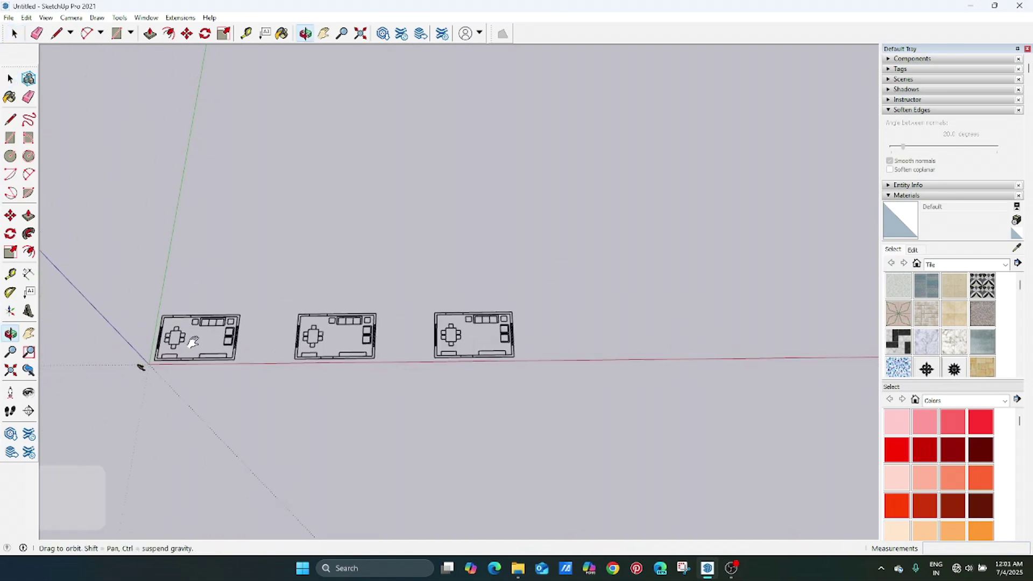
{"action": "middle_click_drag", "start_coordinate": [190, 345], "coordinate": [411, 333], "text": "shift"}
{"action": "scroll", "coordinate": [425, 330], "scroll_direction": "up", "scroll_amount": 1}
{"action": "middle_click_drag", "start_coordinate": [664, 333], "coordinate": [496, 358], "text": "shift"}
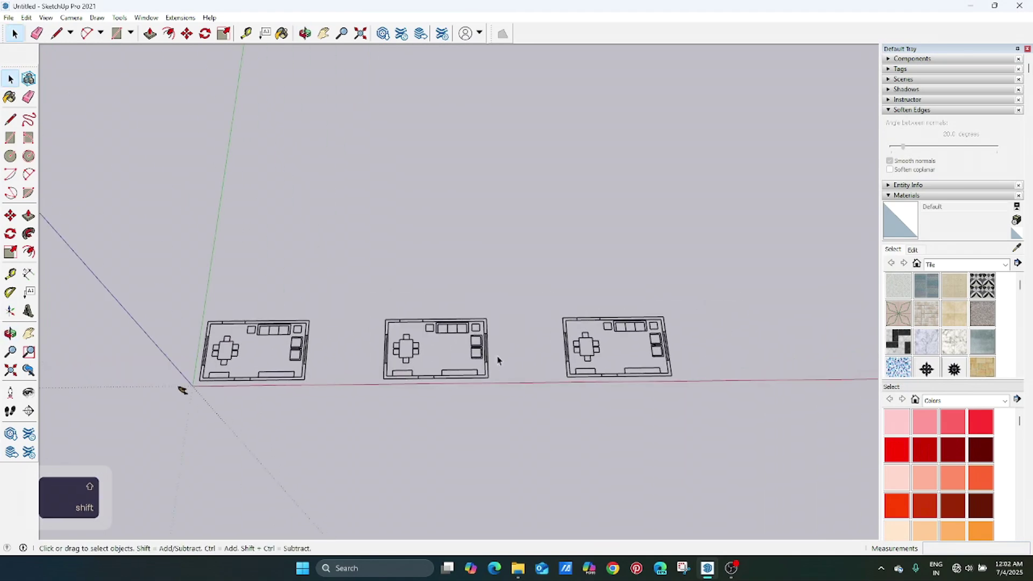
{"action": "scroll", "coordinate": [452, 353], "scroll_direction": "up", "scroll_amount": 1}
{"action": "scroll", "coordinate": [452, 354], "scroll_direction": "down", "scroll_amount": 1}
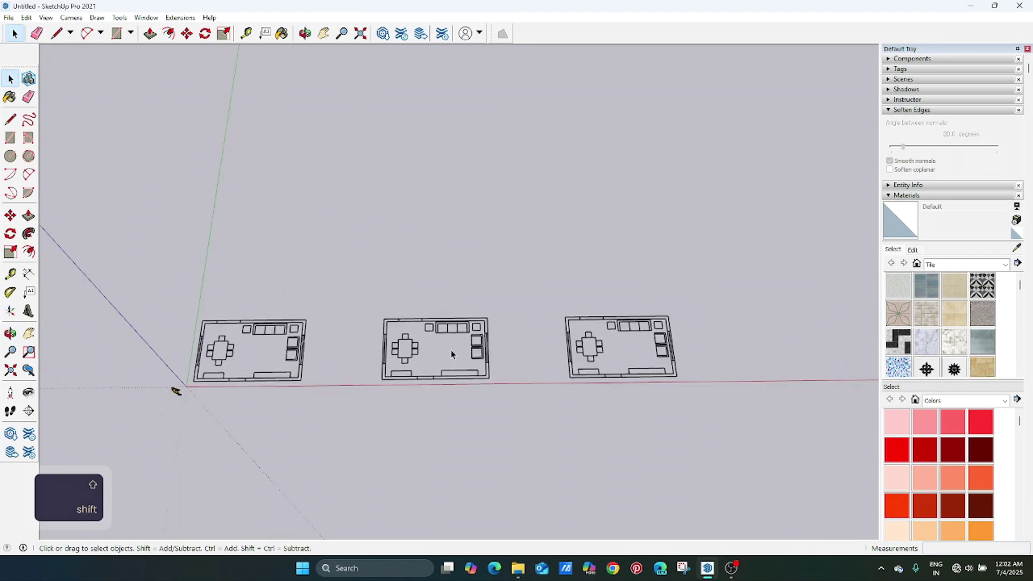
{"action": "scroll", "coordinate": [452, 354], "scroll_direction": "up", "scroll_amount": 1}
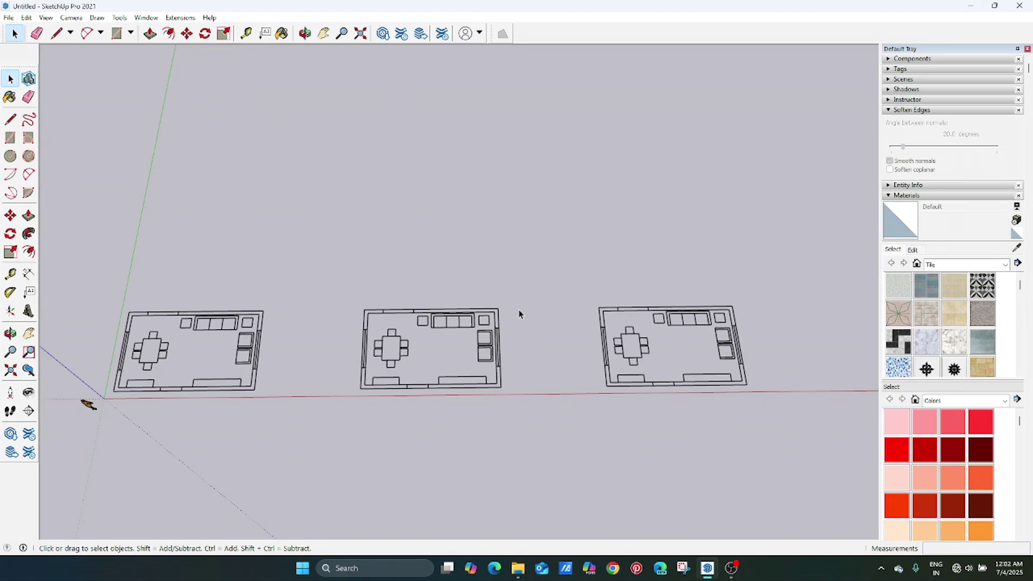
- Trace the L-shaped wall section around the sofa corner of the plan nearest the origin with the Line tool to form a face
{"action": "scroll", "coordinate": [189, 349], "scroll_direction": "up", "scroll_amount": 2}
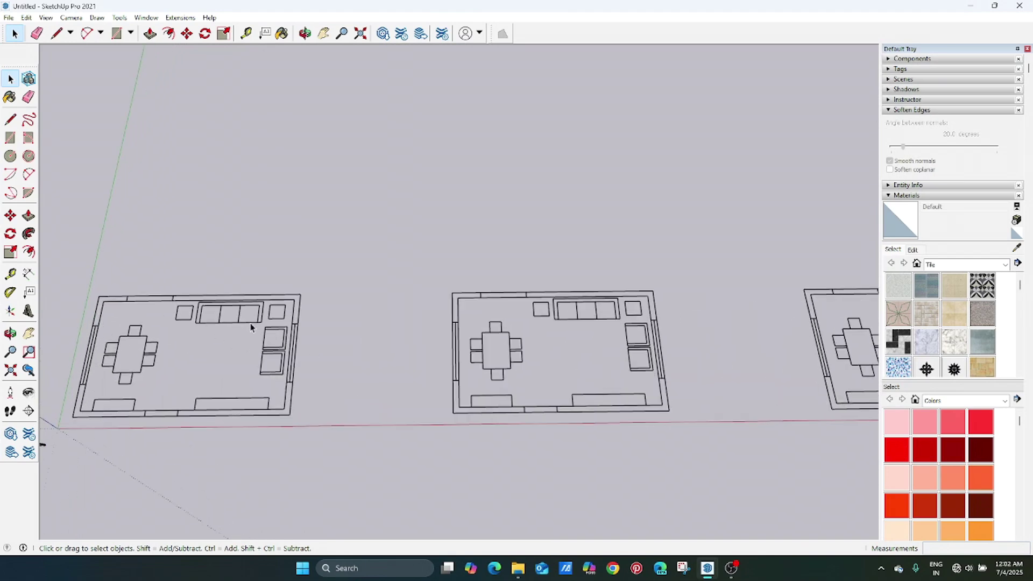
{"action": "middle_click_drag", "start_coordinate": [251, 327], "coordinate": [399, 325], "text": "shift"}
{"action": "scroll", "coordinate": [334, 307], "scroll_direction": "up", "scroll_amount": 3}
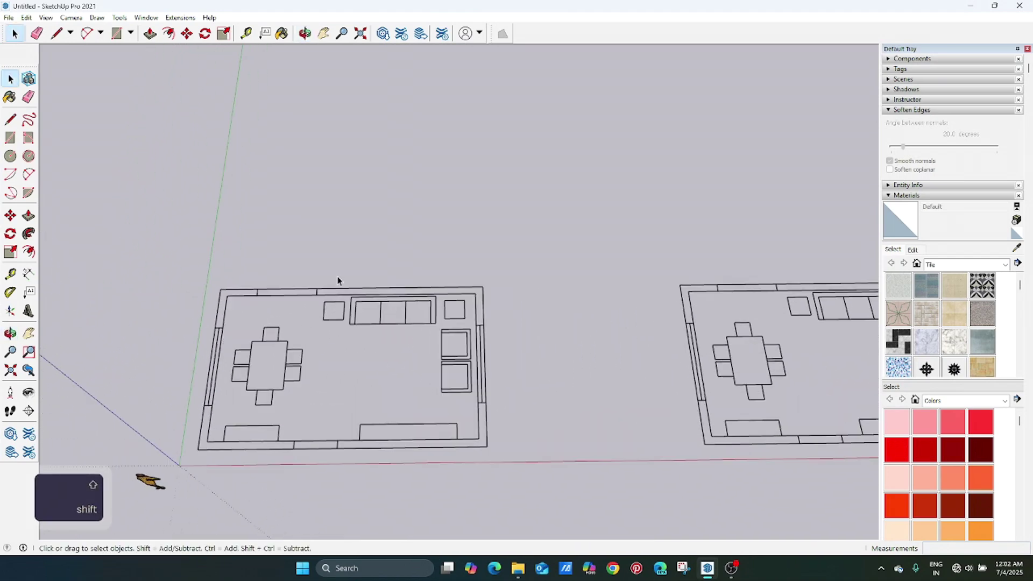
{"action": "scroll", "coordinate": [338, 280], "scroll_direction": "up", "scroll_amount": 1}
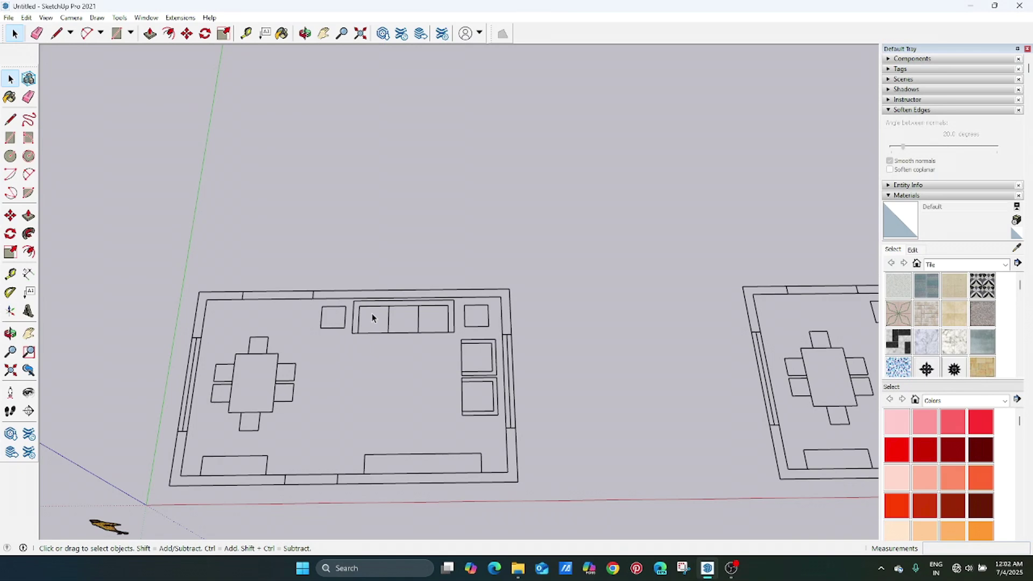
{"action": "key", "text": "l"}
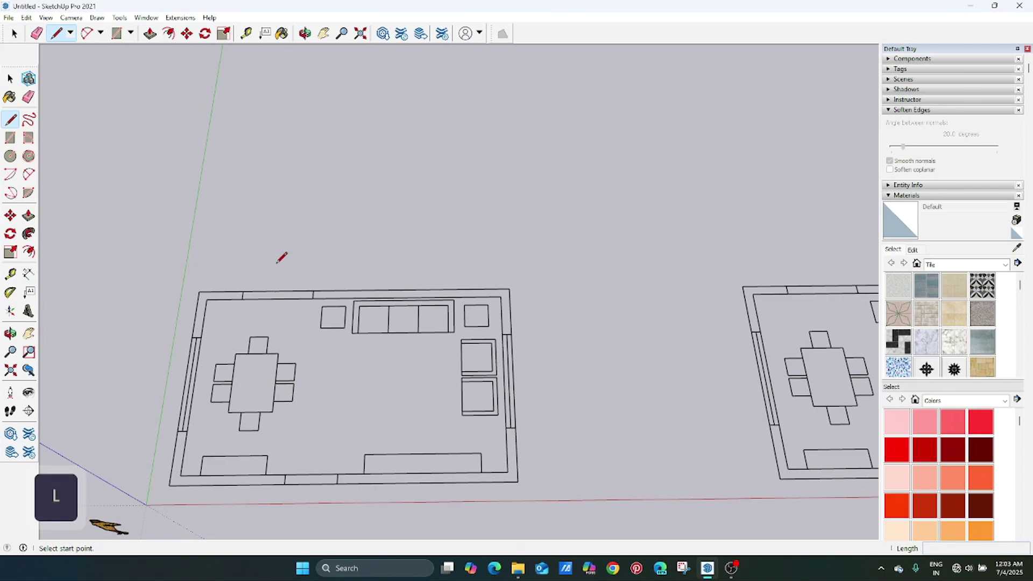
{"action": "left_click", "coordinate": [313, 291]}
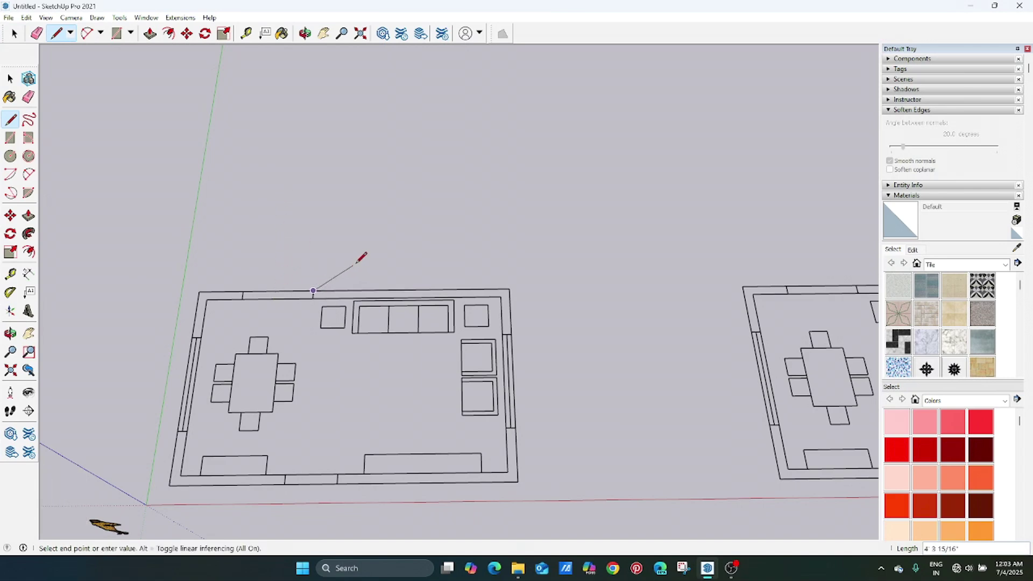
{"action": "left_click", "coordinate": [509, 289]}
{"action": "left_click", "coordinate": [502, 334]}
{"action": "left_click", "coordinate": [501, 296]}
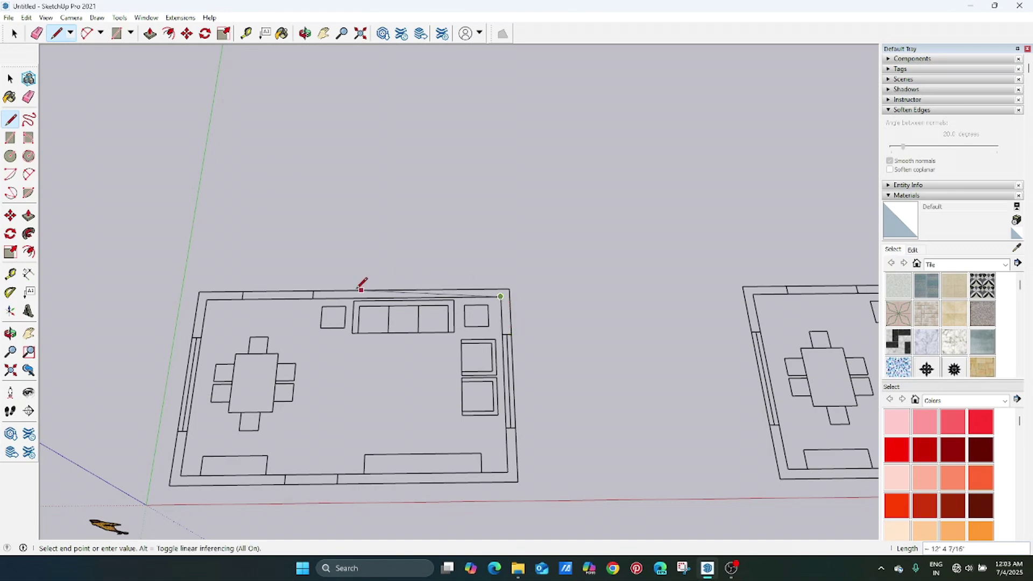
{"action": "mouse_move", "coordinate": [322, 289]}
{"action": "middle_mouse_down"}
{"action": "mouse_move", "coordinate": [461, 290]}
{"action": "mouse_move", "coordinate": [567, 177]}
{"action": "mouse_move", "coordinate": [506, 318]}
{"action": "mouse_move", "coordinate": [487, 285]}
{"action": "middle_mouse_up"}
{"action": "scroll", "coordinate": [487, 285], "scroll_direction": "up", "scroll_amount": 3}
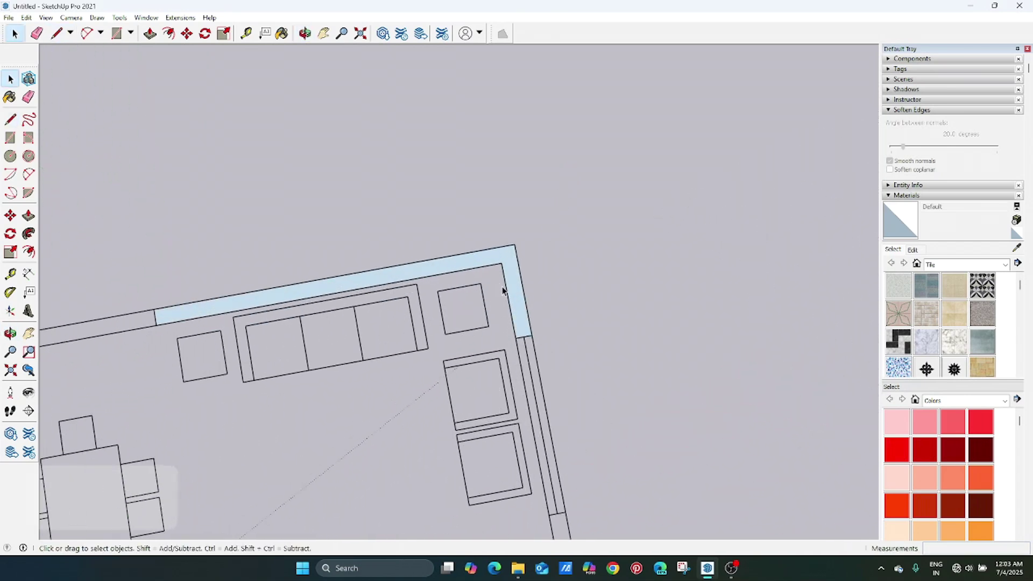
{"action": "key", "text": "space"}
- Draw a 9" by 4' 3" rectangle over the side-wall section between the armchair-side window and the corner nearest the red axis
{"action": "scroll", "coordinate": [518, 315], "scroll_direction": "up", "scroll_amount": 3}
{"action": "scroll", "coordinate": [477, 241], "scroll_direction": "down", "scroll_amount": 10}
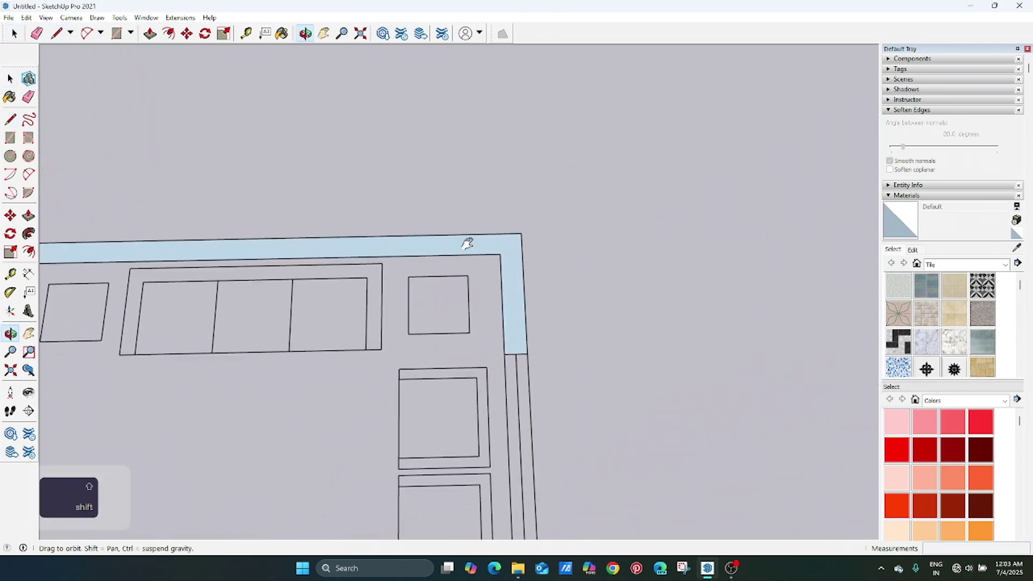
{"action": "key", "text": "space"}
{"action": "middle_click_drag", "start_coordinate": [432, 397], "coordinate": [459, 357], "text": "shift"}
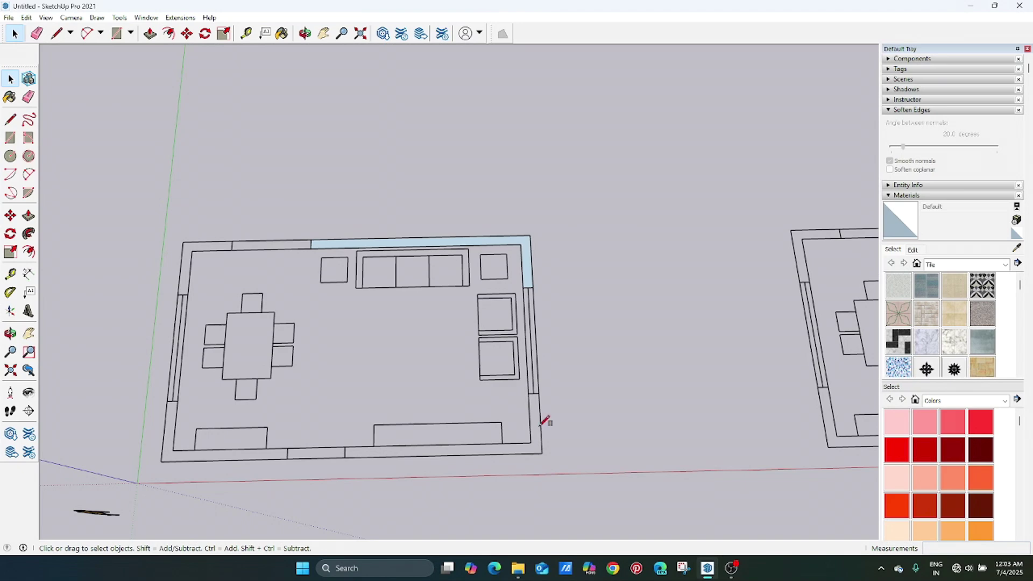
{"action": "key", "text": "r"}
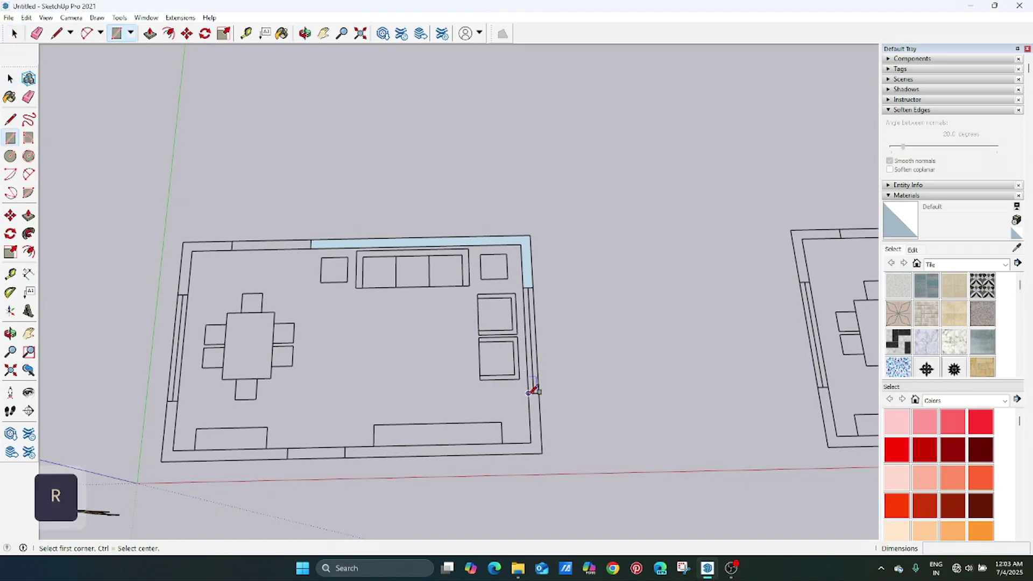
{"action": "left_click", "coordinate": [529, 392]}
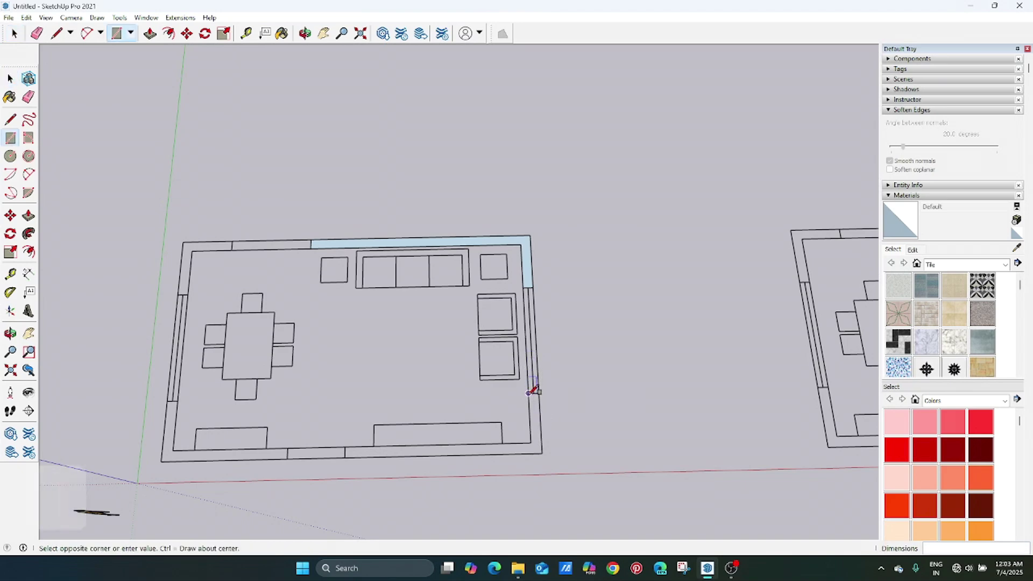
{"action": "left_click", "coordinate": [542, 453]}
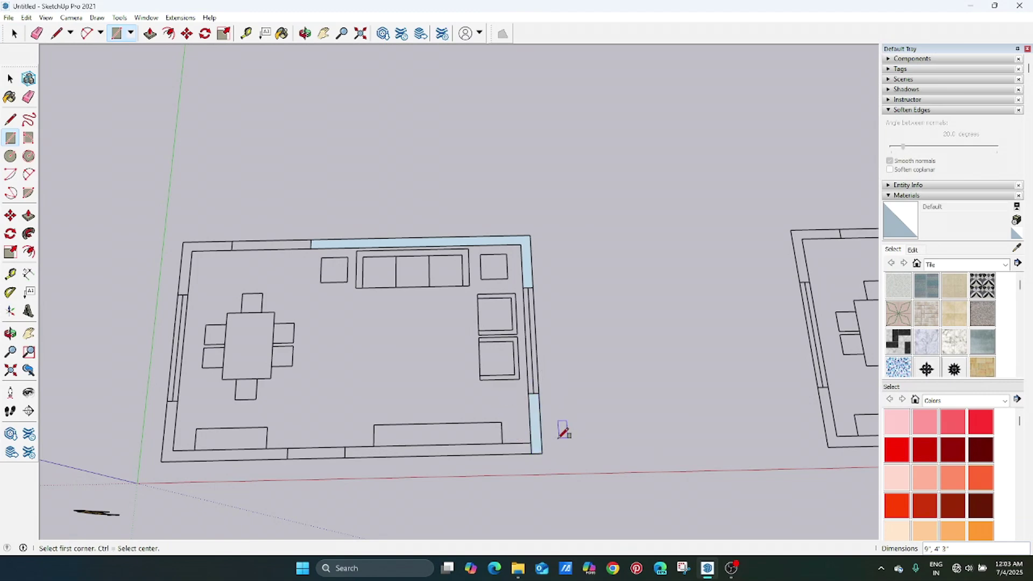
- Draw a rectangle over the wall section along the red axis, from the door opening to the corner wall face
{"action": "left_click", "coordinate": [345, 448]}
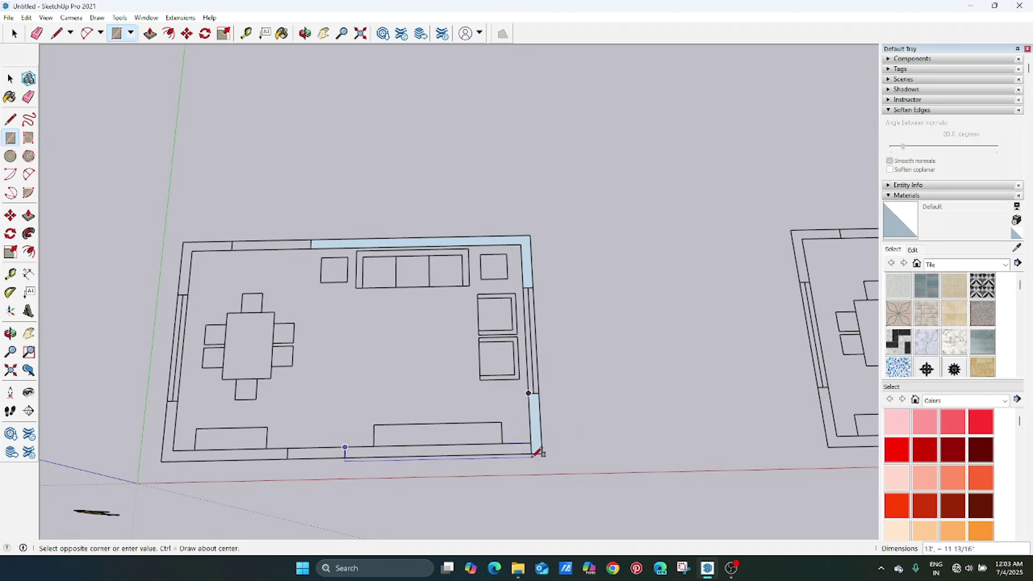
{"action": "left_click", "coordinate": [534, 451]}
{"action": "scroll", "coordinate": [533, 436], "scroll_direction": "up", "scroll_amount": 2}
{"action": "middle_click_drag", "start_coordinate": [531, 420], "coordinate": [427, 413]}
{"action": "key", "text": "space"}
- Explode the middle living room plan component into its constituent objects
{"action": "scroll", "coordinate": [425, 419], "scroll_direction": "down", "scroll_amount": 3}
{"action": "scroll", "coordinate": [501, 429], "scroll_direction": "up", "scroll_amount": 2}
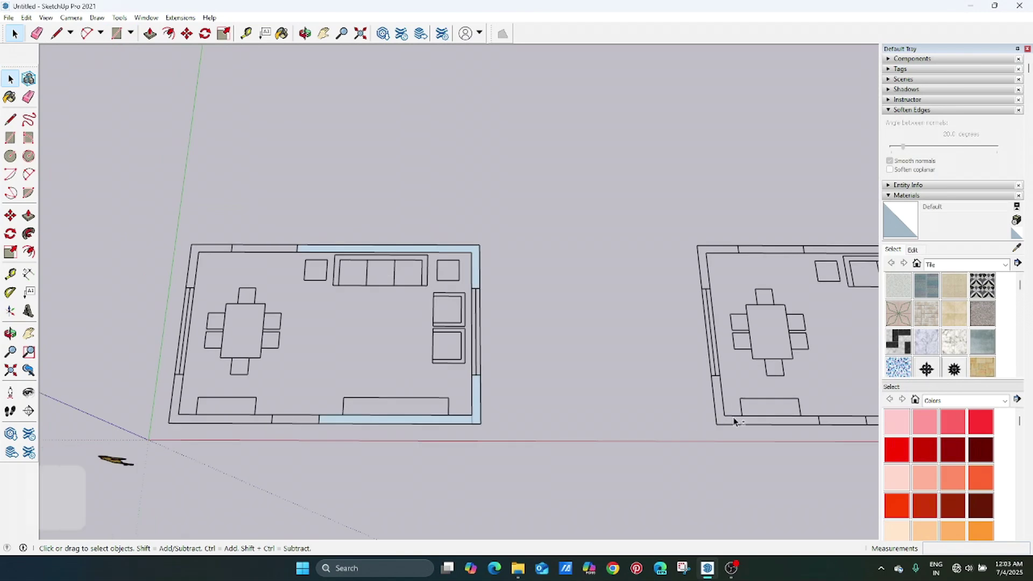
{"action": "middle_click_drag", "start_coordinate": [733, 422], "coordinate": [333, 417], "text": "shift"}
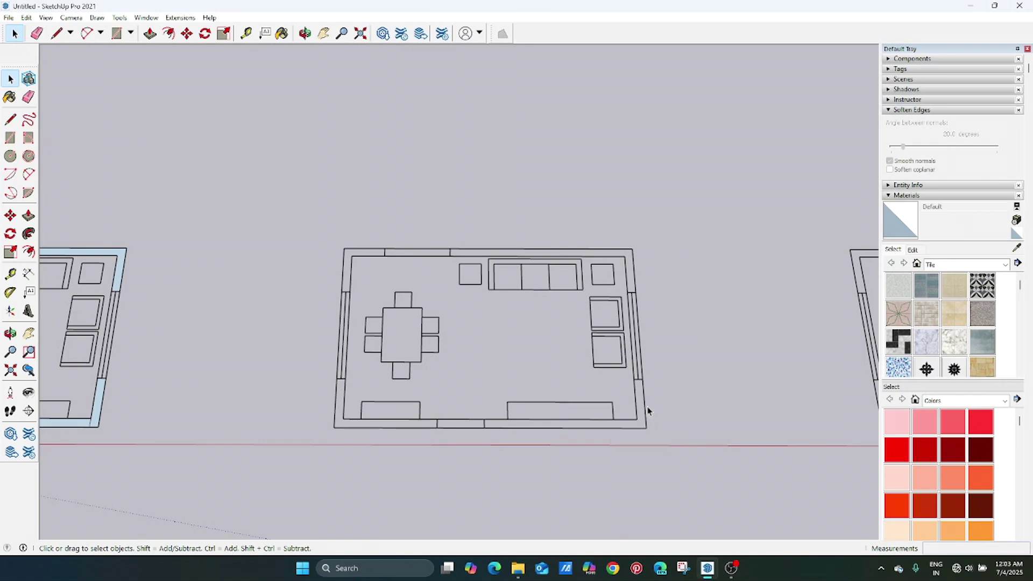
{"action": "left_click", "coordinate": [629, 295]}
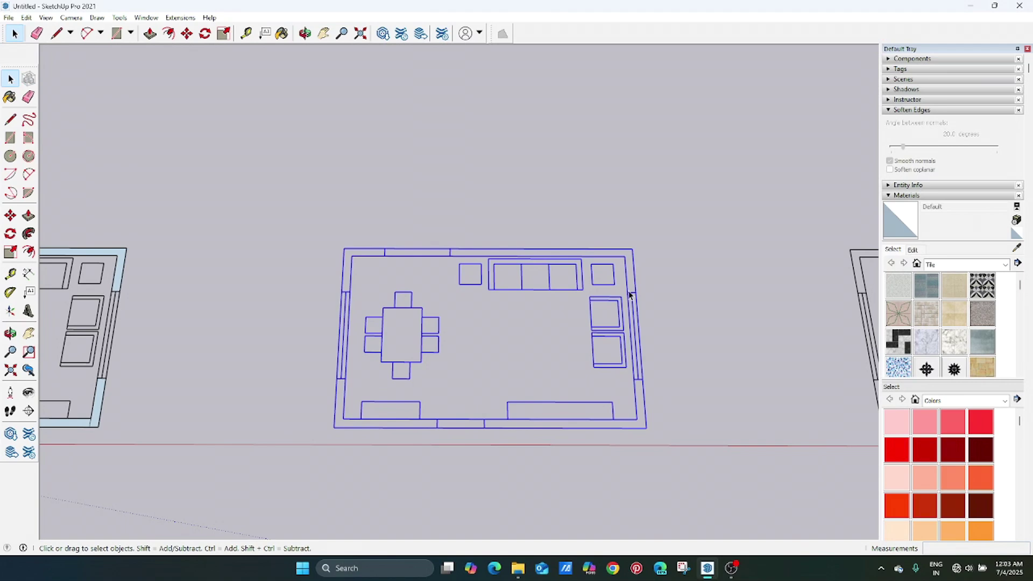
{"action": "right_click", "coordinate": [630, 295]}
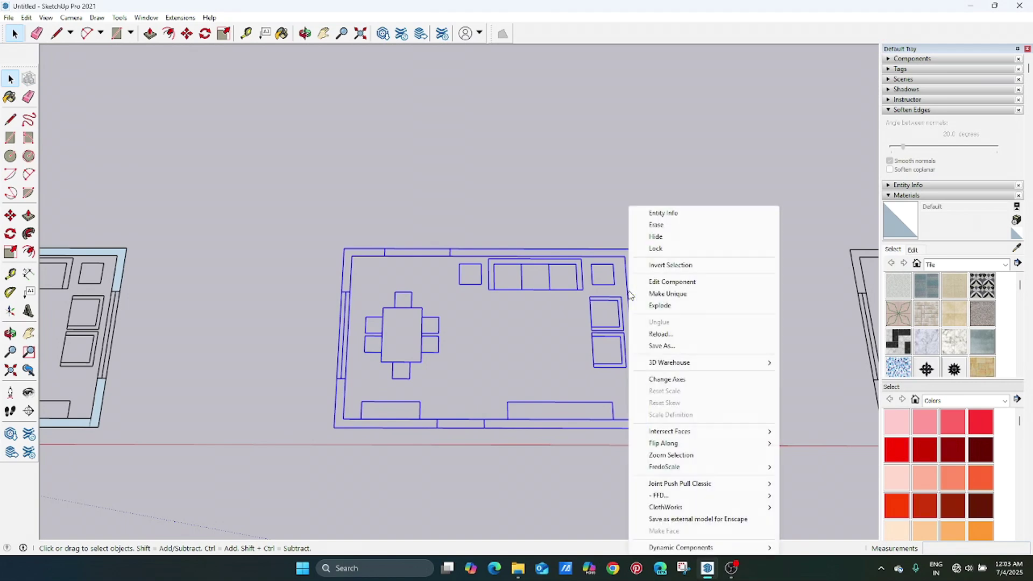
{"action": "left_click", "coordinate": [677, 306]}
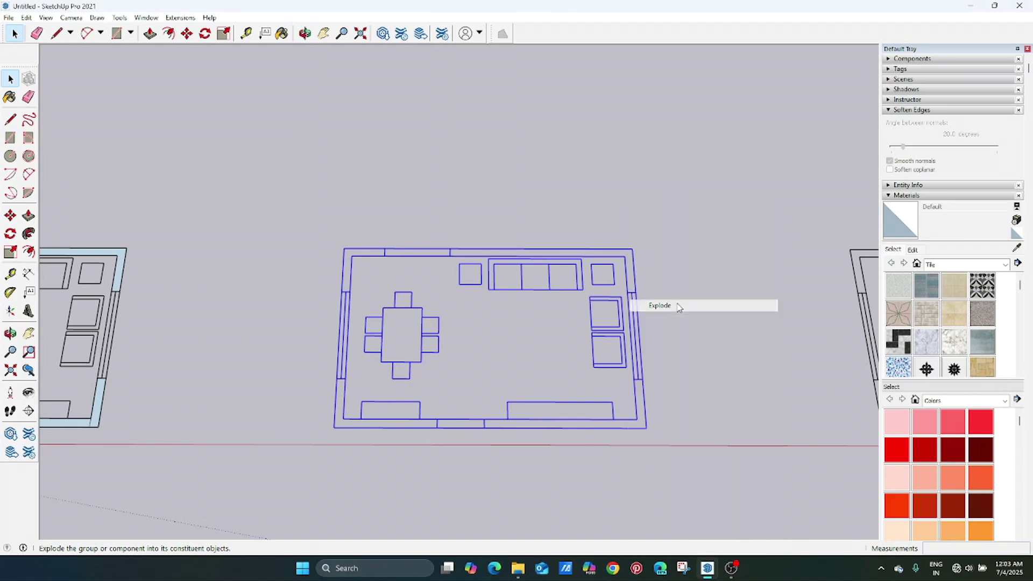
{"action": "left_click", "coordinate": [677, 308]}
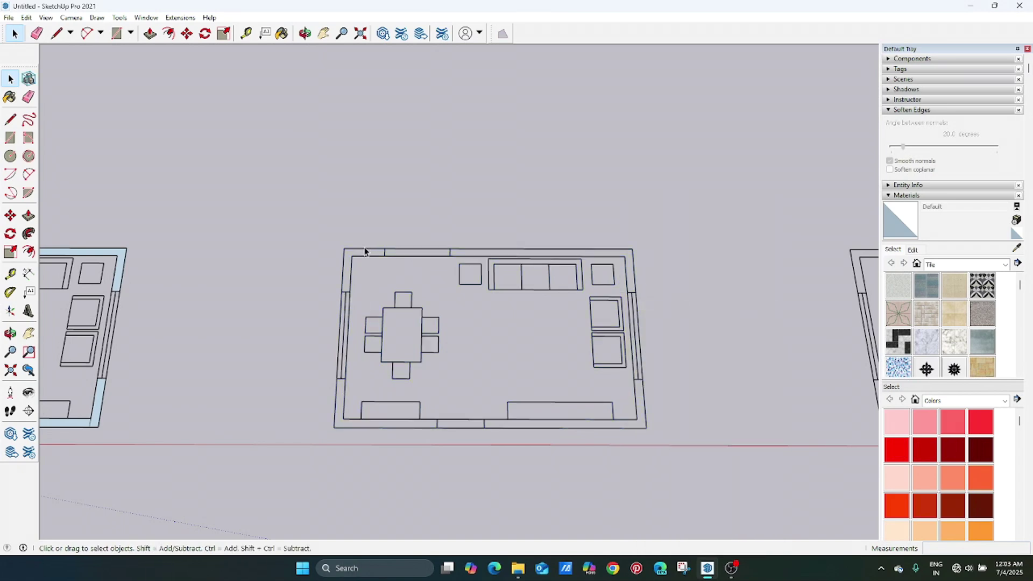
- Draw a 26' 6" by 16' 6" rectangle along the outer wall corners of the middle plan
{"action": "left_click", "coordinate": [345, 268]}
{"action": "left_click", "coordinate": [381, 262]}
{"action": "key", "text": "r"}
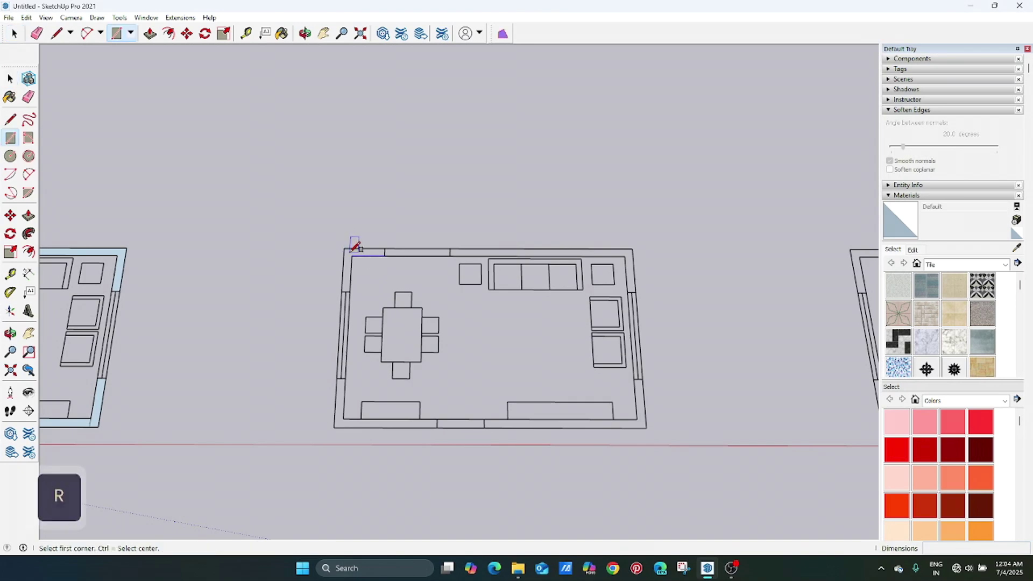
{"action": "left_click", "coordinate": [344, 248]}
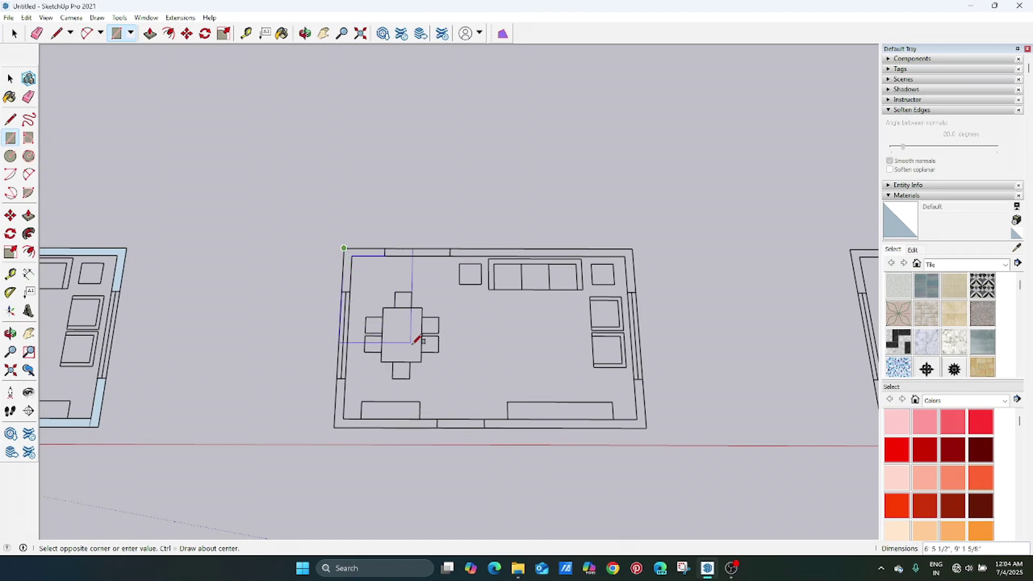
{"action": "left_click", "coordinate": [646, 428]}
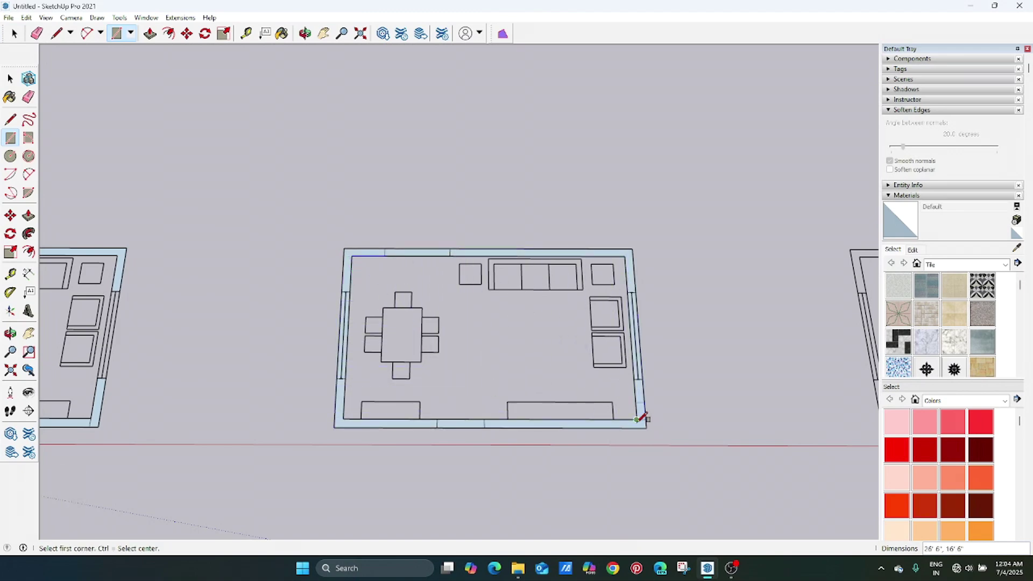
- Draw a rectangle between opposite inner wall corners of the middle plan to create the floor face
{"action": "key", "text": "o"}
{"action": "left_click_drag", "start_coordinate": [539, 395], "coordinate": [397, 249]}
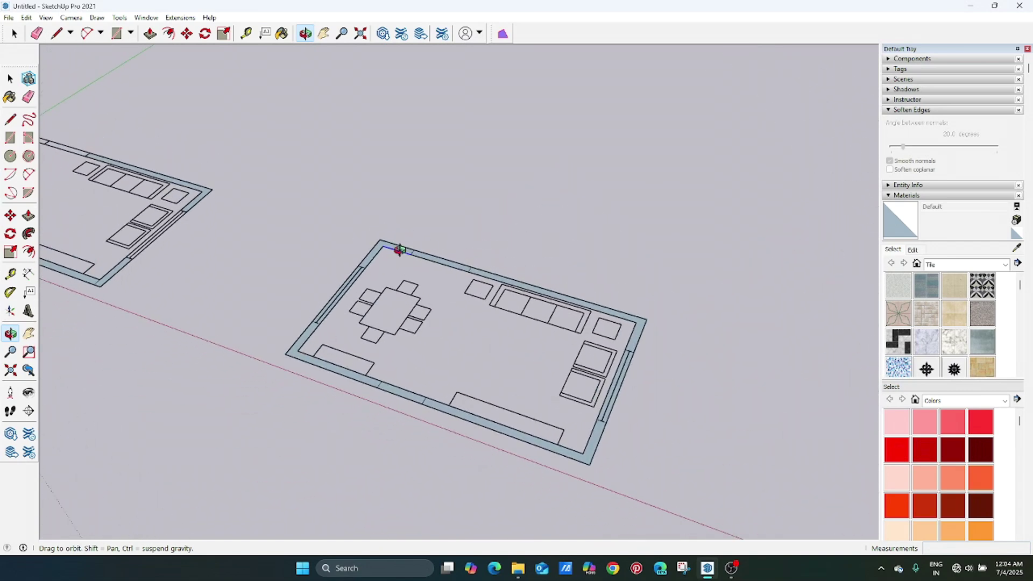
{"action": "key", "text": "r"}
{"action": "left_click", "coordinate": [382, 246]}
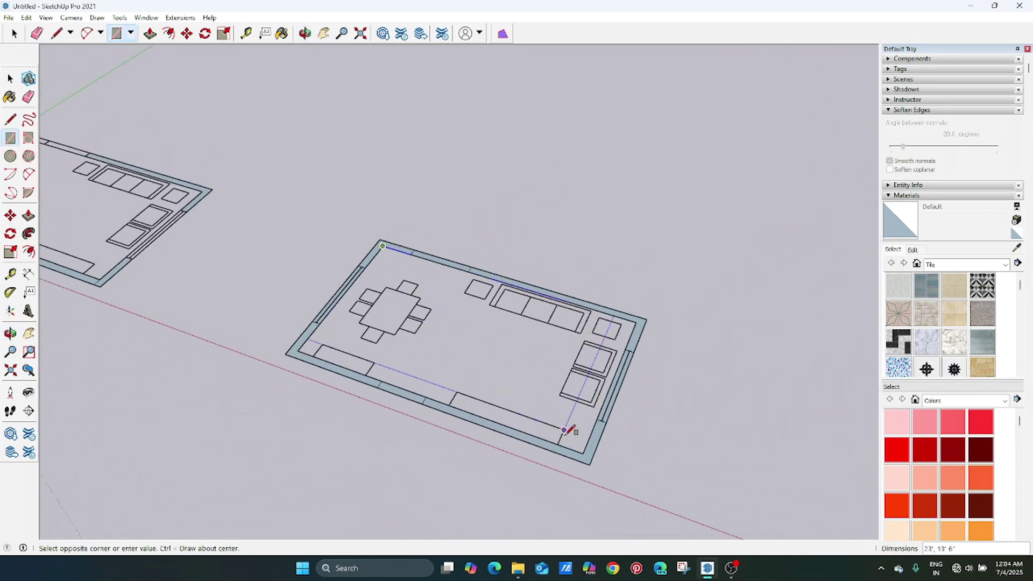
{"action": "left_click", "coordinate": [585, 447]}
{"action": "key", "text": "o"}
{"action": "left_click_drag", "start_coordinate": [589, 444], "coordinate": [618, 357]}
{"action": "key", "text": "space"}
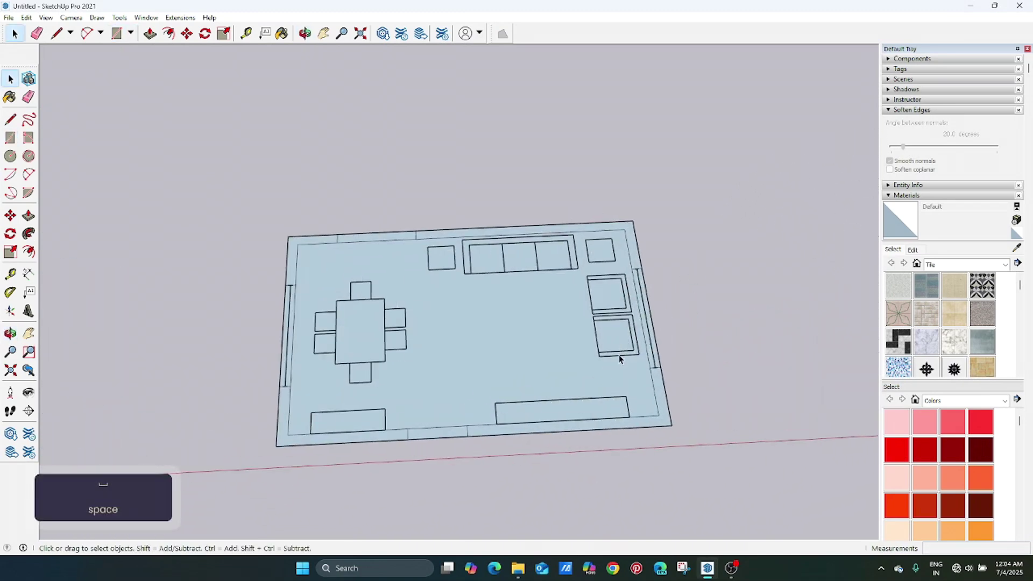
- Select the furniture linework inside the middle plan to examine how it is grouped separately from the floor and wall faces
{"action": "left_click", "coordinate": [619, 357]}
{"action": "middle_click_drag", "start_coordinate": [621, 358], "coordinate": [622, 381]}
{"action": "scroll", "coordinate": [603, 296], "scroll_direction": "up", "scroll_amount": 3}
{"action": "scroll", "coordinate": [603, 295], "scroll_direction": "down", "scroll_amount": 5}
{"action": "key", "text": "space"}
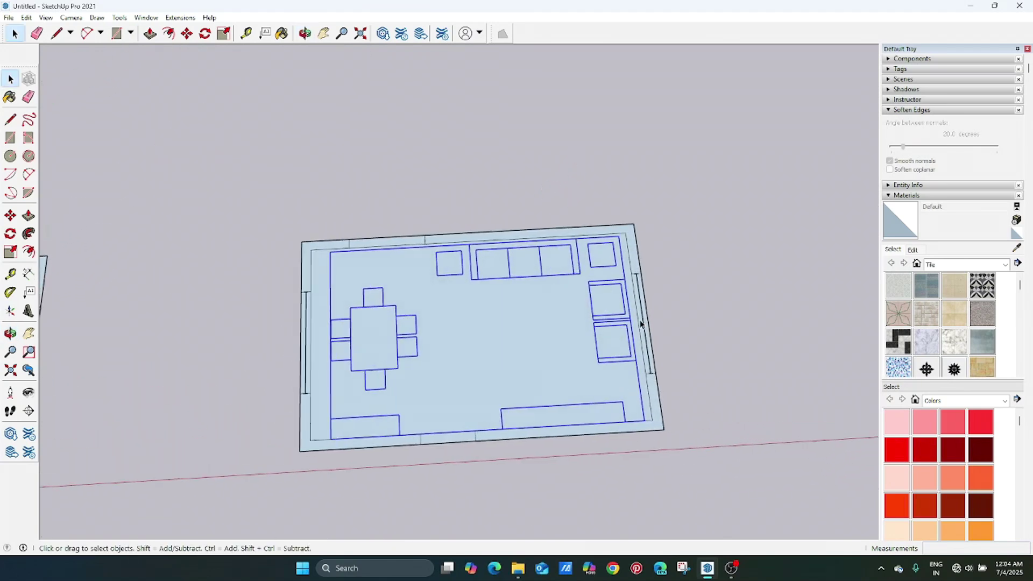
{"action": "middle_click_drag", "start_coordinate": [641, 323], "coordinate": [623, 323]}
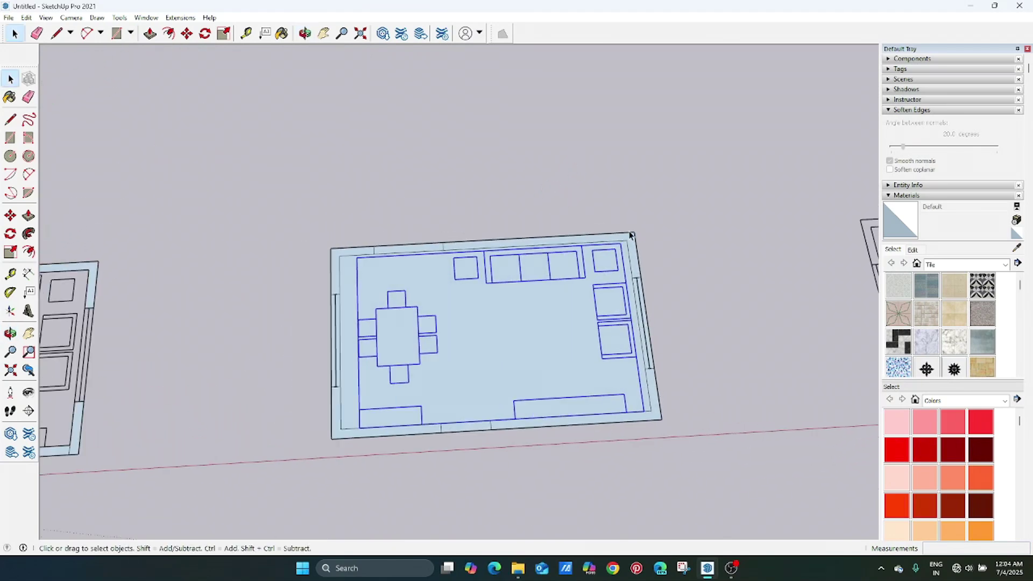
{"action": "left_click", "coordinate": [664, 277]}
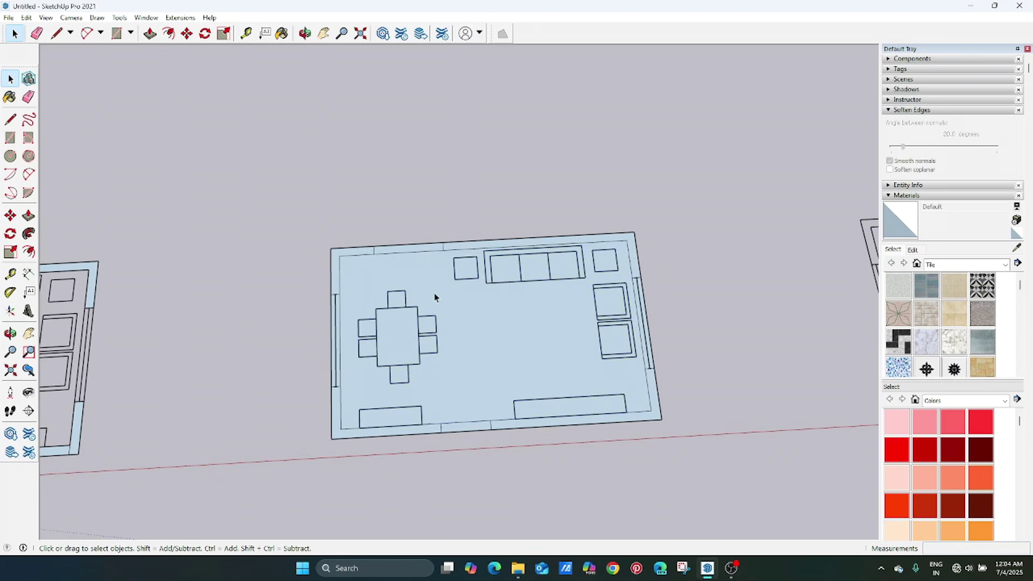
{"action": "scroll", "coordinate": [567, 281], "scroll_direction": "up", "scroll_amount": 2}
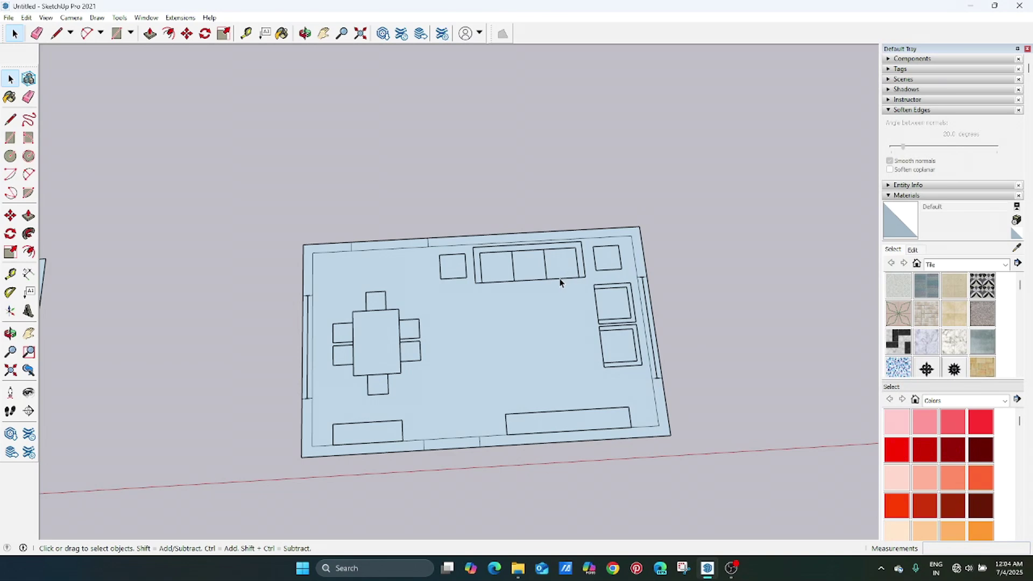
{"action": "left_click", "coordinate": [559, 280]}
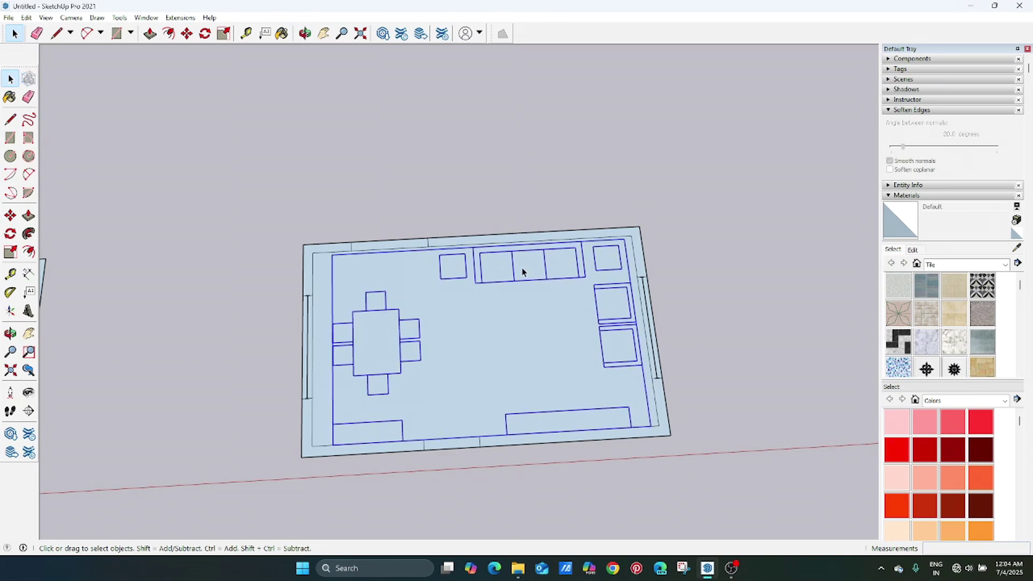
- Open the plan component nearest the origin for editing and select all the geometry inside it
{"action": "scroll", "coordinate": [580, 280], "scroll_direction": "down", "scroll_amount": 3}
{"action": "scroll", "coordinate": [327, 288], "scroll_direction": "down", "scroll_amount": 1}
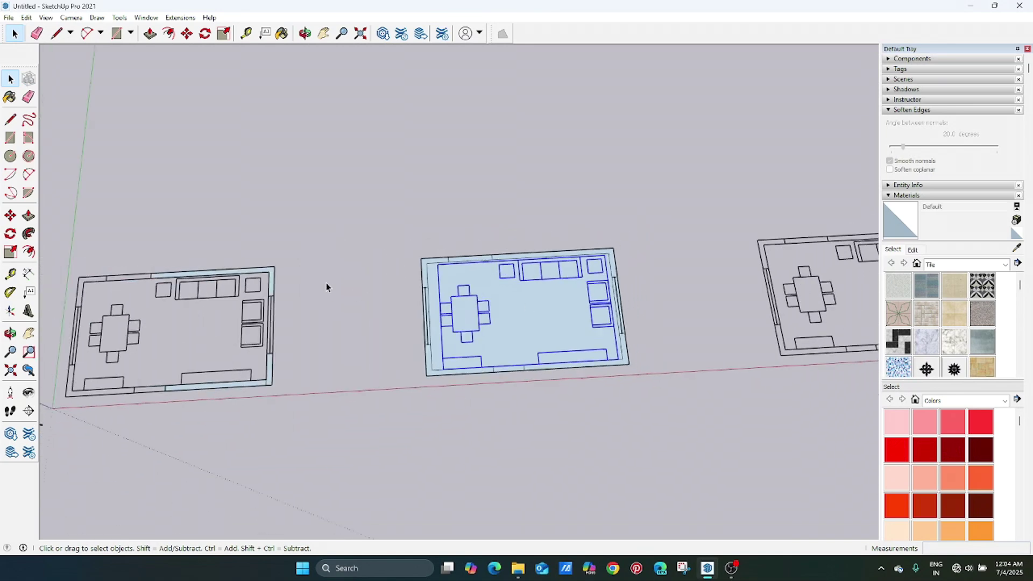
{"action": "middle_click_drag", "start_coordinate": [327, 288], "coordinate": [441, 269]}
{"action": "key", "text": "space"}
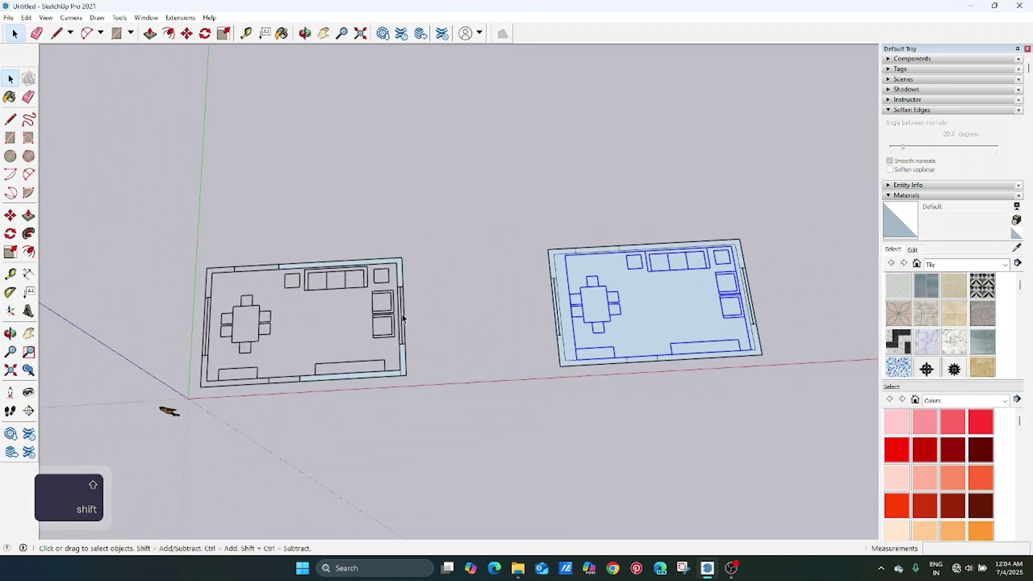
{"action": "left_click", "coordinate": [402, 317]}
{"action": "scroll", "coordinate": [402, 318], "scroll_direction": "down", "scroll_amount": 1}
{"action": "middle_click_drag", "start_coordinate": [403, 318], "coordinate": [476, 342]}
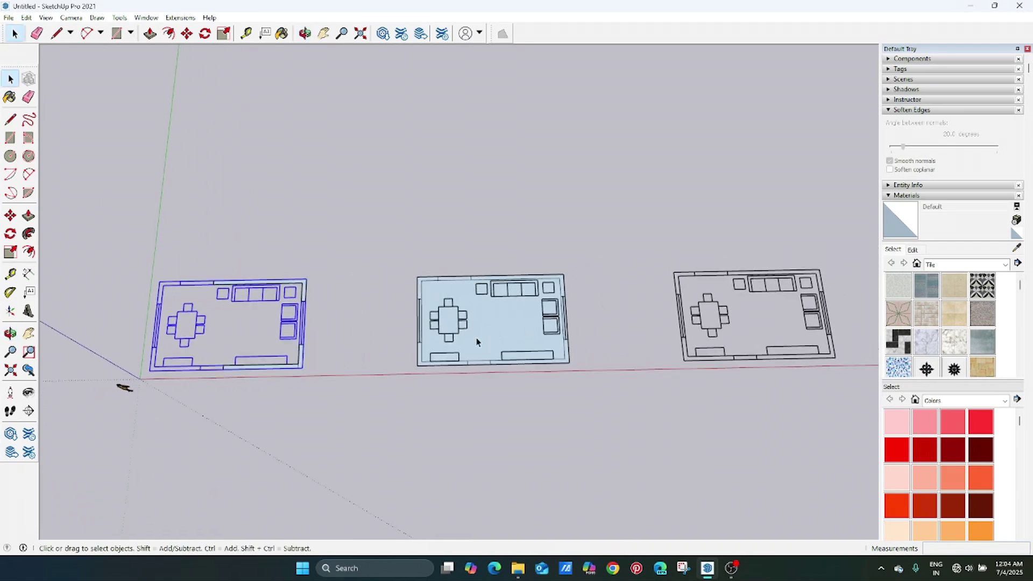
{"action": "double_click", "coordinate": [301, 329]}
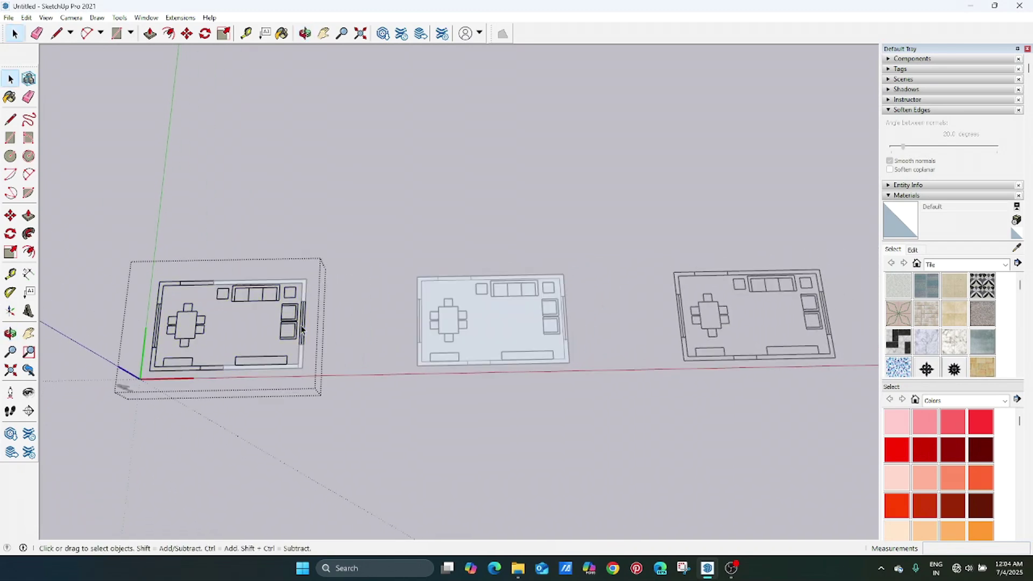
{"action": "left_click_drag", "start_coordinate": [123, 250], "coordinate": [407, 418]}
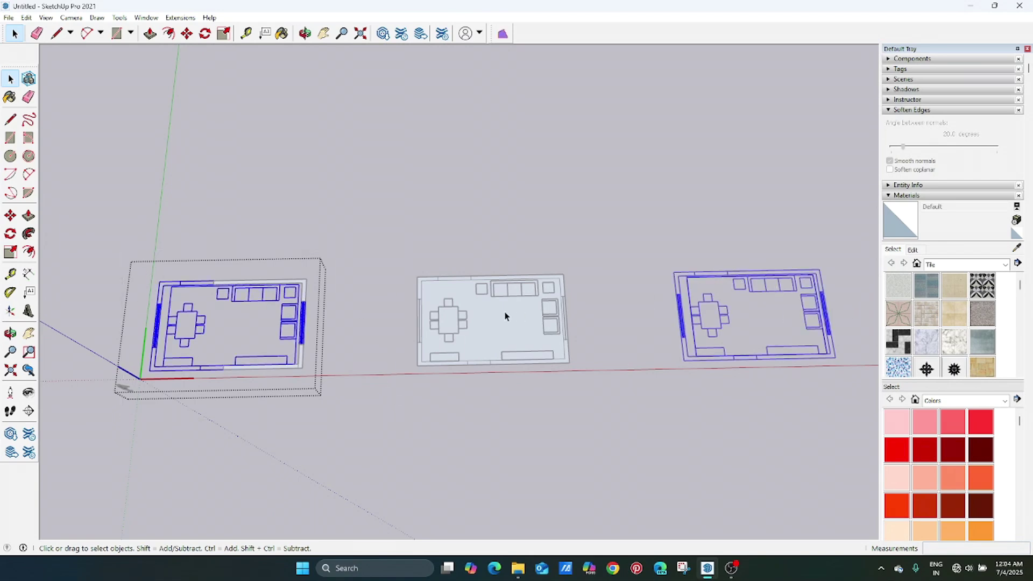
- Close the plan component nearest the origin and examine the wall and floor faces of the middle plan
{"action": "scroll", "coordinate": [406, 321], "scroll_direction": "up", "scroll_amount": 2}
{"action": "left_click", "coordinate": [431, 238]}
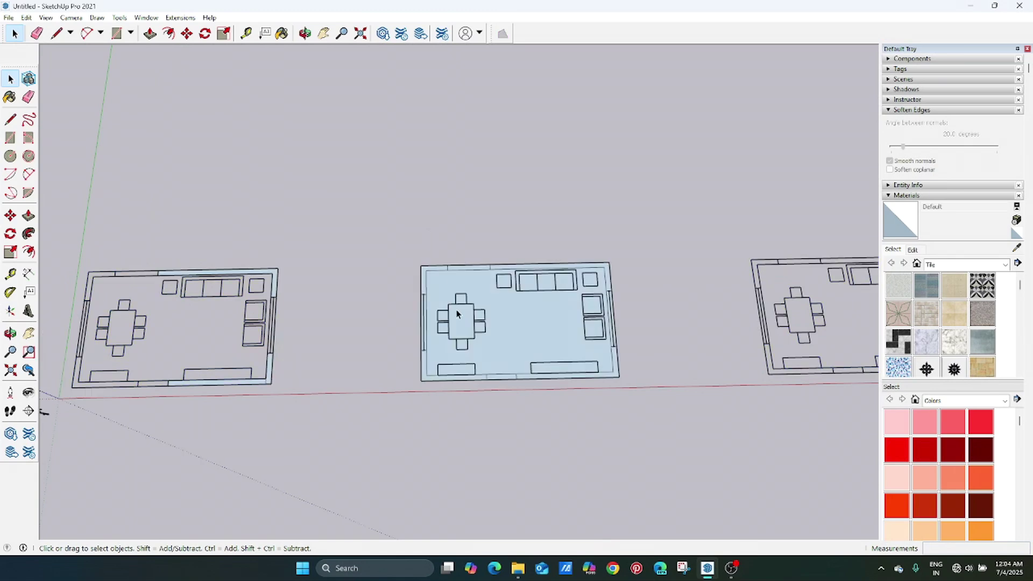
{"action": "key", "text": "o"}
{"action": "key", "text": "space"}
{"action": "middle_click_drag", "start_coordinate": [454, 299], "coordinate": [569, 318]}
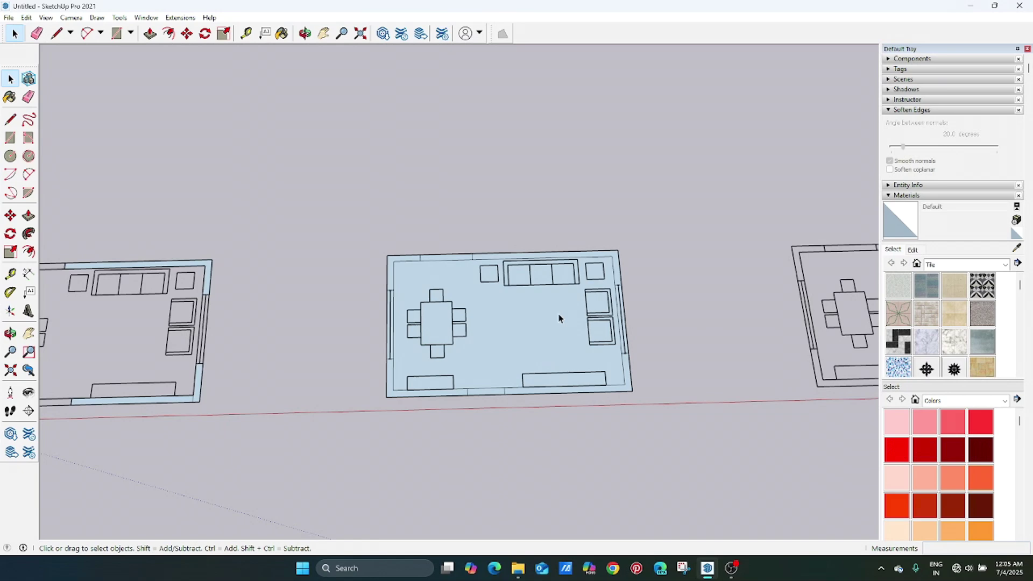
{"action": "scroll", "coordinate": [437, 321], "scroll_direction": "up", "scroll_amount": 3}
{"action": "scroll", "coordinate": [543, 288], "scroll_direction": "up", "scroll_amount": 1}
{"action": "middle_click_drag", "start_coordinate": [490, 282], "coordinate": [402, 279], "text": "shift"}
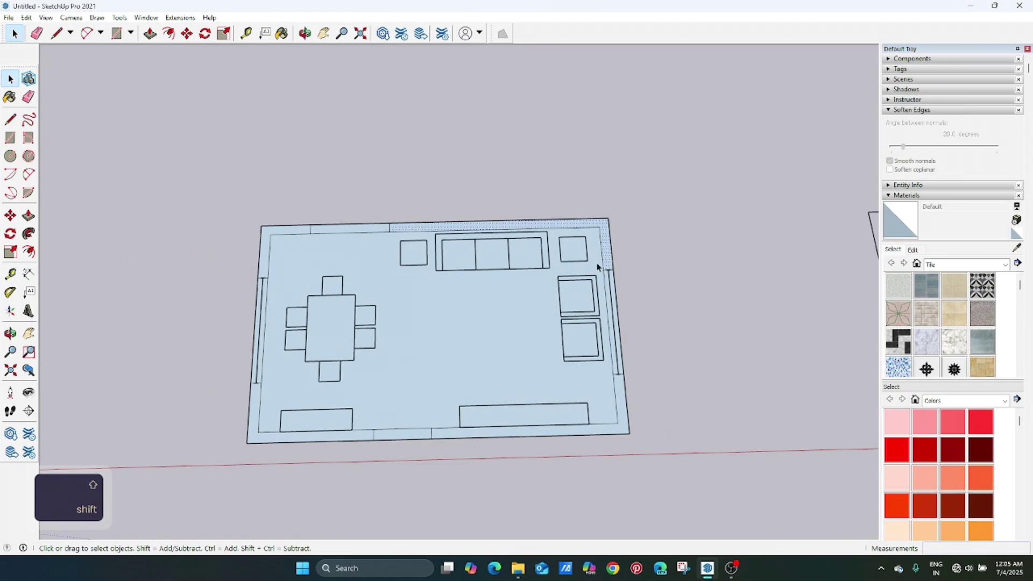
{"action": "middle_click_drag", "start_coordinate": [598, 267], "coordinate": [549, 297]}
{"action": "scroll", "coordinate": [376, 281], "scroll_direction": "down", "scroll_amount": 3}
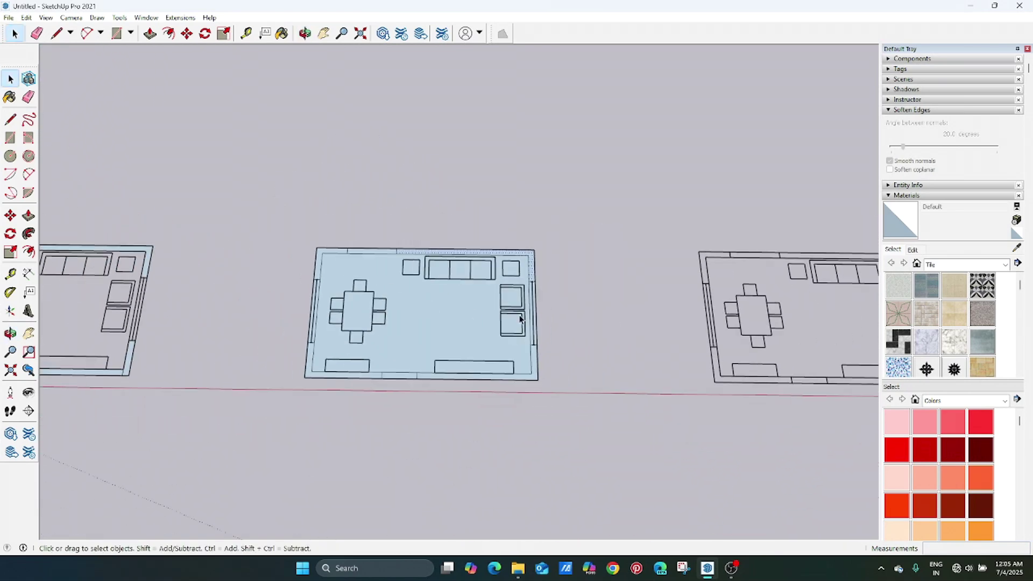
- Explode the plan component farthest from the origin
{"action": "middle_click_drag", "start_coordinate": [698, 341], "coordinate": [431, 339], "text": "shift"}
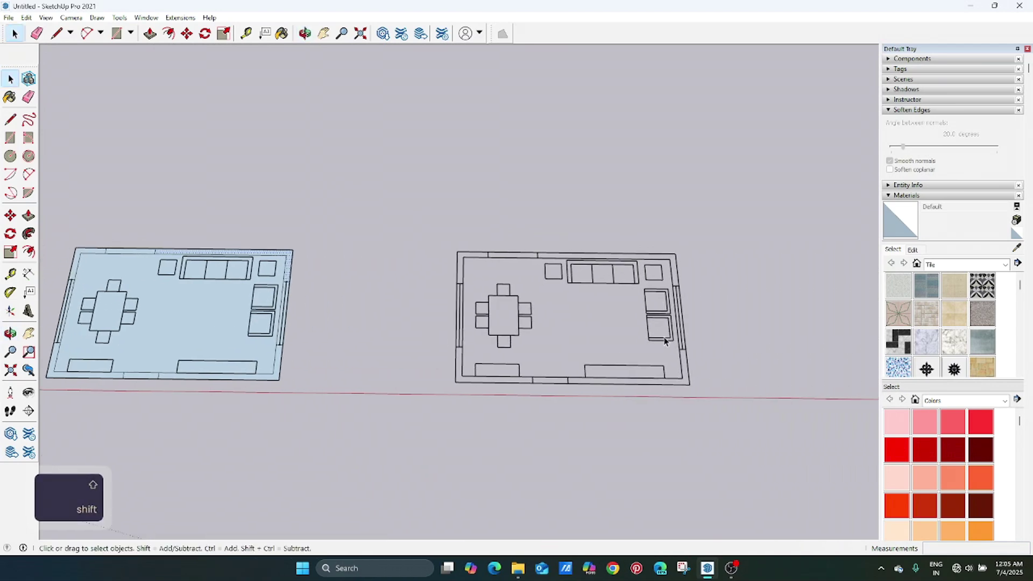
{"action": "scroll", "coordinate": [678, 293], "scroll_direction": "up", "scroll_amount": 3}
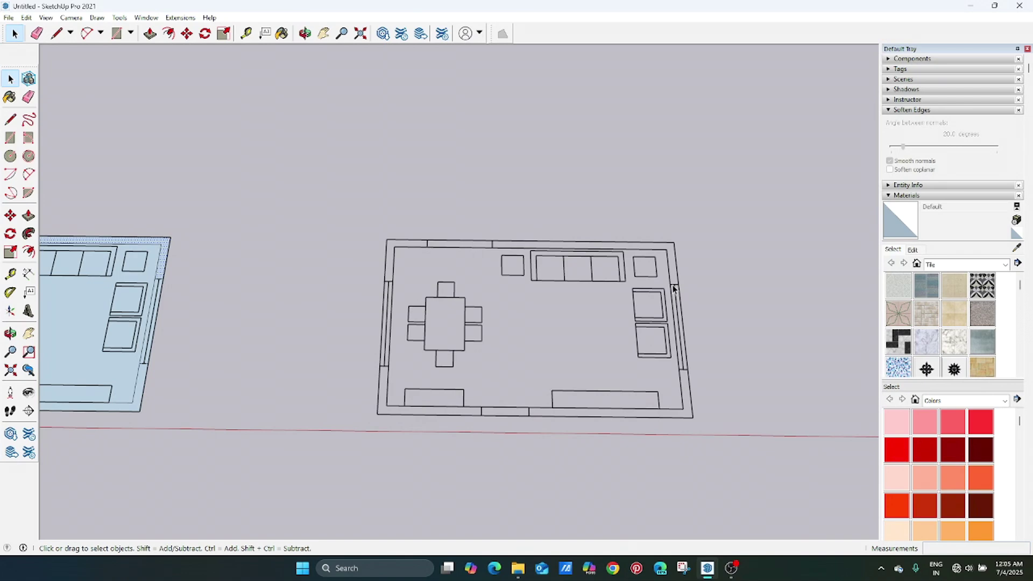
{"action": "left_click", "coordinate": [673, 289]}
{"action": "right_click", "coordinate": [674, 289]}
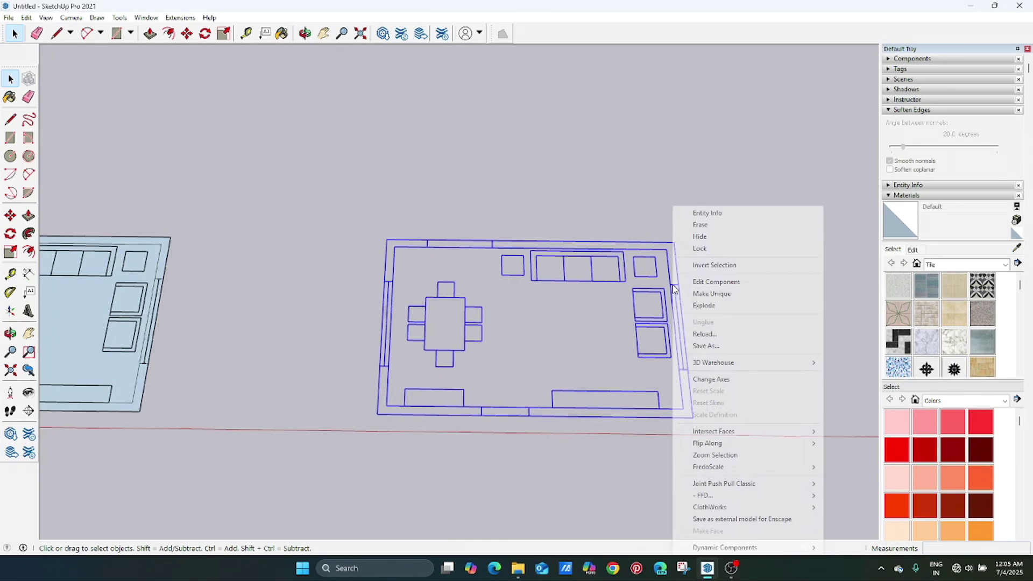
{"action": "left_click", "coordinate": [704, 306]}
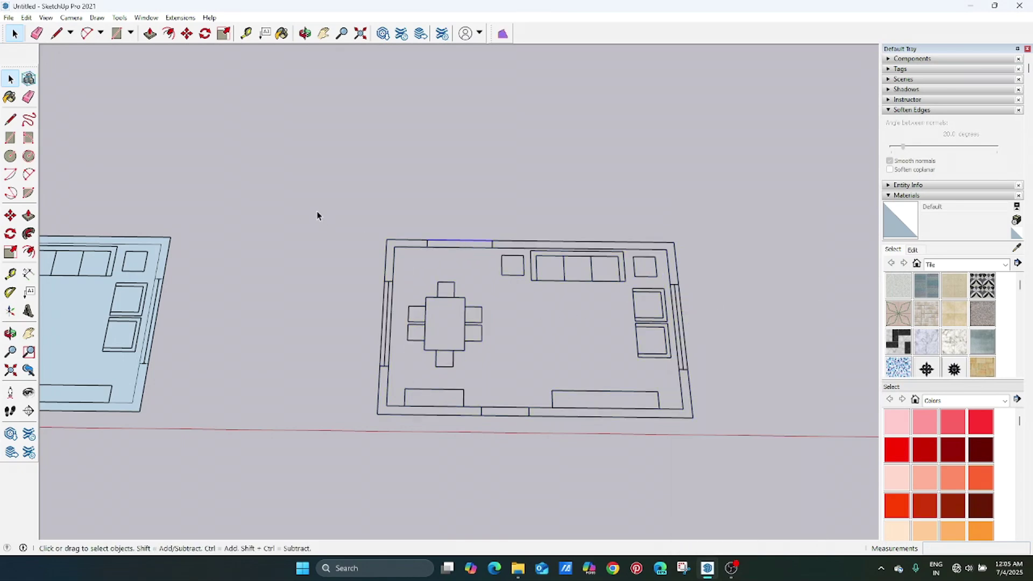
- Select all linework of the exploded plan and generate its wall, floor and furniture faces with the Make Face extension
{"action": "left_click_drag", "start_coordinate": [317, 216], "coordinate": [740, 467]}
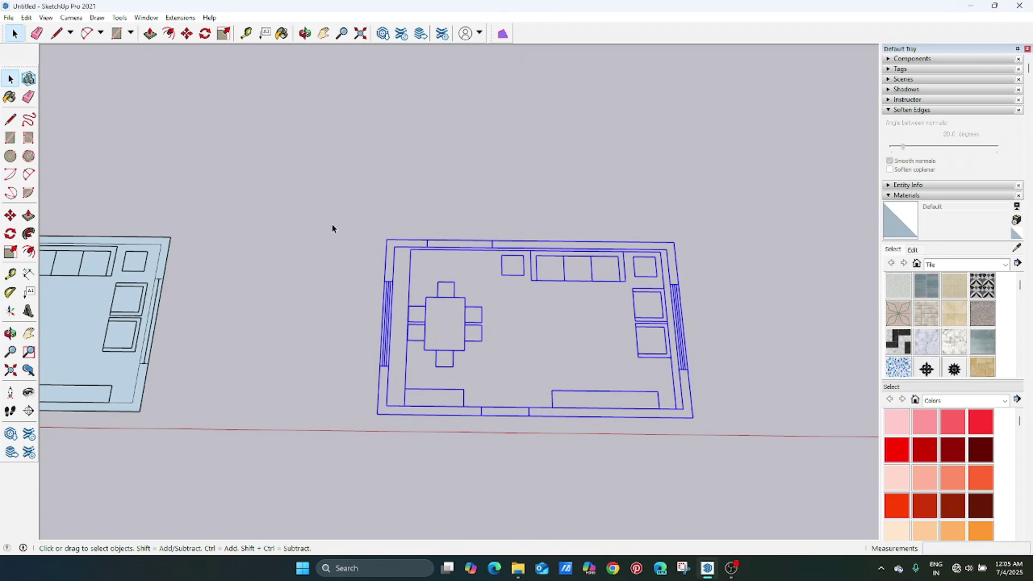
{"action": "left_click", "coordinate": [503, 36]}
{"action": "key", "text": "o"}
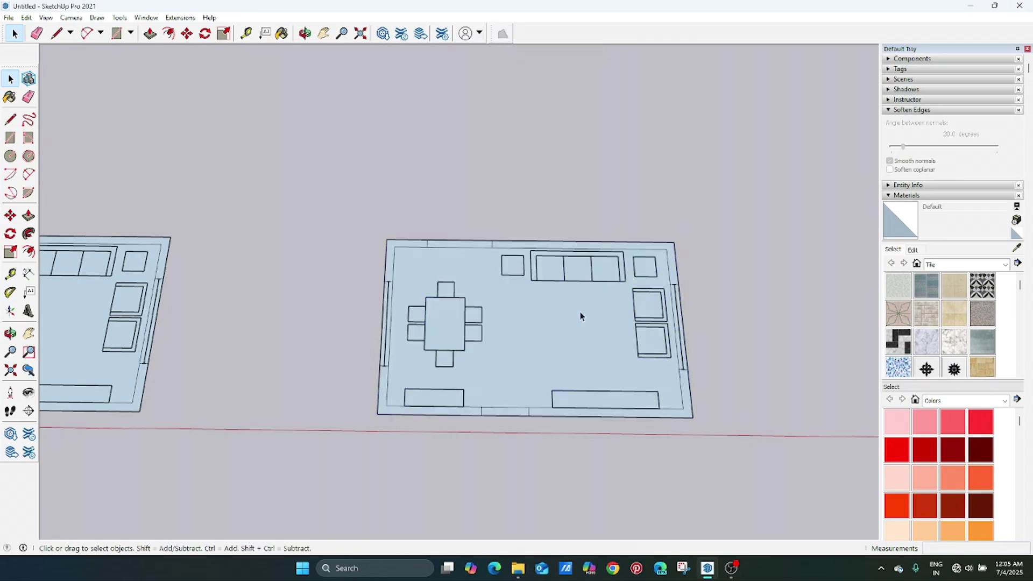
{"action": "mouse_move", "coordinate": [649, 346]}
{"action": "left_mouse_down"}
{"action": "mouse_move", "coordinate": [565, 339]}
{"action": "mouse_move", "coordinate": [330, 286]}
{"action": "mouse_move", "coordinate": [288, 242]}
{"action": "mouse_move", "coordinate": [316, 154]}
{"action": "mouse_move", "coordinate": [676, 212]}
{"action": "mouse_move", "coordinate": [668, 346]}
{"action": "left_mouse_up"}
{"action": "scroll", "coordinate": [668, 346], "scroll_direction": "down", "scroll_amount": 5}
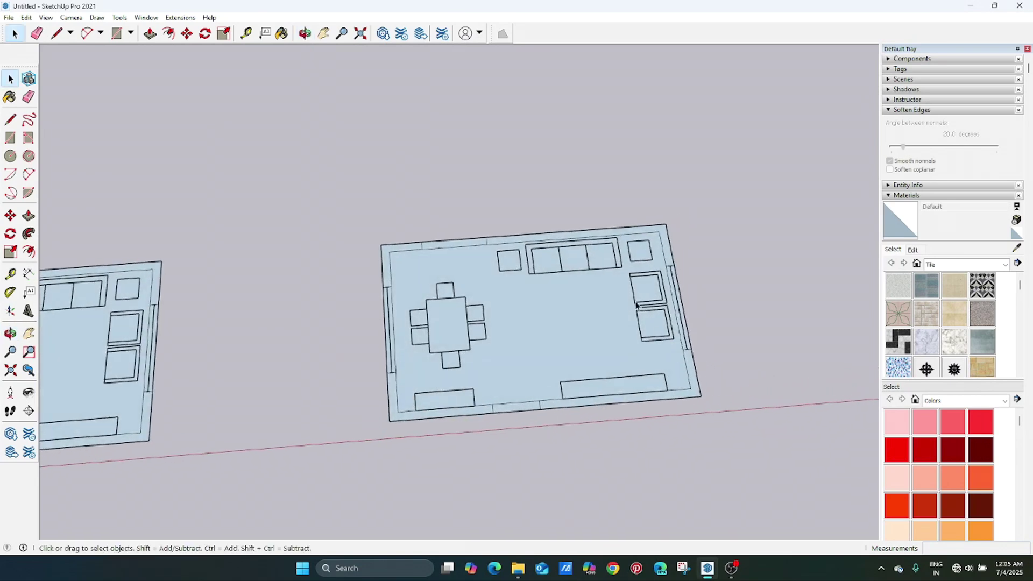
{"action": "key", "text": "space"}
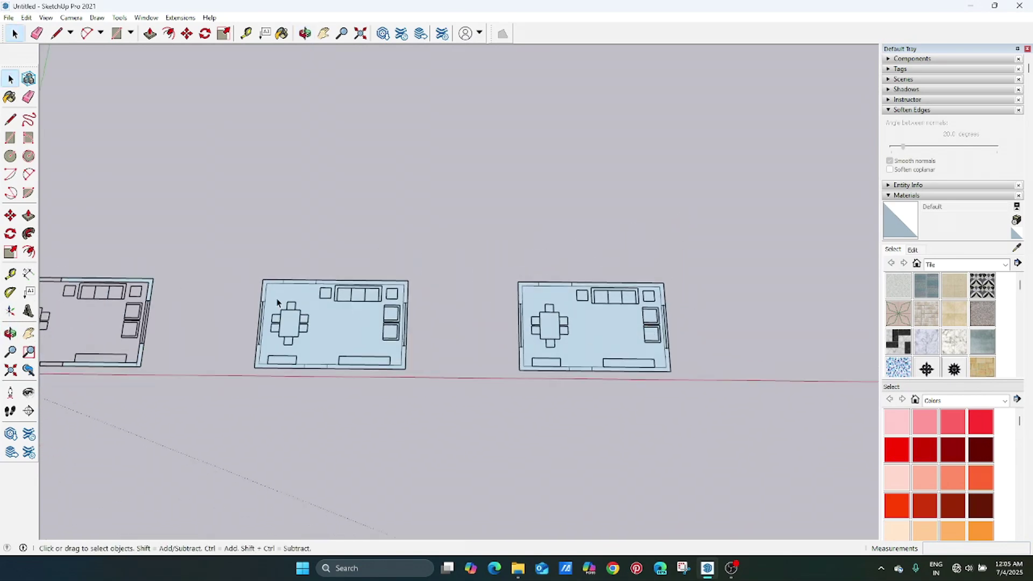
- Delete the plan nearest the origin and the plan farthest from it, keeping only the middle one
{"action": "middle_click_drag", "start_coordinate": [272, 299], "coordinate": [349, 279], "text": "shift"}
{"action": "left_click_drag", "start_coordinate": [67, 423], "coordinate": [69, 422], "text": "shift"}
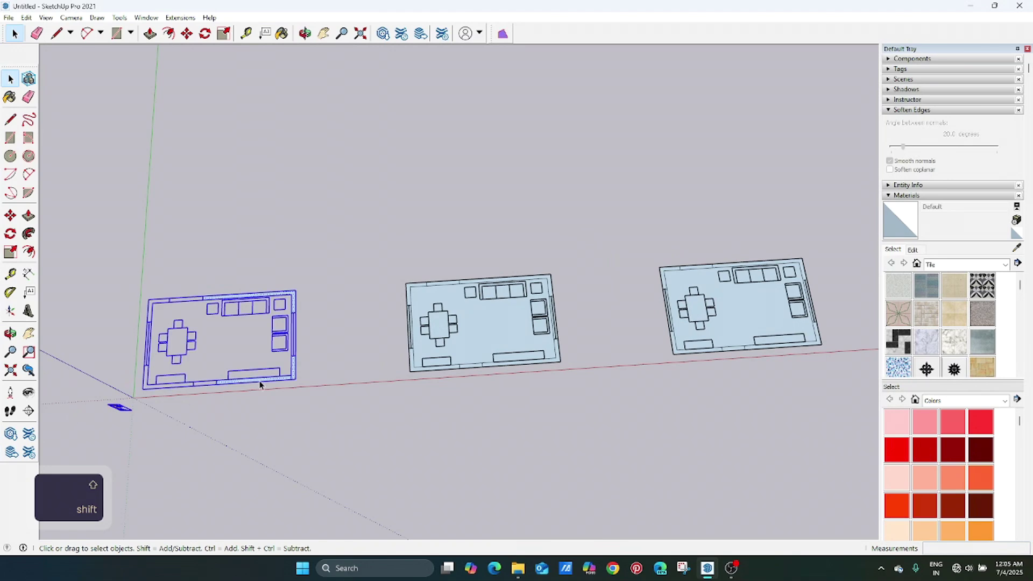
{"action": "key", "text": "Delete"}
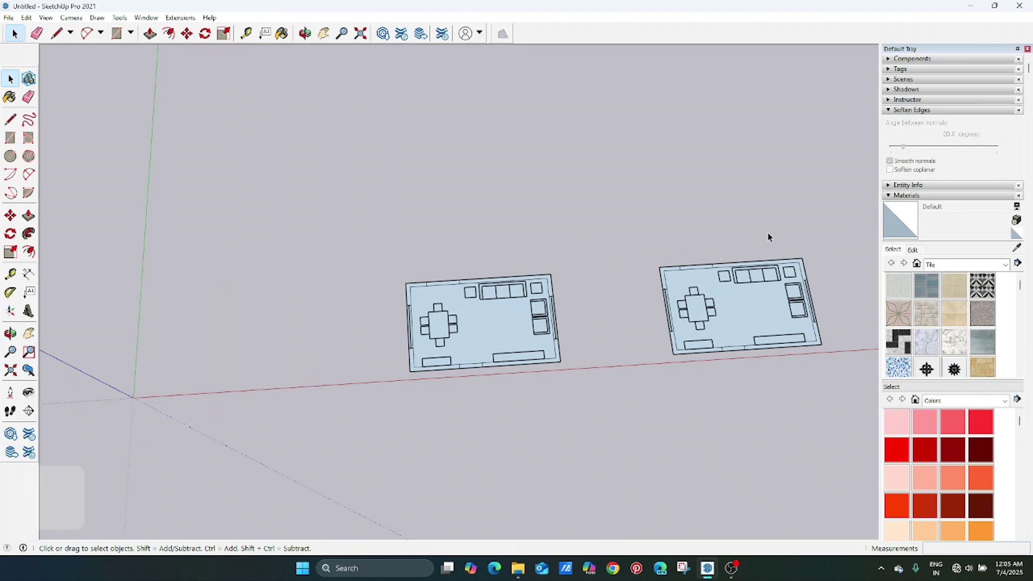
{"action": "left_click_drag", "start_coordinate": [823, 232], "coordinate": [655, 393]}
{"action": "key", "text": "Delete"}
- Move the whole remaining plan from its outer wall corner near the red axis to the origin
{"action": "left_click_drag", "start_coordinate": [591, 278], "coordinate": [350, 401]}
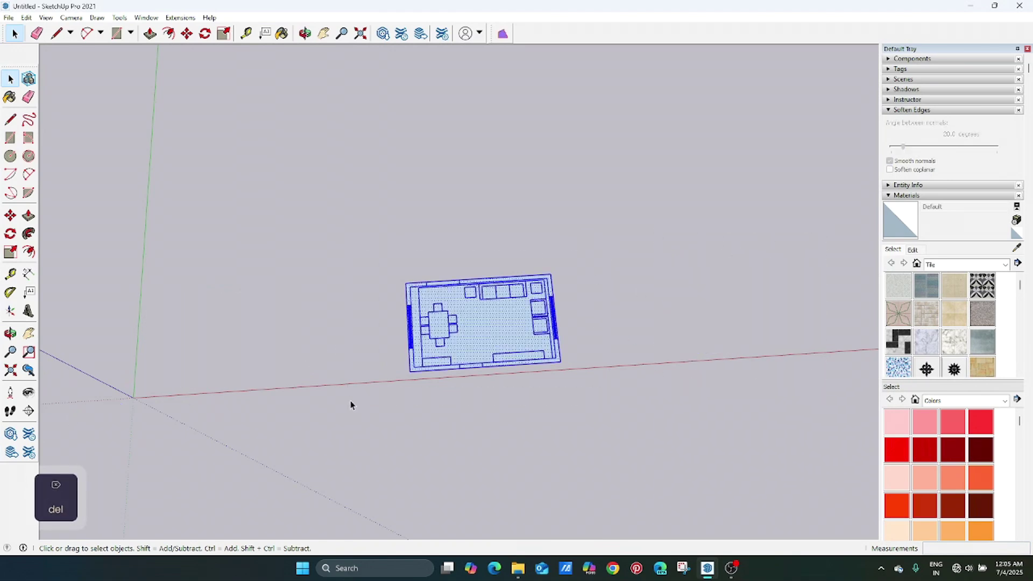
{"action": "key", "text": "m"}
{"action": "left_click_drag", "start_coordinate": [412, 372], "coordinate": [134, 397]}
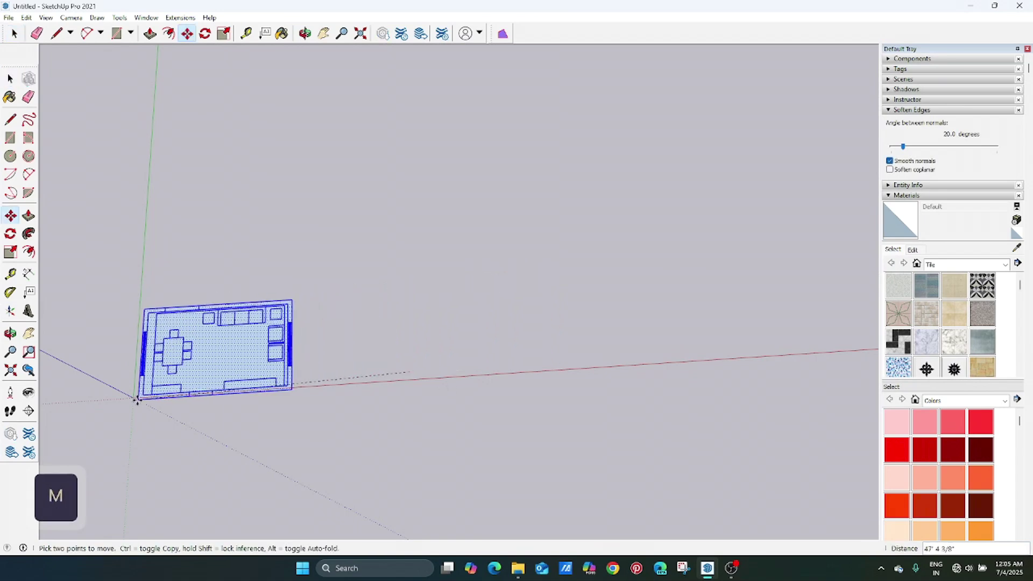
{"action": "key", "text": "space"}
{"action": "middle_click_drag", "start_coordinate": [134, 397], "coordinate": [434, 292]}
{"action": "left_click", "coordinate": [433, 292]}
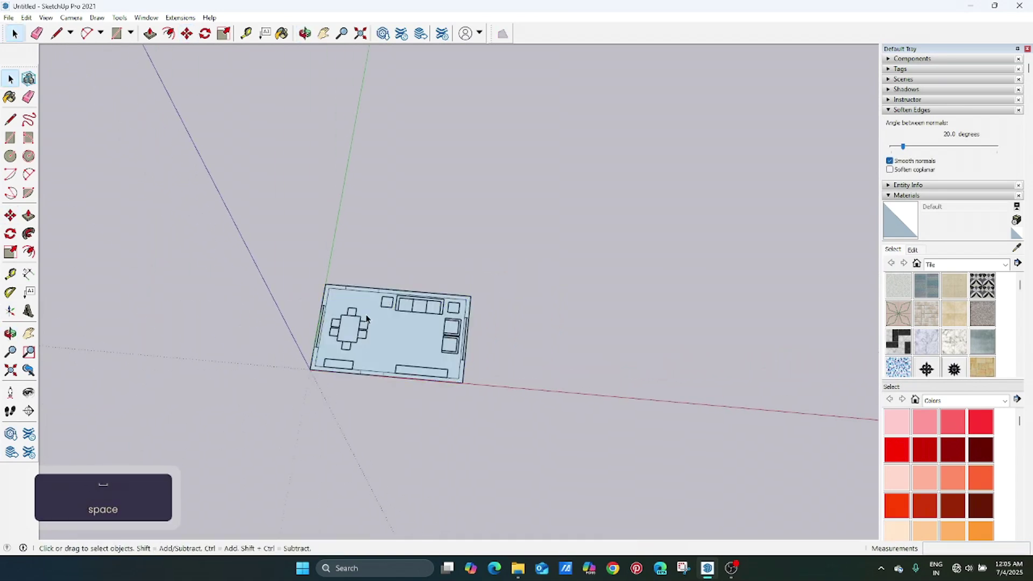
- Select the floor face, the wall face at the origin corner, and the opposite corner's wall face with its edges to examine them
{"action": "scroll", "coordinate": [362, 322], "scroll_direction": "up", "scroll_amount": 6}
{"action": "middle_click_drag", "start_coordinate": [378, 375], "coordinate": [257, 292]}
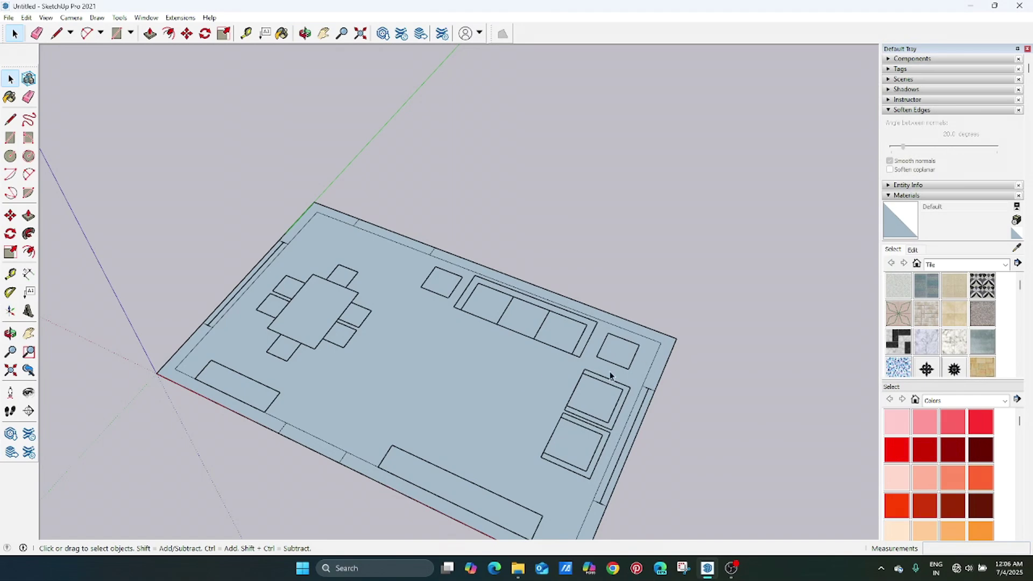
{"action": "middle_click_drag", "start_coordinate": [431, 356], "coordinate": [572, 491]}
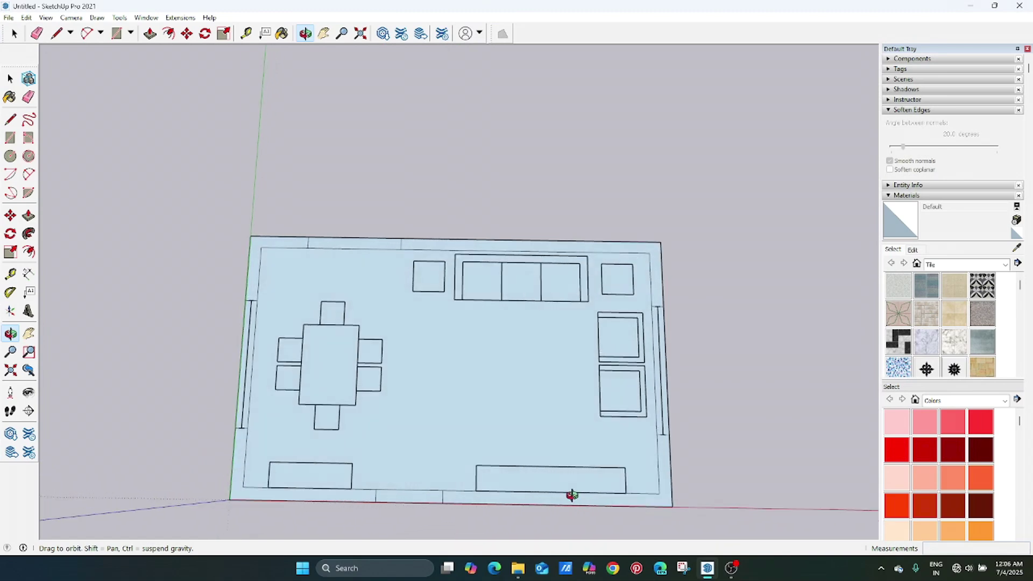
{"action": "middle_click_drag", "start_coordinate": [574, 452], "coordinate": [578, 433], "text": "shift"}
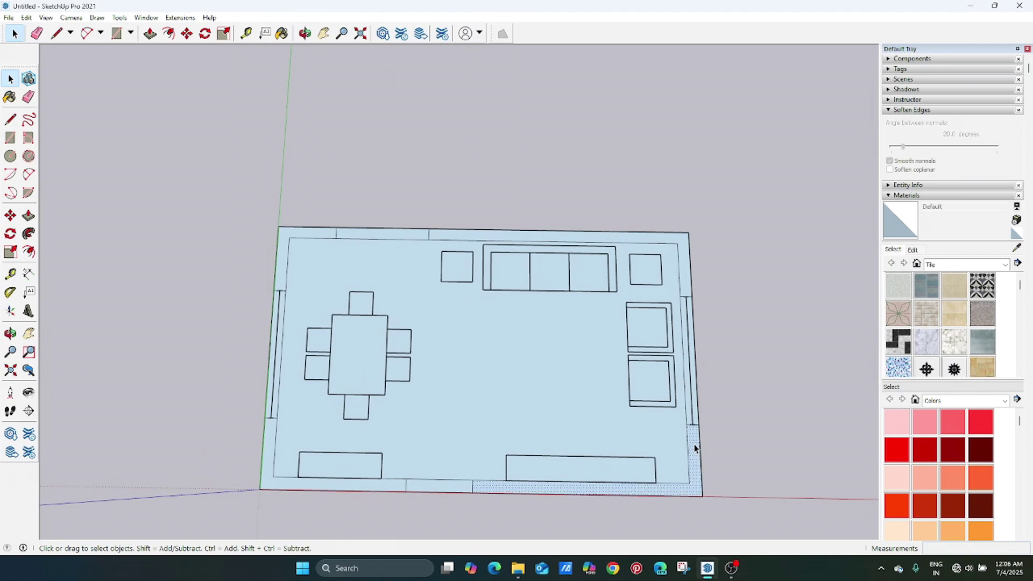
{"action": "left_click", "coordinate": [469, 411]}
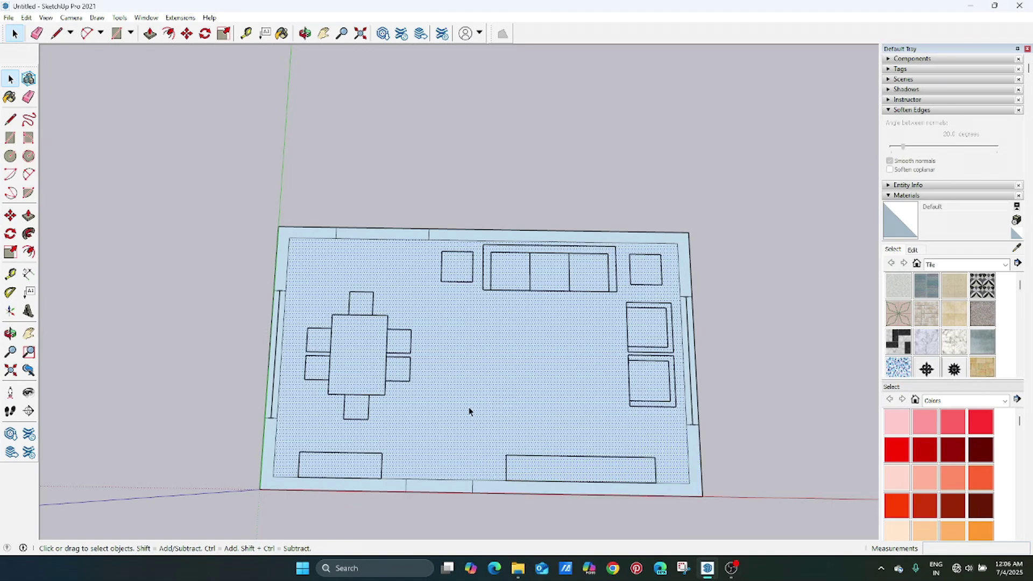
{"action": "left_click", "coordinate": [269, 482]}
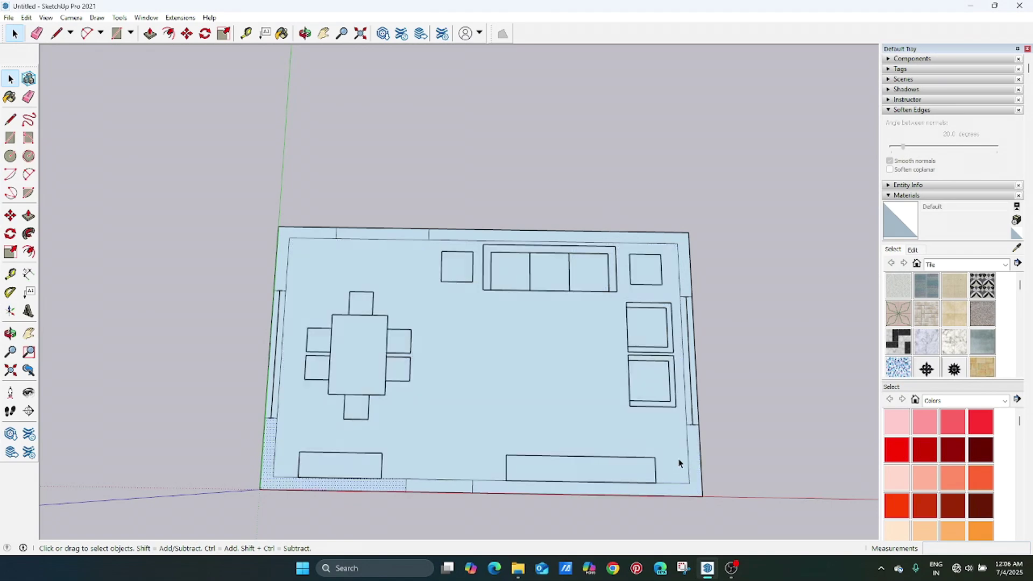
{"action": "double_click", "coordinate": [695, 455]}
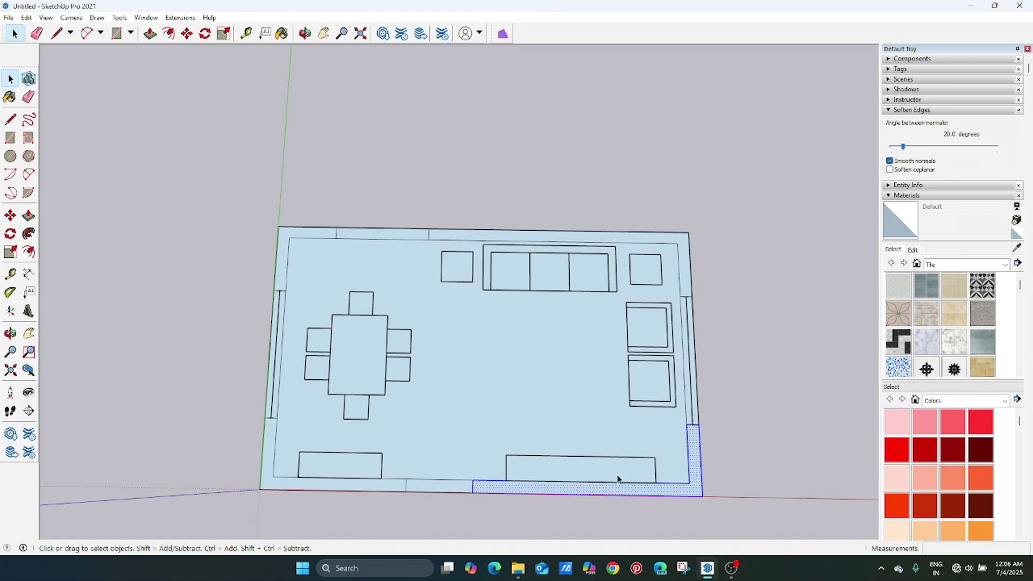
- Select all connected wall and floor geometry and make it a group separate from the furniture
{"action": "triple_click", "coordinate": [694, 447]}
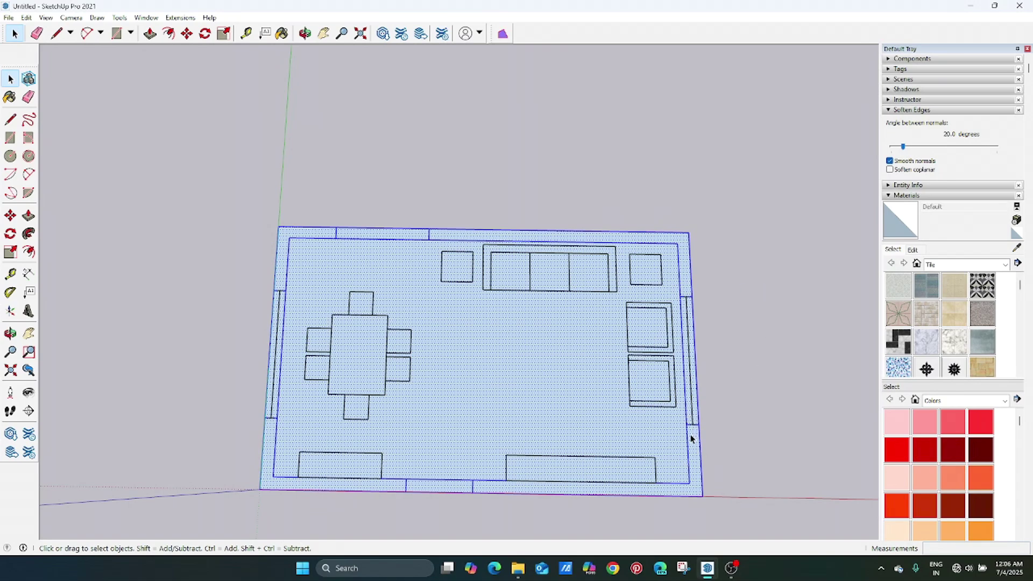
{"action": "middle_click_drag", "start_coordinate": [547, 436], "coordinate": [657, 276]}
{"action": "key", "text": "ctrl+z"}
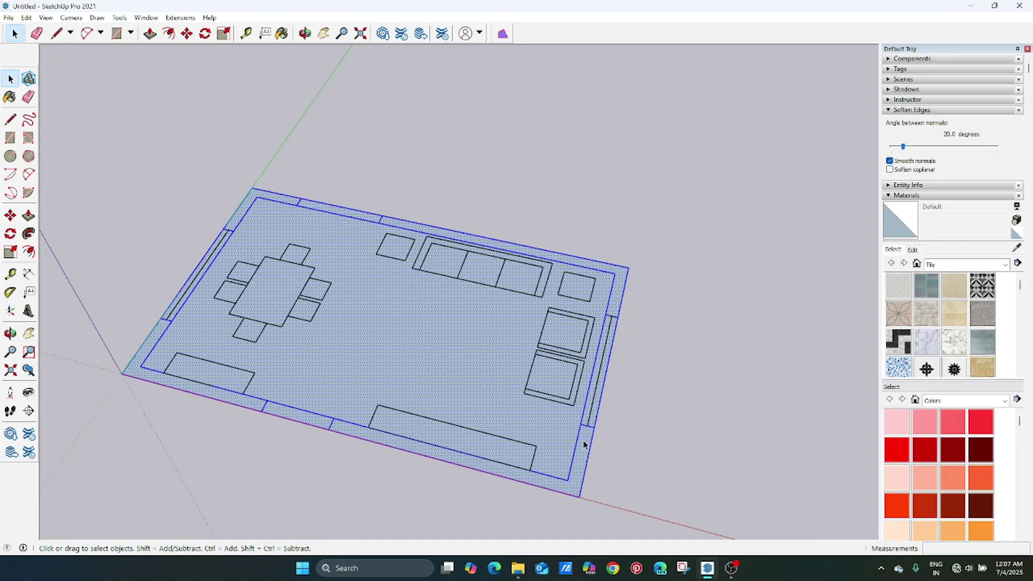
{"action": "right_click", "coordinate": [583, 443]}
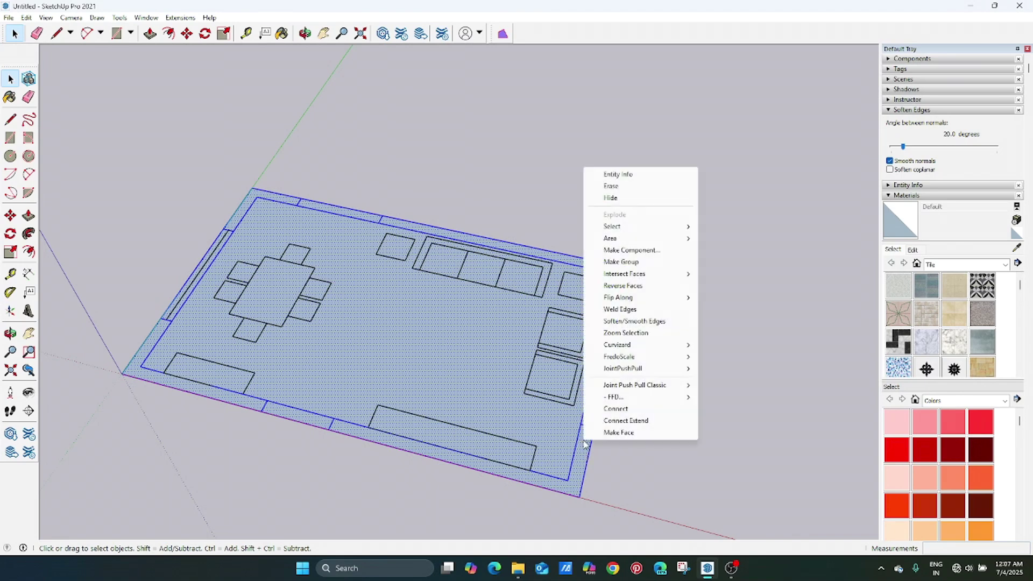
{"action": "left_click", "coordinate": [611, 262]}
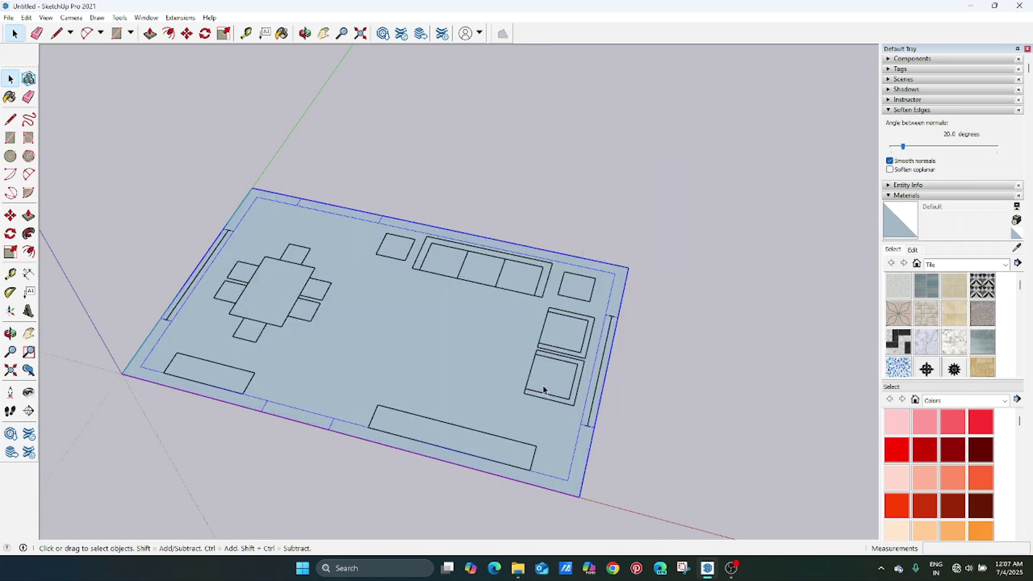
{"action": "key", "text": "o"}
{"action": "left_click_drag", "start_coordinate": [480, 389], "coordinate": [527, 416]}
{"action": "key", "text": "space"}
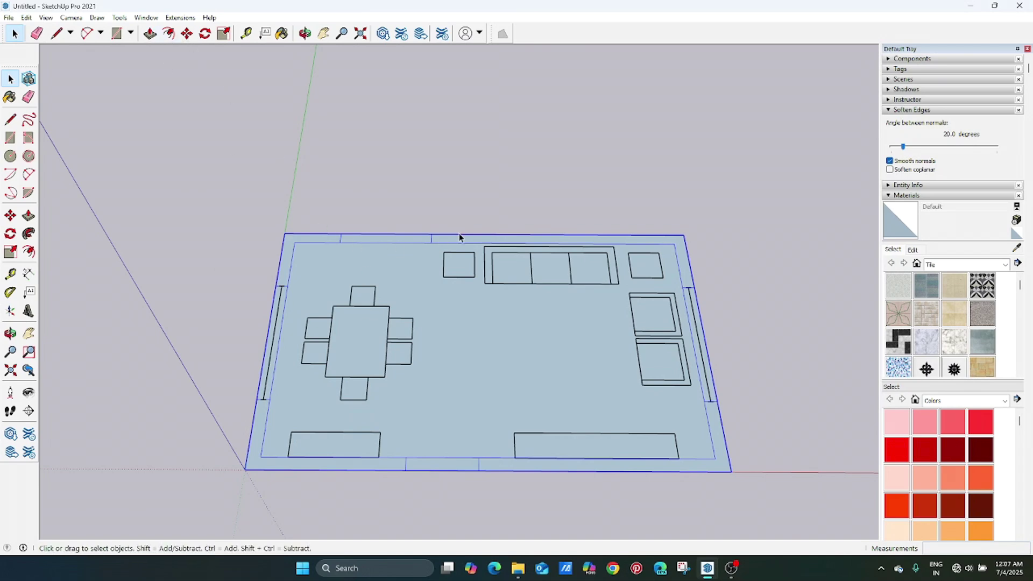
- Open the keyboard shortcut preferences and filter the functions by "make grou"
{"action": "left_click", "coordinate": [147, 18]}
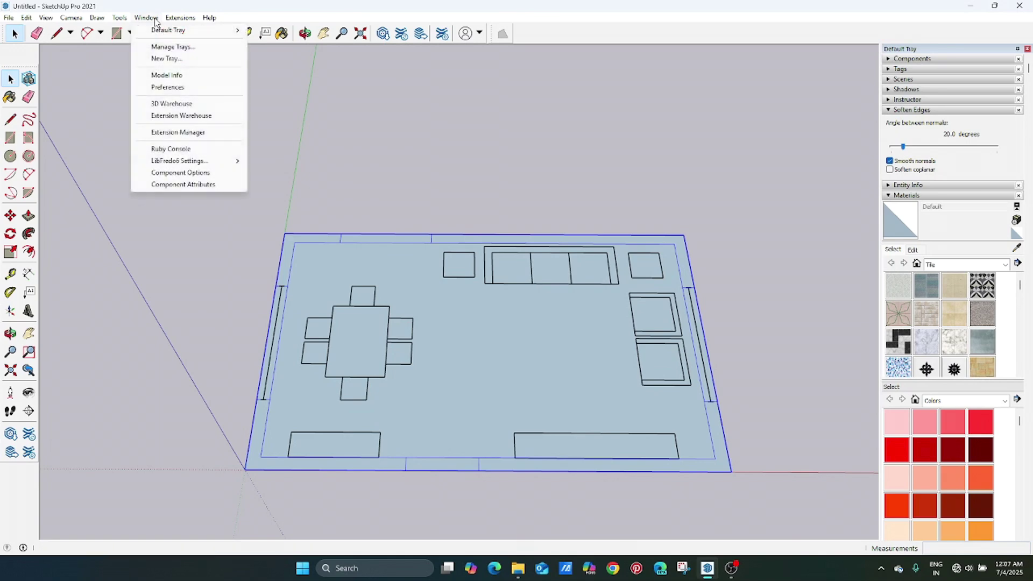
{"action": "left_click", "coordinate": [161, 89]}
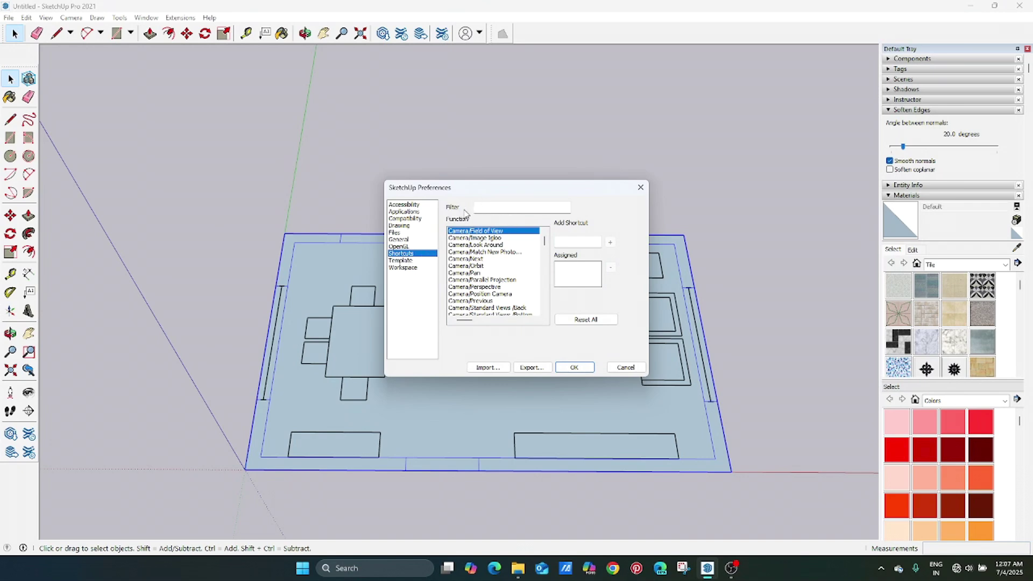
{"action": "left_click", "coordinate": [491, 208]}
{"action": "type", "text": "make"}
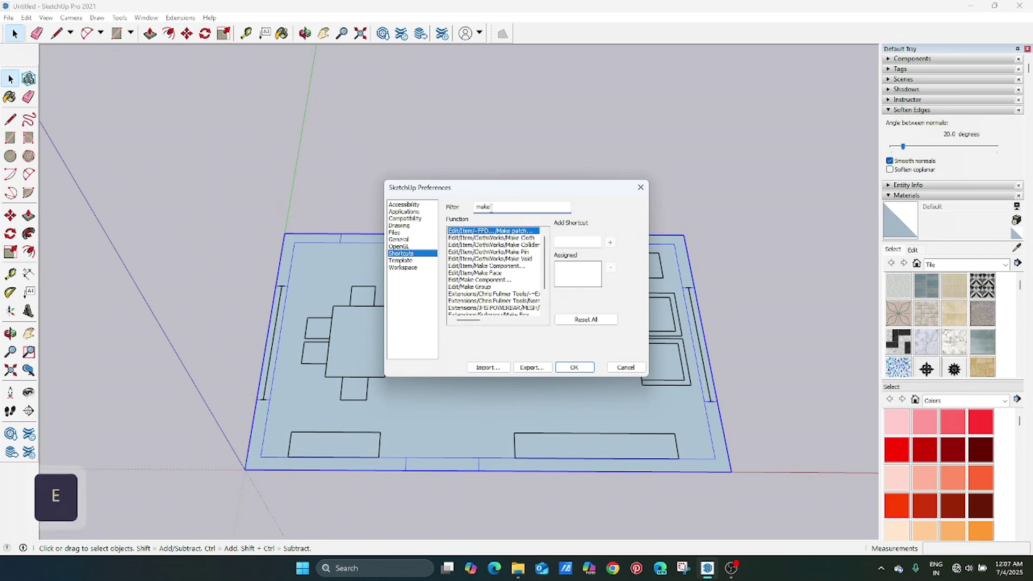
{"action": "type", "text": " grou"}
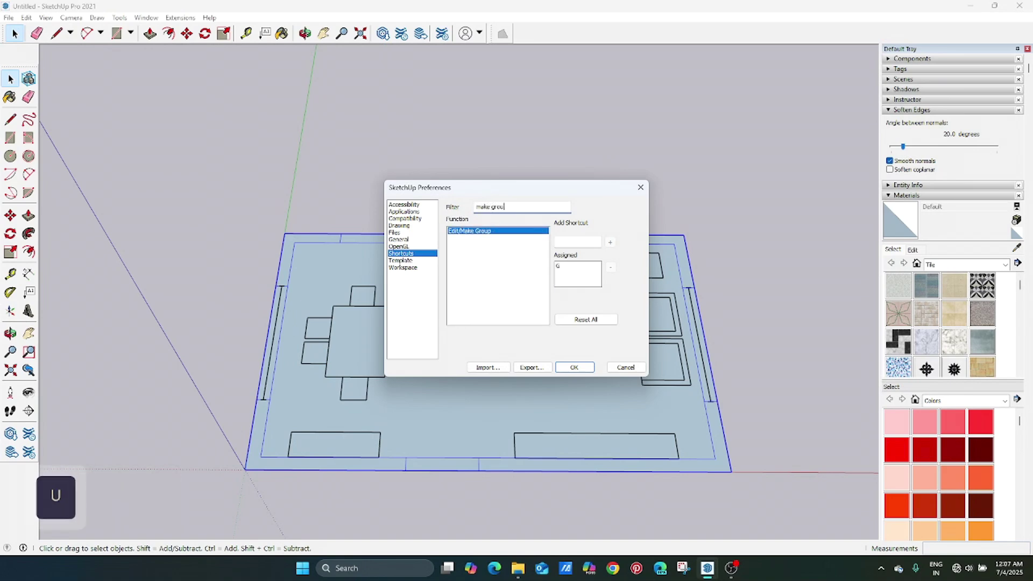
- Assign G as the key for Edit/Make Group, accept the reassignment and close the preferences
{"action": "left_click", "coordinate": [501, 233]}
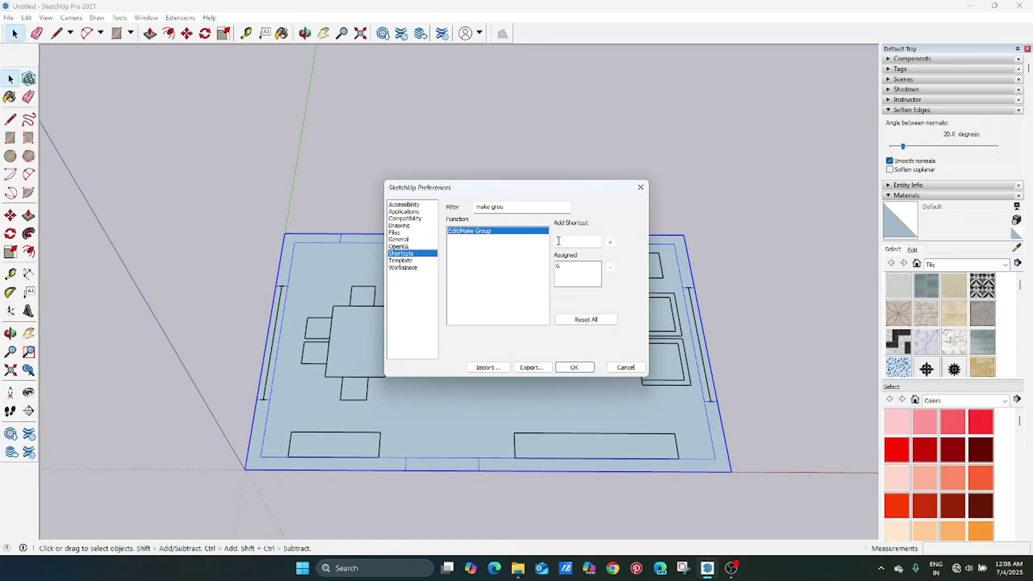
{"action": "left_click", "coordinate": [575, 243]}
{"action": "key", "text": "g"}
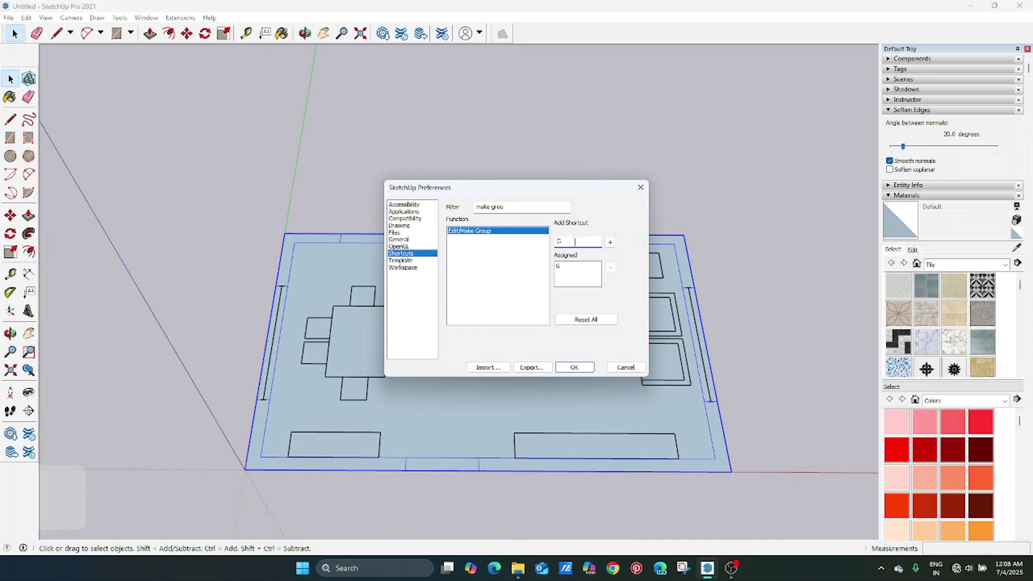
{"action": "left_click", "coordinate": [610, 242]}
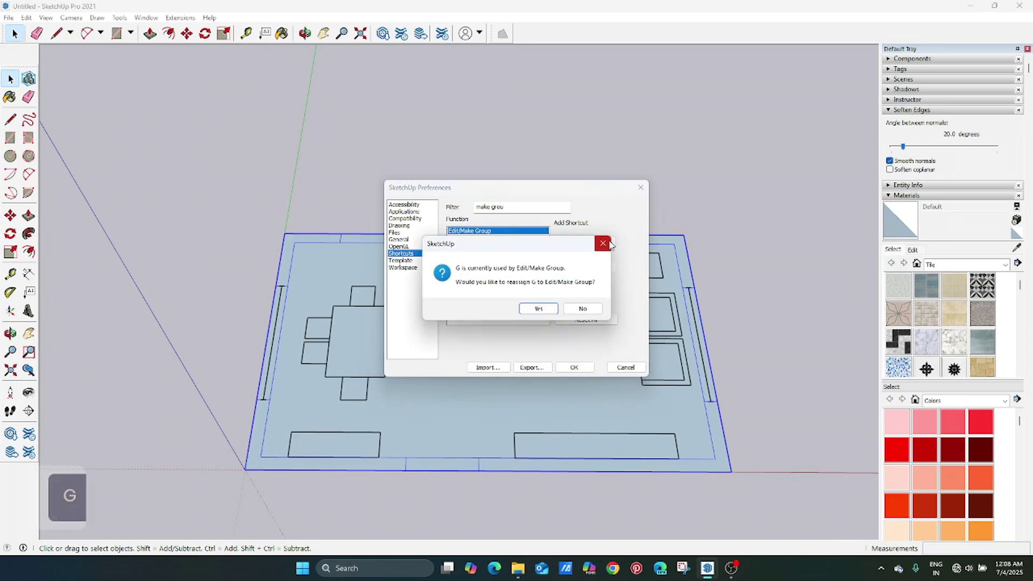
{"action": "left_click", "coordinate": [544, 307]}
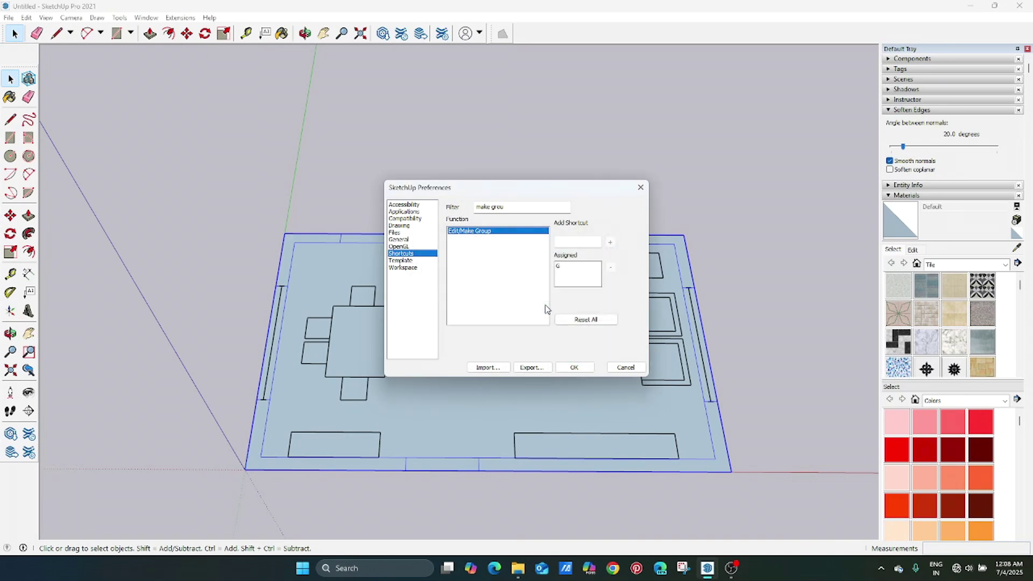
{"action": "left_click", "coordinate": [574, 367]}
- Explode the wall and floor group and regroup all its connected geometry
{"action": "middle_click_drag", "start_coordinate": [553, 324], "coordinate": [653, 337]}
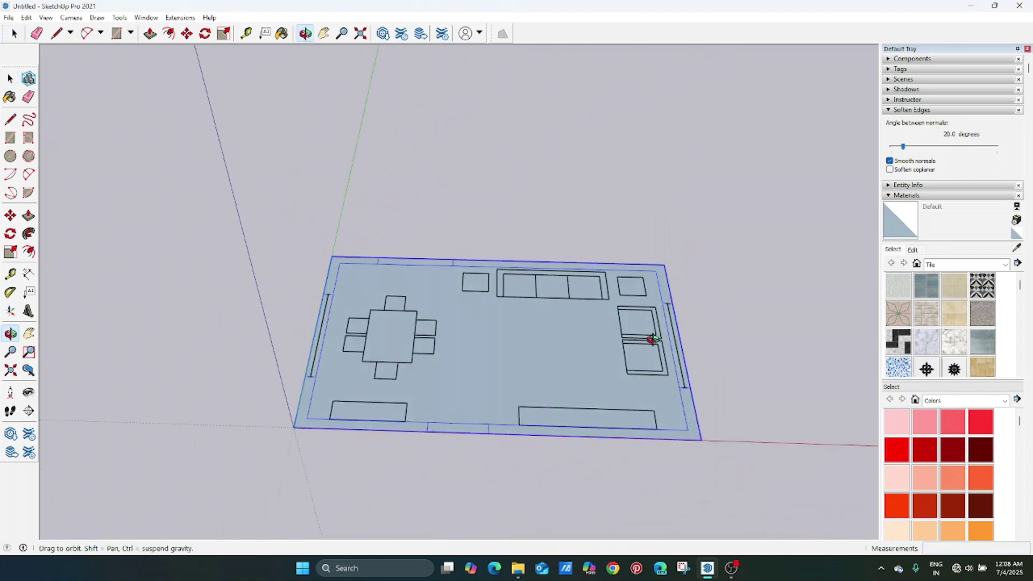
{"action": "right_click", "coordinate": [583, 368]}
{"action": "left_click", "coordinate": [505, 371]}
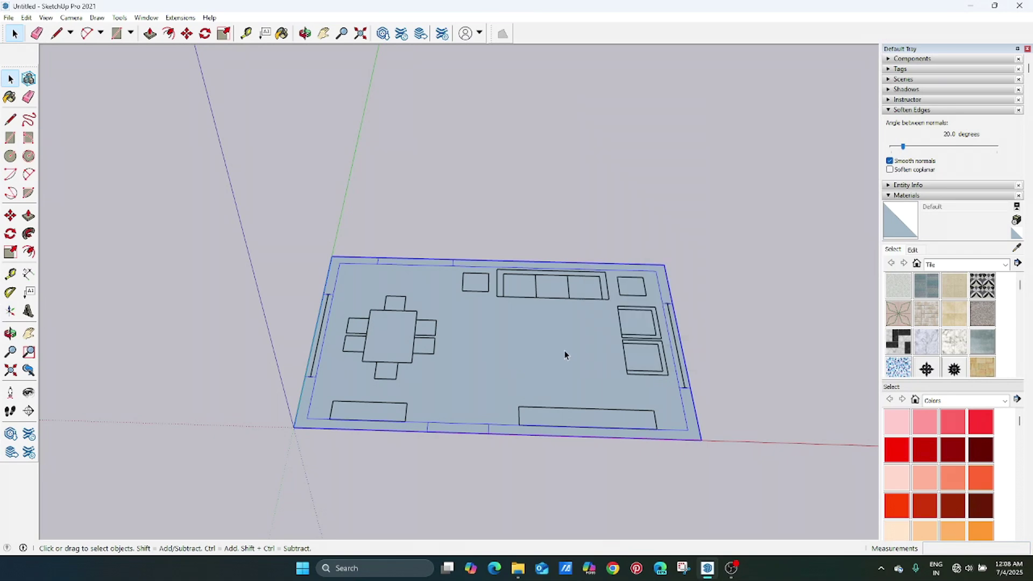
{"action": "right_click", "coordinate": [575, 350]}
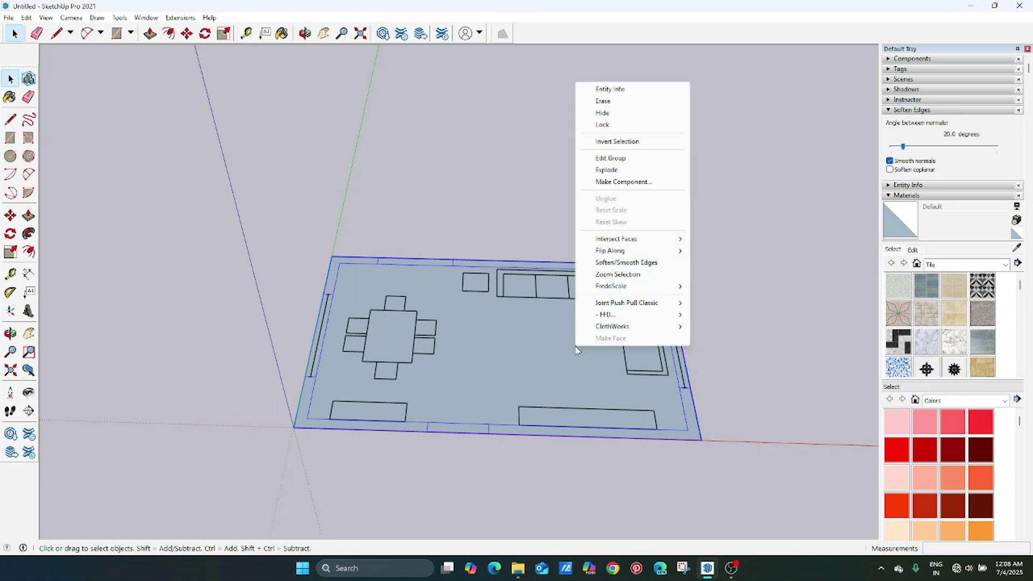
{"action": "left_click", "coordinate": [619, 171]}
{"action": "middle_click_drag", "start_coordinate": [521, 341], "coordinate": [559, 341]}
{"action": "key", "text": "Escape"}
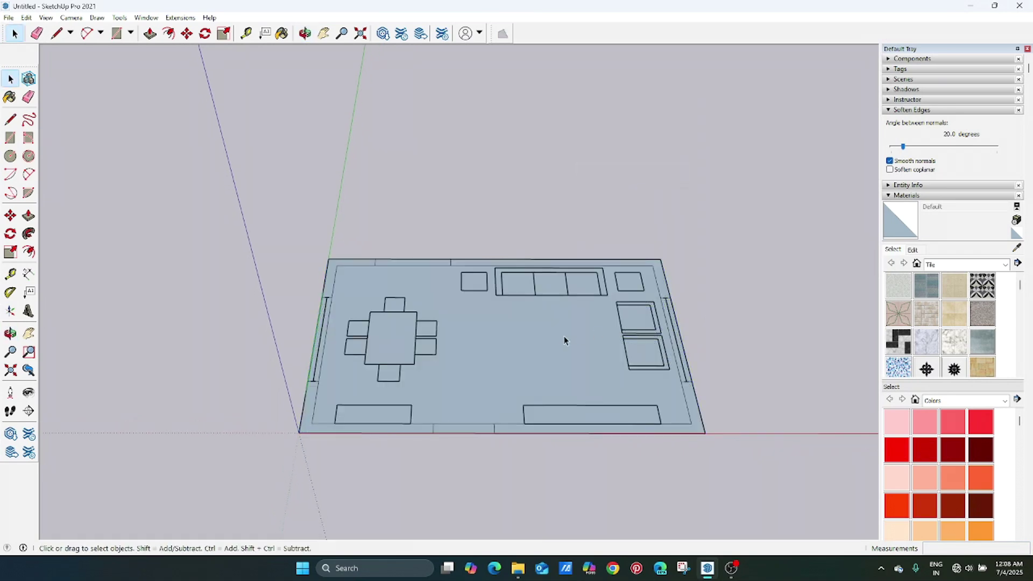
{"action": "double_click", "coordinate": [561, 342]}
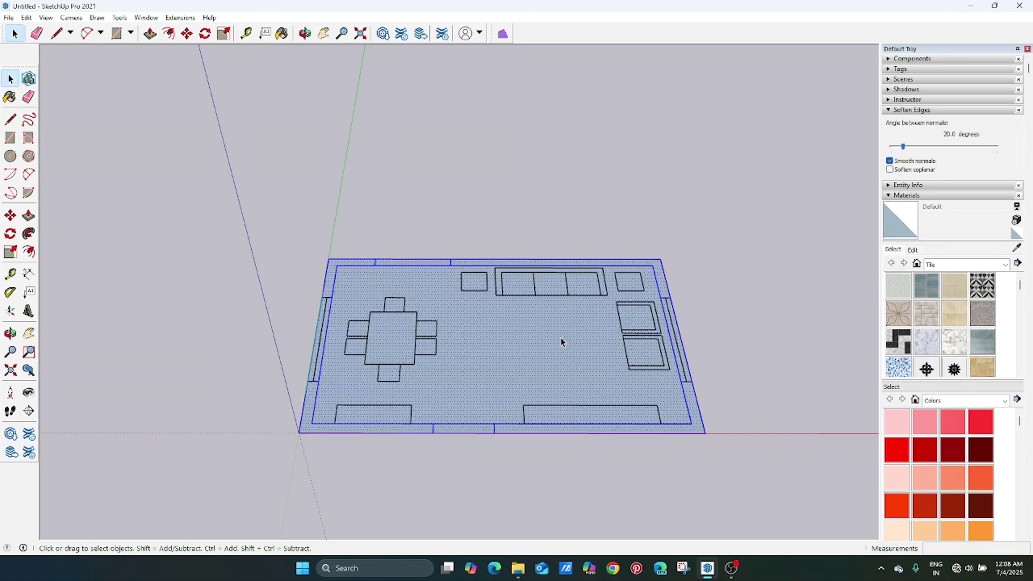
{"action": "key", "text": "g"}
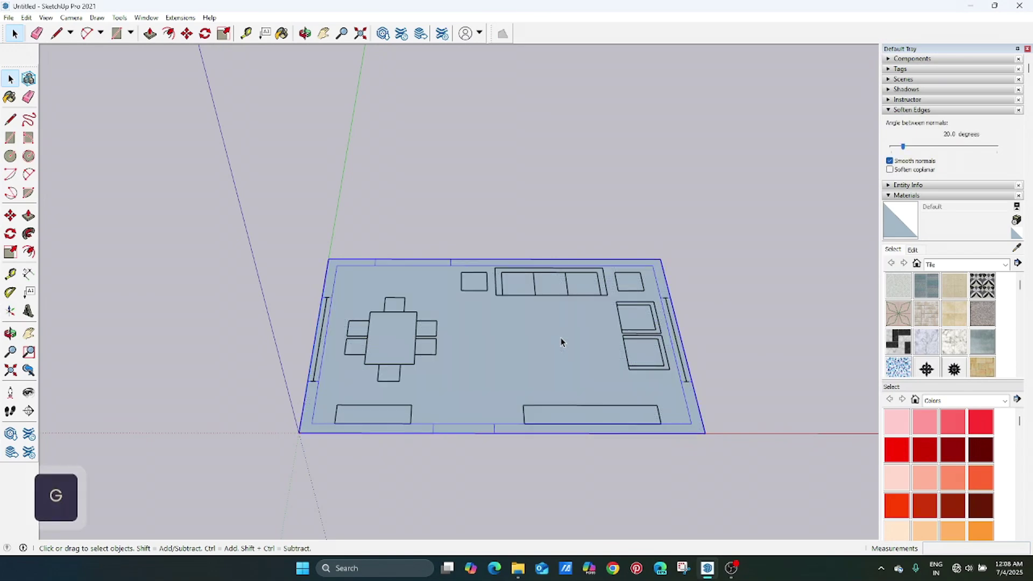
{"action": "middle_click_drag", "start_coordinate": [581, 372], "coordinate": [662, 377]}
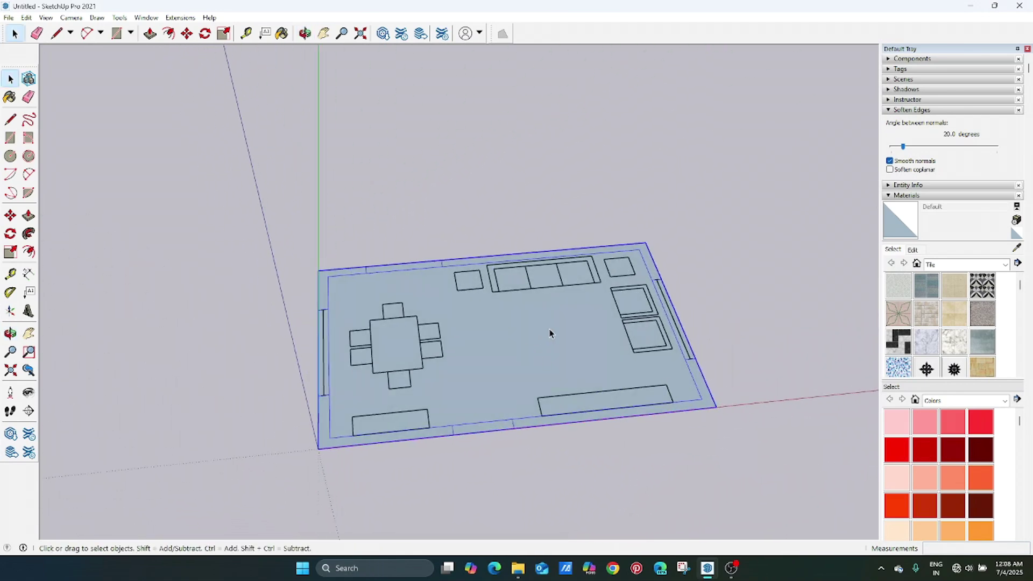
- Open the wall and floor group for editing
{"action": "left_click", "coordinate": [502, 315]}
{"action": "middle_click_drag", "start_coordinate": [501, 315], "coordinate": [463, 355]}
{"action": "key", "text": "Escape"}
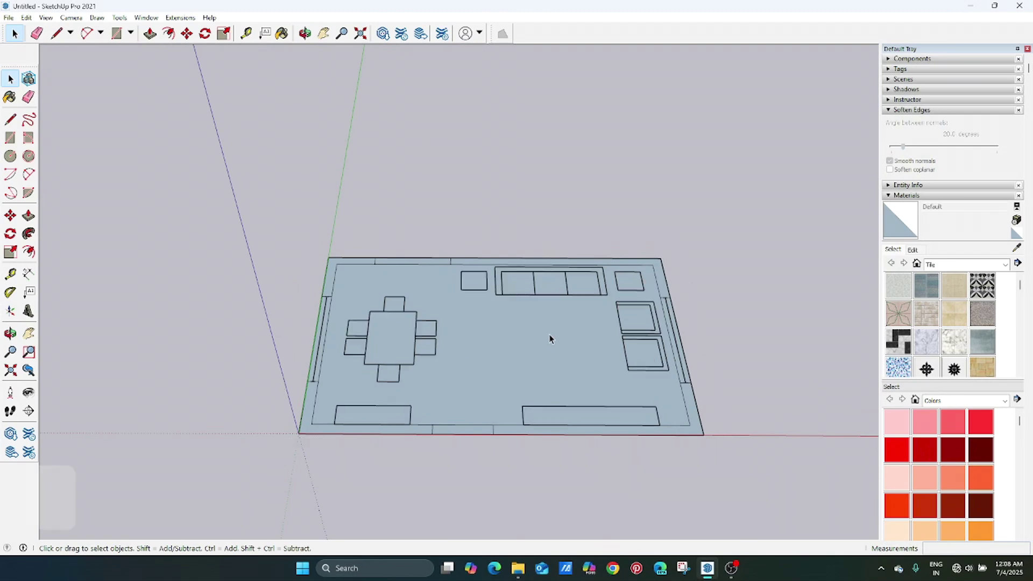
{"action": "key", "text": "Escape"}
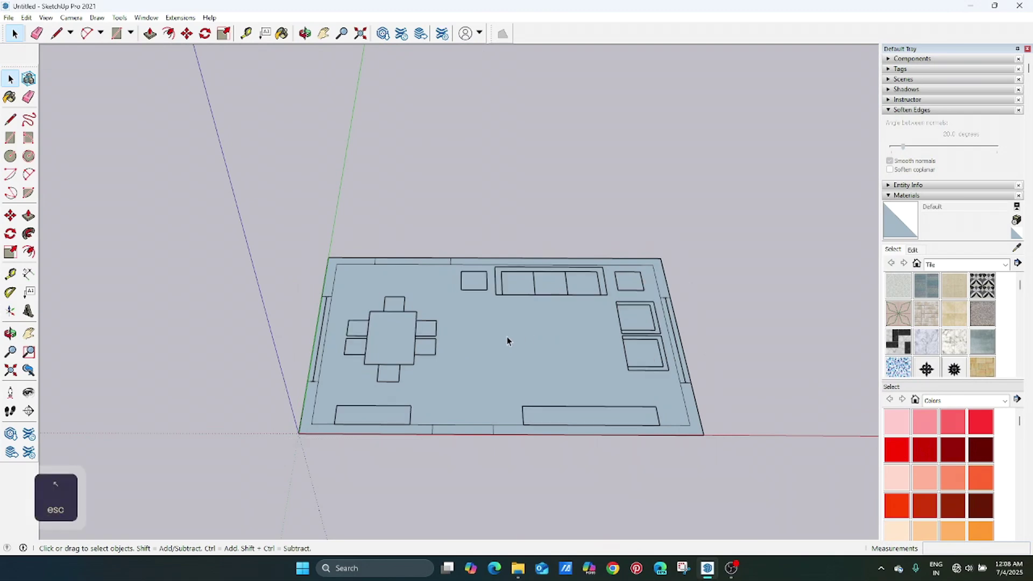
{"action": "left_click", "coordinate": [506, 340]}
{"action": "right_click", "coordinate": [507, 340]}
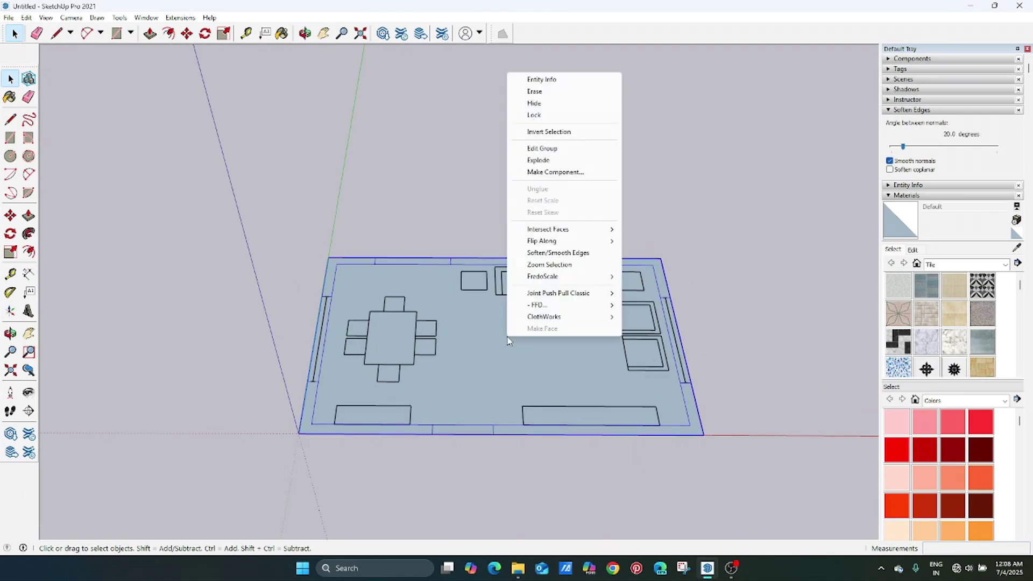
{"action": "left_click", "coordinate": [555, 149]}
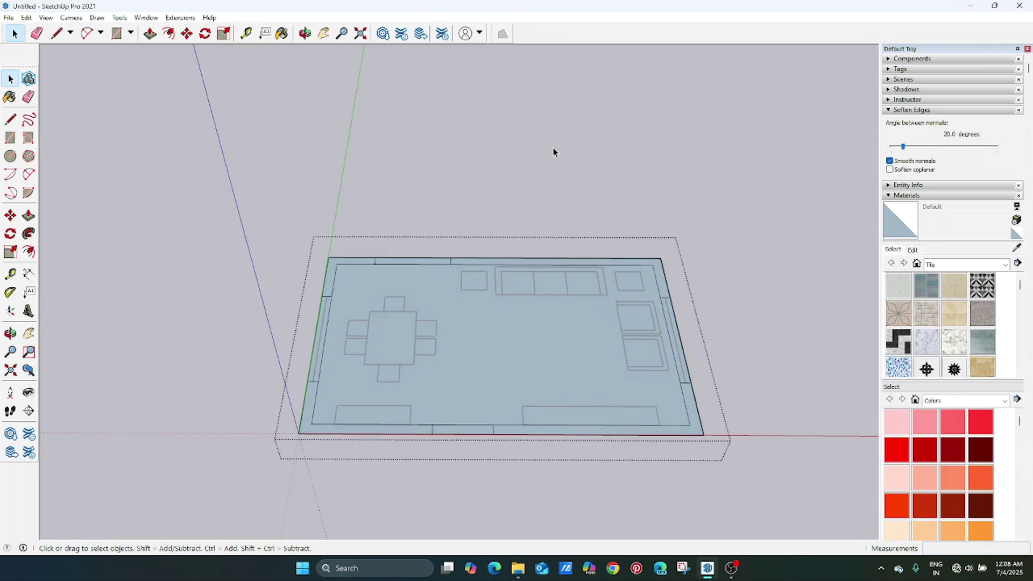
{"action": "middle_click_drag", "start_coordinate": [546, 318], "coordinate": [548, 384]}
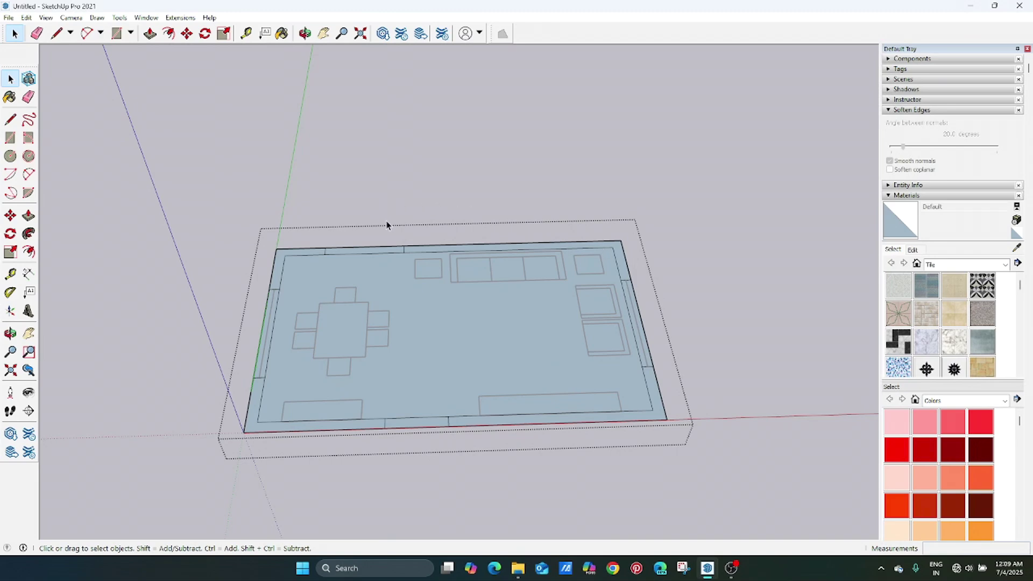
- Push/Pull the L-shaped wall face at the corner behind the sofa and armchairs up to a height of 10'
{"action": "key", "text": "p"}
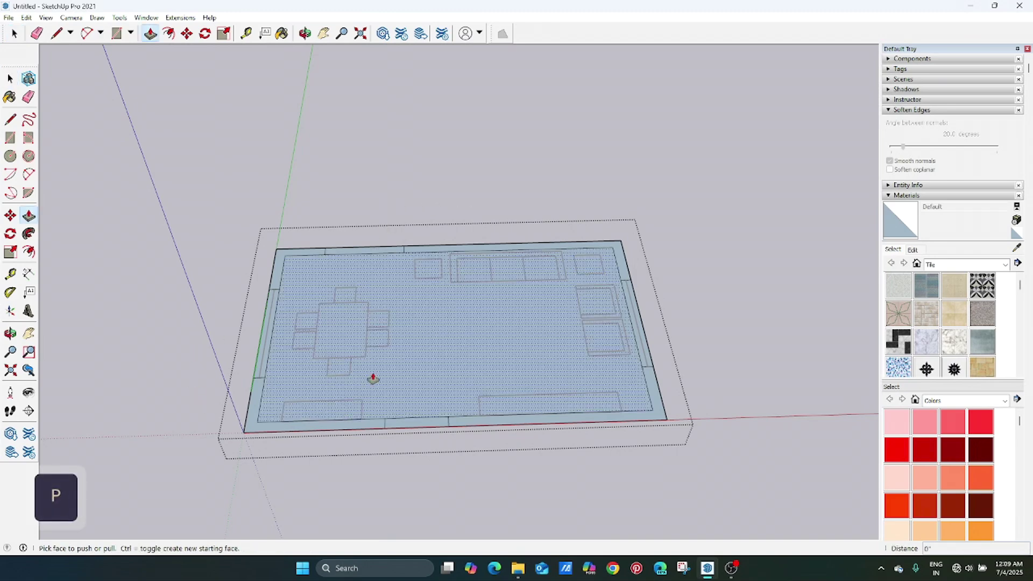
{"action": "key", "text": "space"}
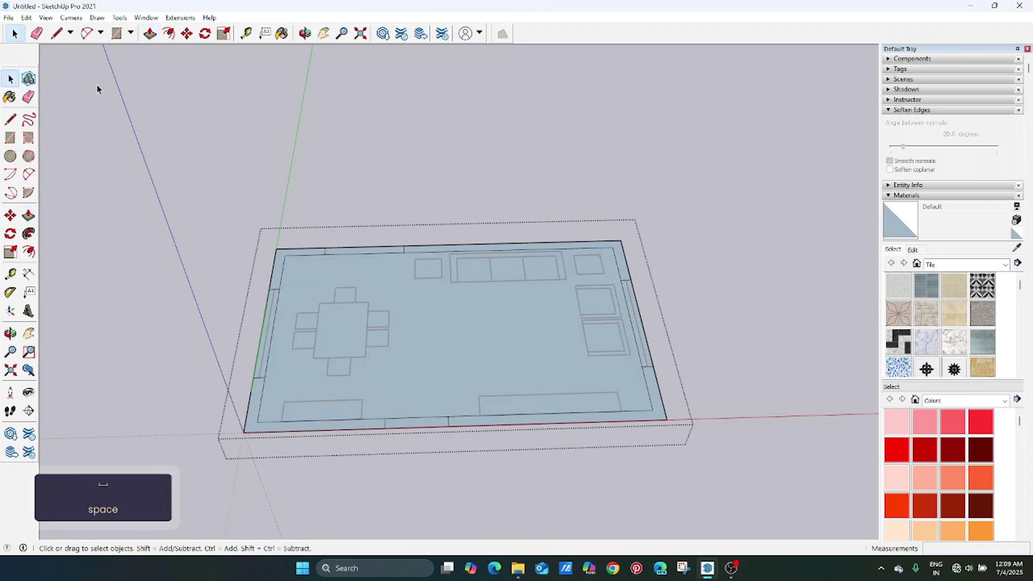
{"action": "left_click", "coordinate": [150, 34]}
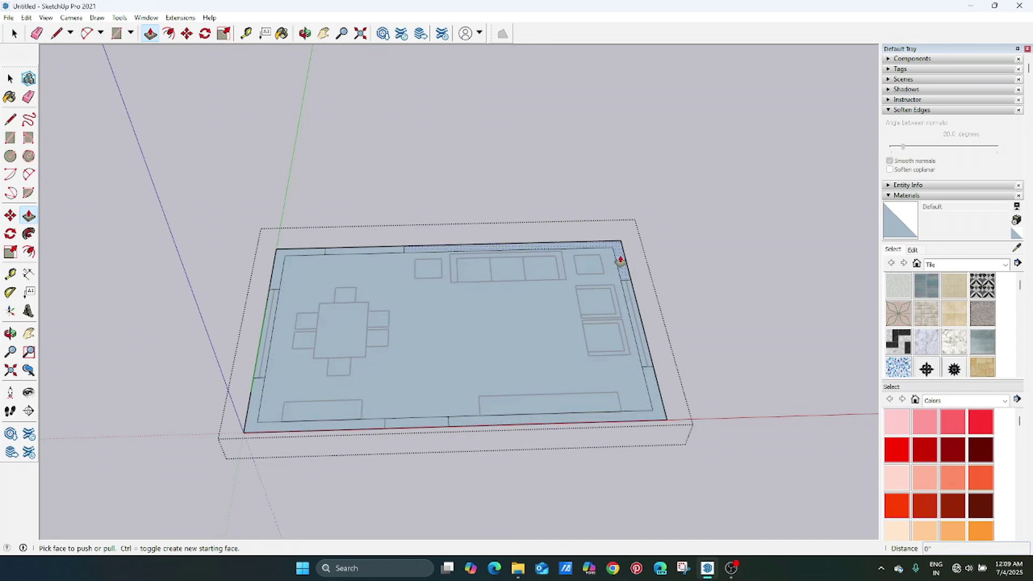
{"action": "left_click_drag", "start_coordinate": [620, 260], "coordinate": [631, 200]}
{"action": "middle_click_drag", "start_coordinate": [630, 200], "coordinate": [341, 138]}
{"action": "left_click_drag", "start_coordinate": [678, 207], "coordinate": [689, 172]}
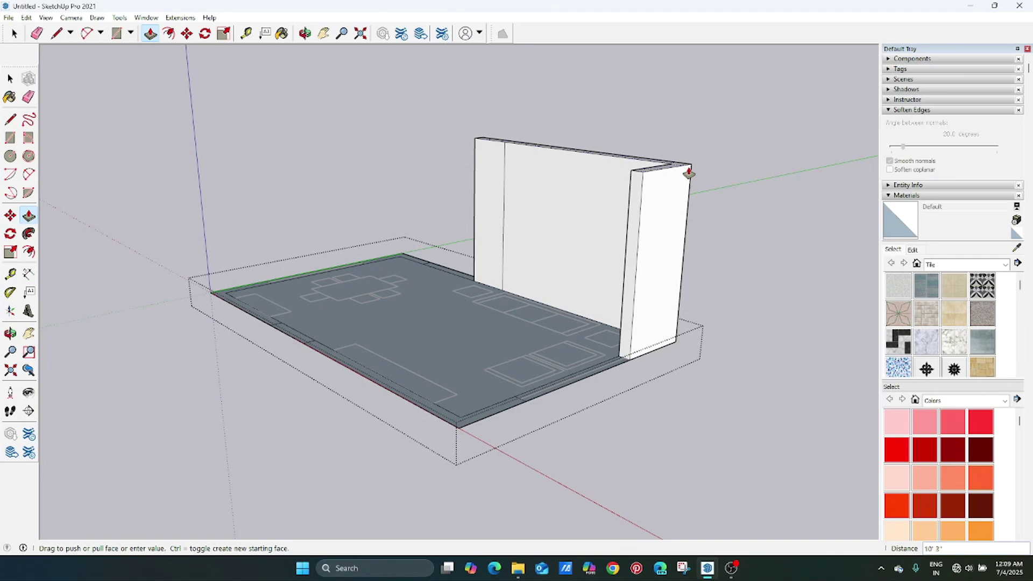
{"action": "left_click_drag", "start_coordinate": [689, 174], "coordinate": [718, 179]}
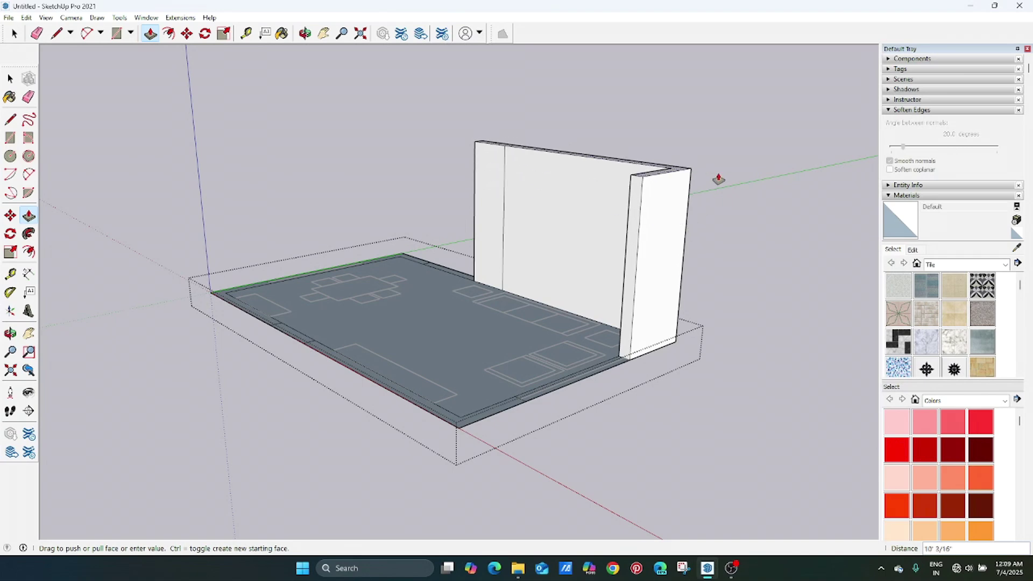
{"action": "type", "text": "10"}
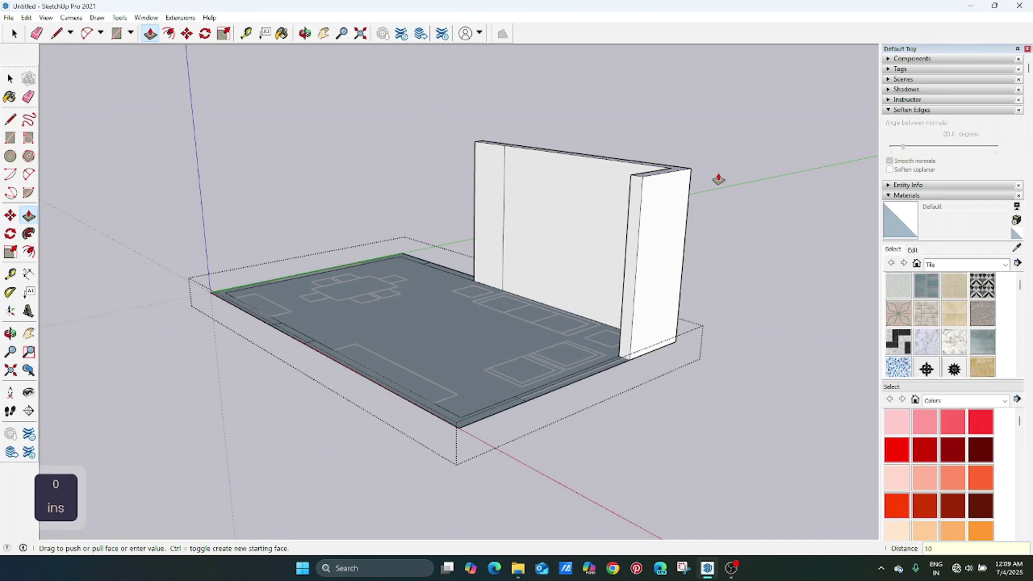
{"action": "type", "text": "'"}
{"action": "key", "text": "Return"}
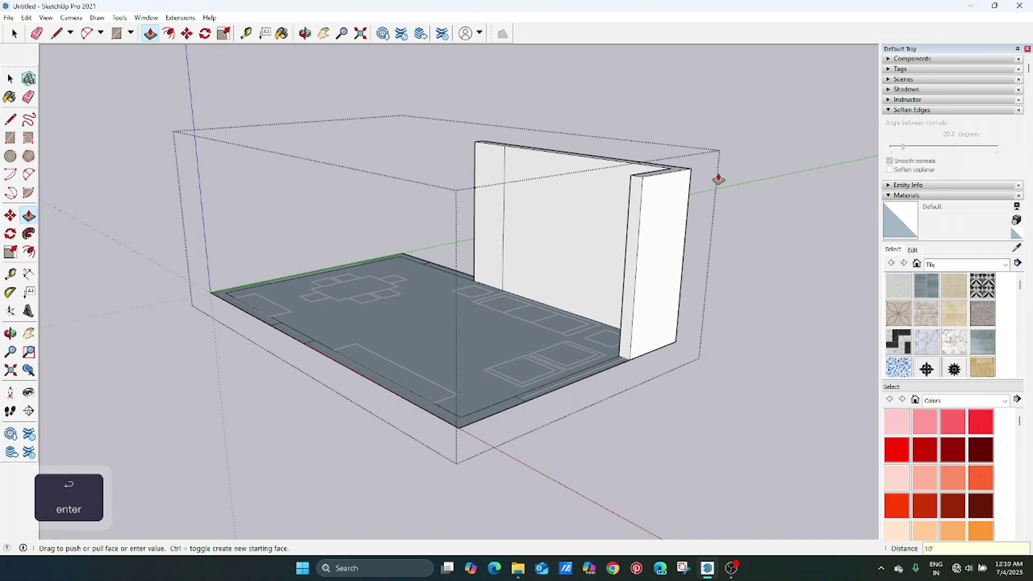
- Extrude the remaining three corner wall faces by the same 10' height, leaving the door and window openings flat
{"action": "mouse_move", "coordinate": [699, 170]}
{"action": "middle_mouse_down"}
{"action": "mouse_move", "coordinate": [690, 259]}
{"action": "mouse_move", "coordinate": [786, 171]}
{"action": "mouse_move", "coordinate": [564, 215]}
{"action": "mouse_move", "coordinate": [779, 221]}
{"action": "mouse_move", "coordinate": [528, 268]}
{"action": "mouse_move", "coordinate": [558, 386]}
{"action": "mouse_move", "coordinate": [869, 416]}
{"action": "mouse_move", "coordinate": [710, 387]}
{"action": "middle_mouse_up"}
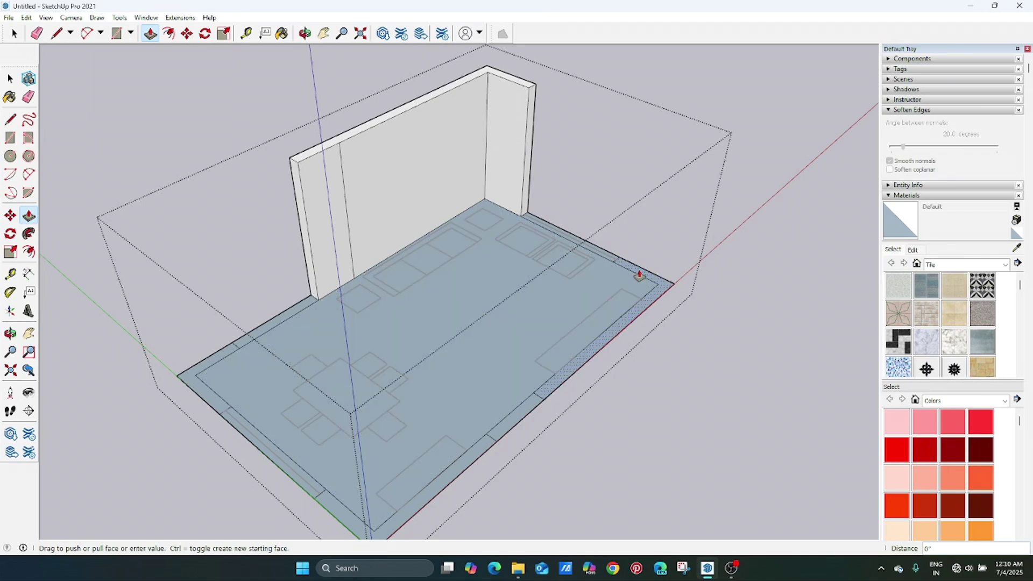
{"action": "double_click", "coordinate": [639, 276]}
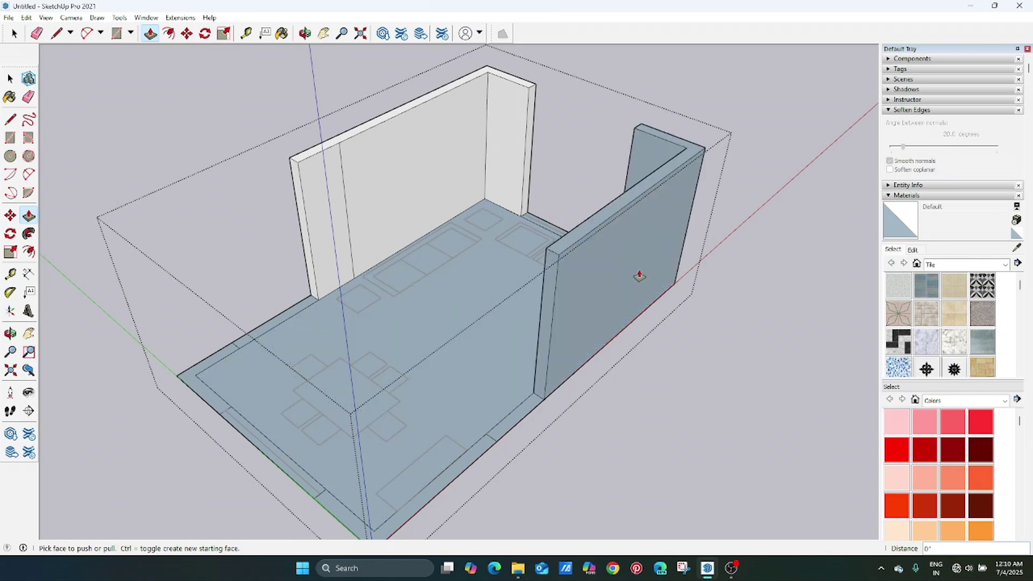
{"action": "double_click", "coordinate": [204, 368]}
{"action": "double_click", "coordinate": [328, 507]}
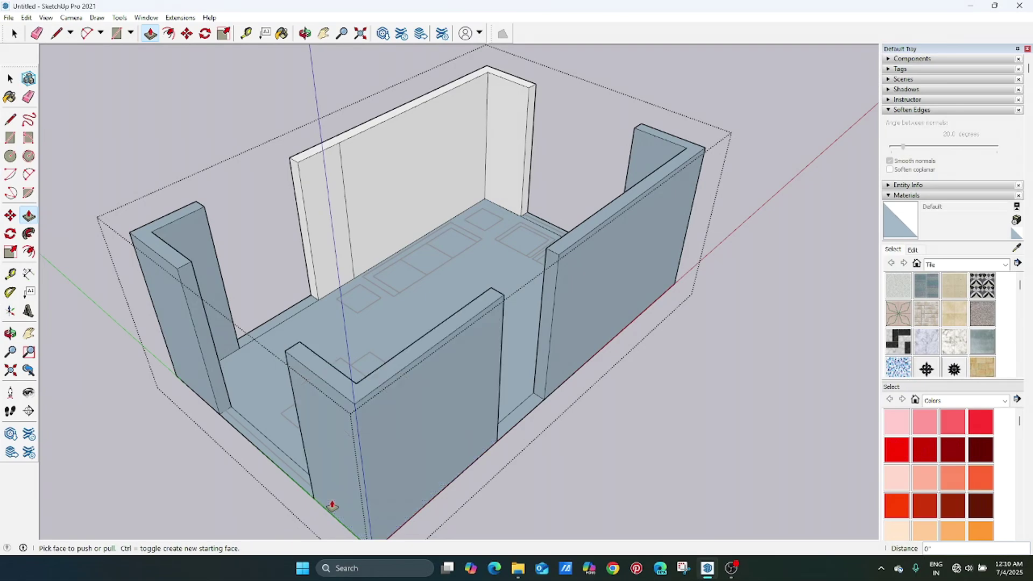
{"action": "middle_click_drag", "start_coordinate": [549, 314], "coordinate": [344, 237]}
{"action": "left_click_drag", "start_coordinate": [344, 237], "coordinate": [659, 175]}
{"action": "key", "text": "space"}
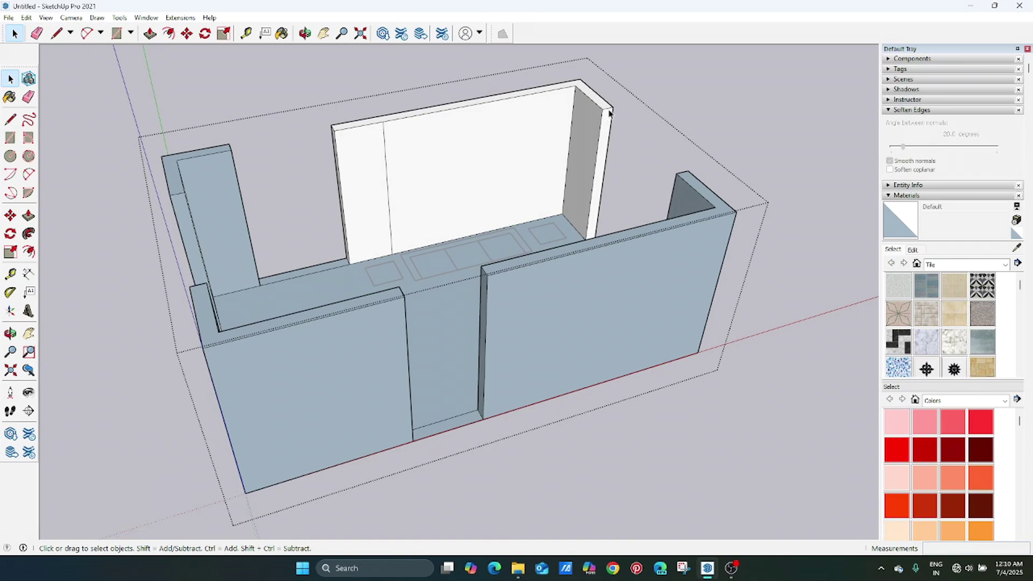
- Copy the base edges of the wall ends at the two side window openings 1' straight up the wall ends
{"action": "middle_click_drag", "start_coordinate": [466, 184], "coordinate": [346, 284]}
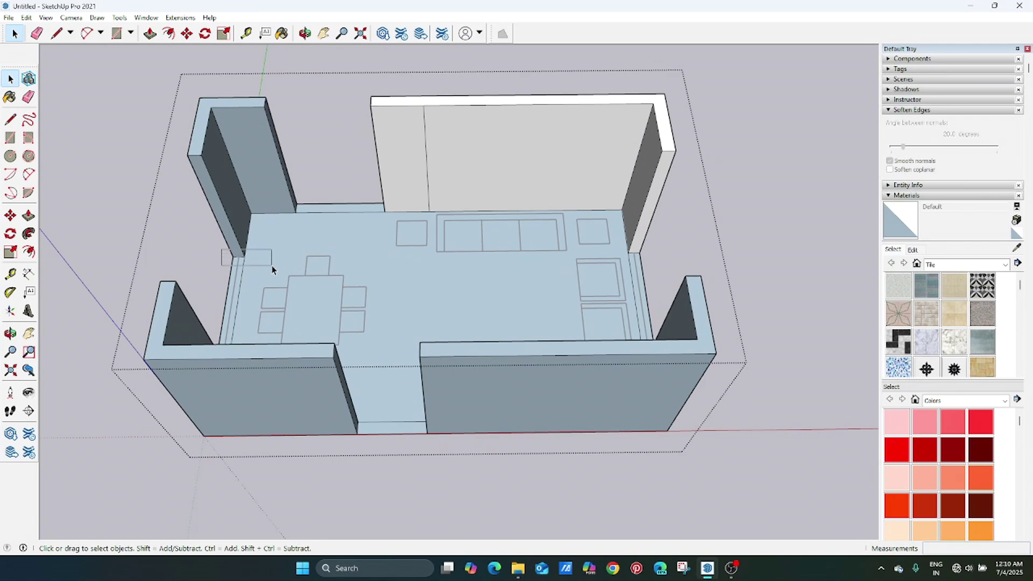
{"action": "left_click_drag", "start_coordinate": [272, 268], "coordinate": [272, 268]}
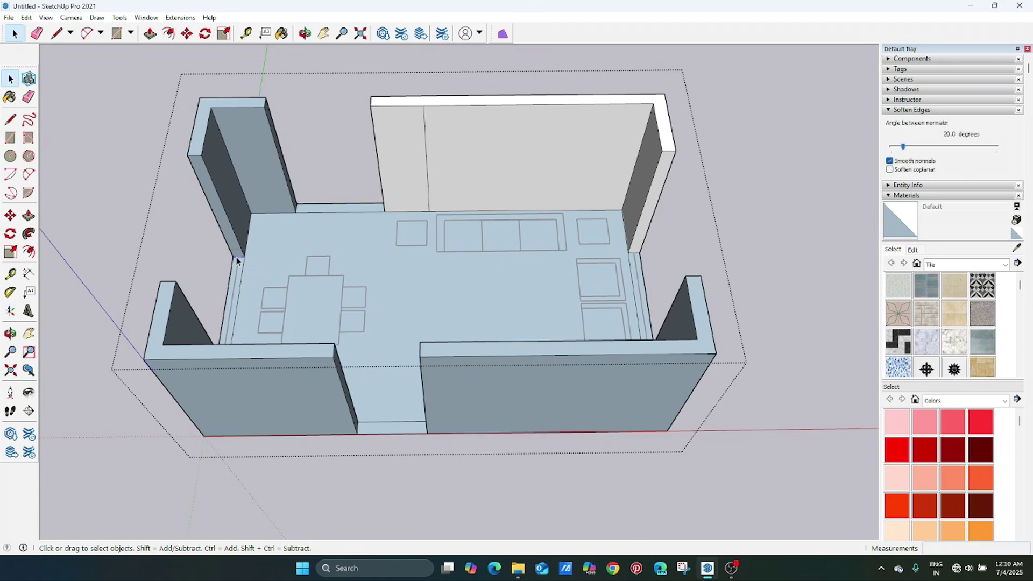
{"action": "key", "text": "ctrl"}
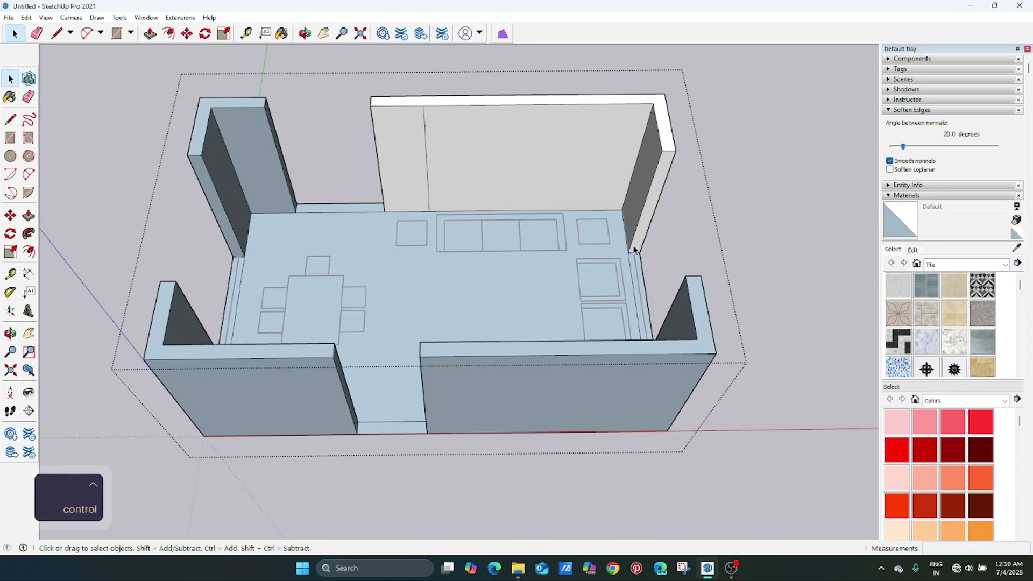
{"action": "scroll", "coordinate": [635, 252], "scroll_direction": "up", "scroll_amount": 5}
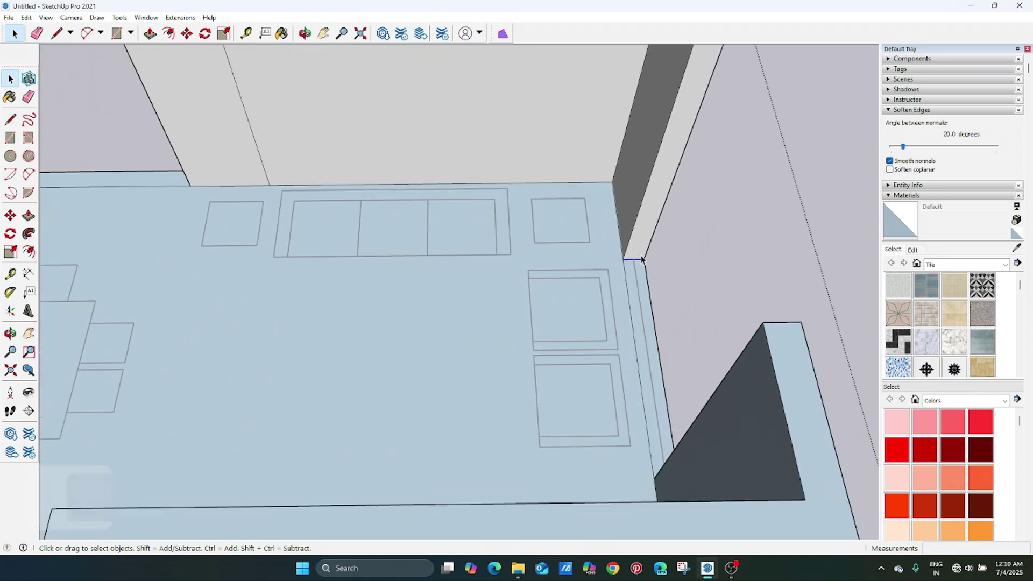
{"action": "key", "text": "m"}
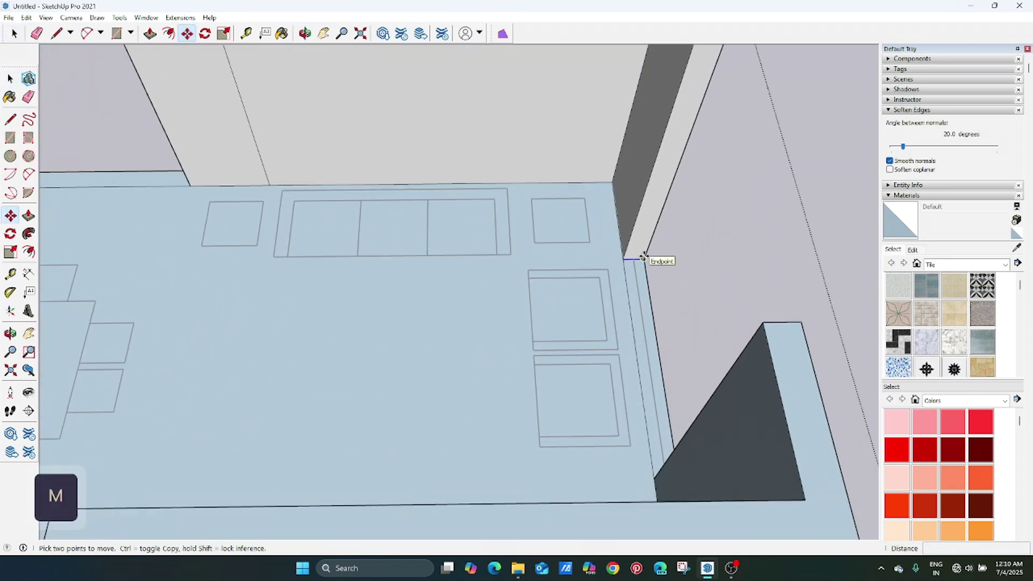
{"action": "key", "text": "ctrl"}
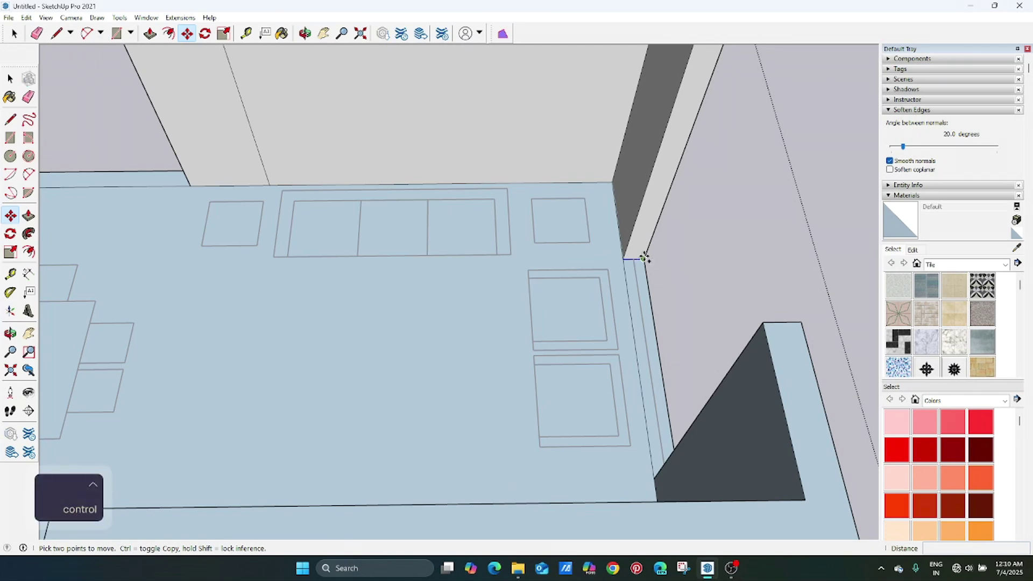
{"action": "left_click", "coordinate": [644, 259]}
{"action": "scroll", "coordinate": [663, 211], "scroll_direction": "down", "scroll_amount": 3}
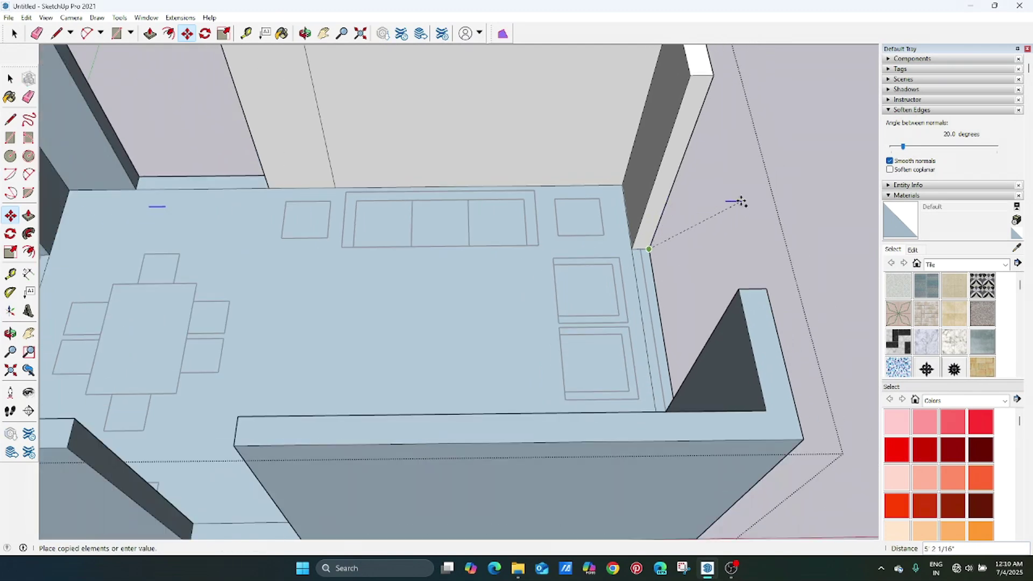
{"action": "scroll", "coordinate": [672, 178], "scroll_direction": "down", "scroll_amount": 2}
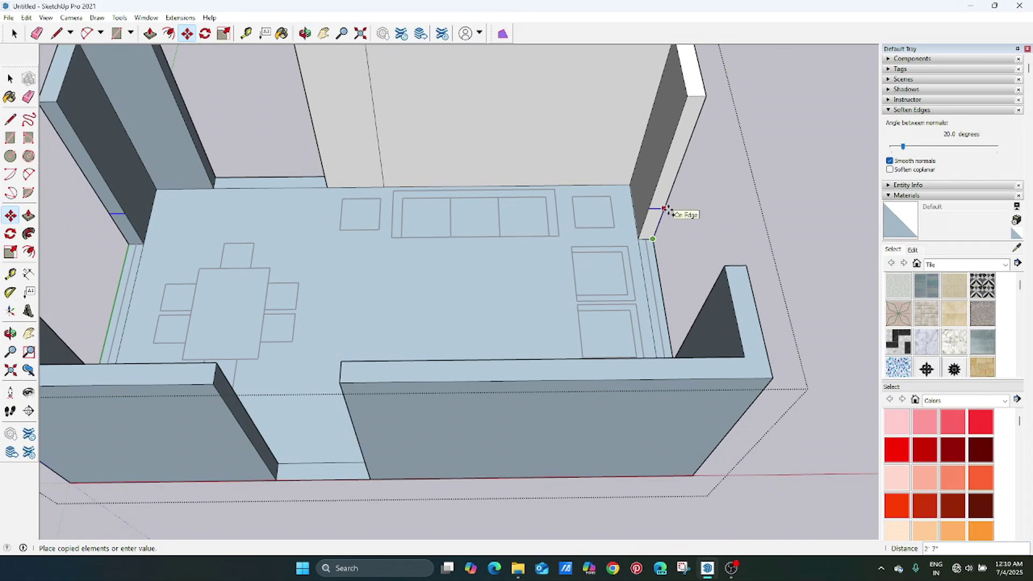
{"action": "key", "text": "shift"}
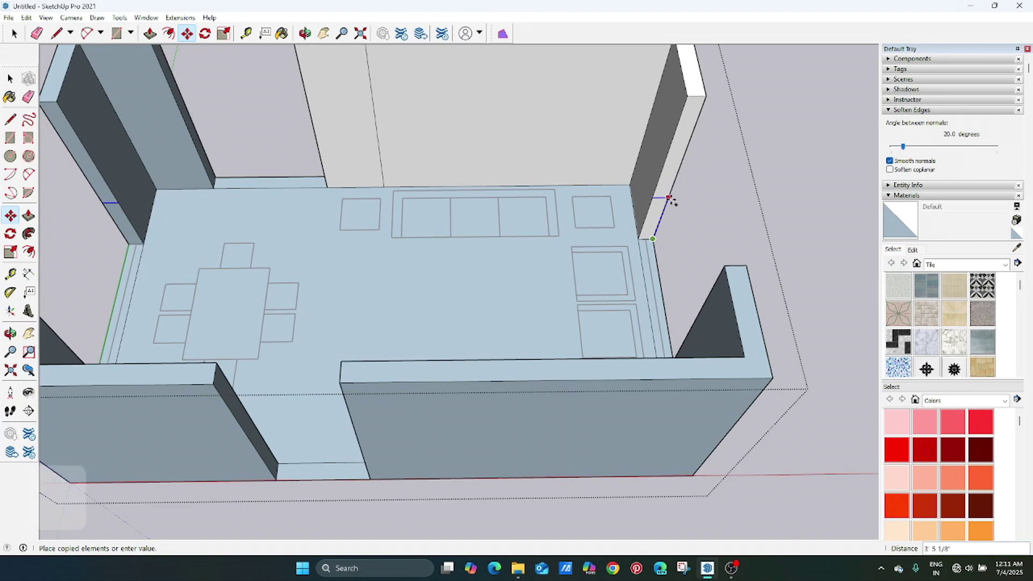
{"action": "key", "text": "Up"}
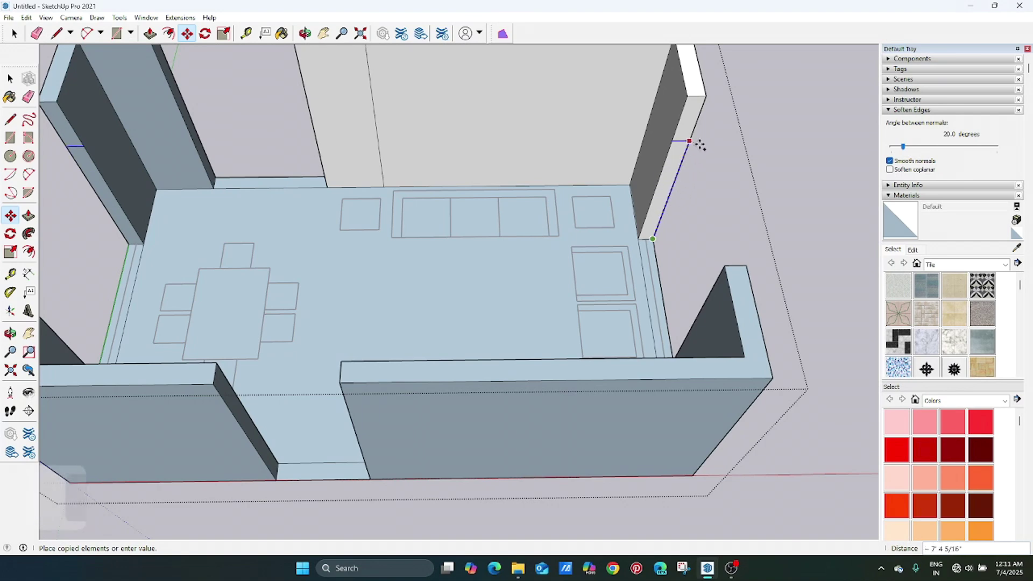
{"action": "key", "text": "Right"}
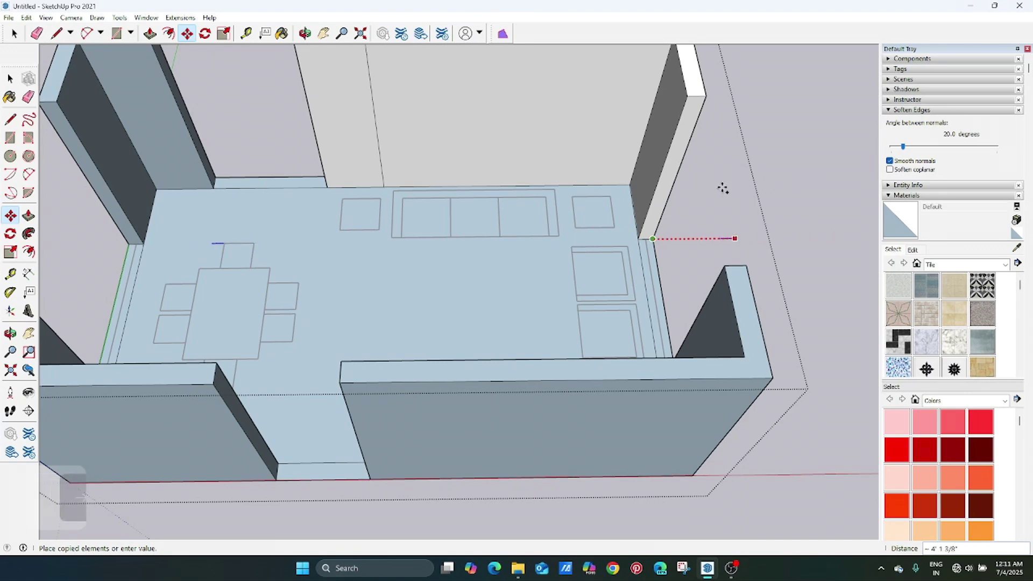
{"action": "key", "text": "Left"}
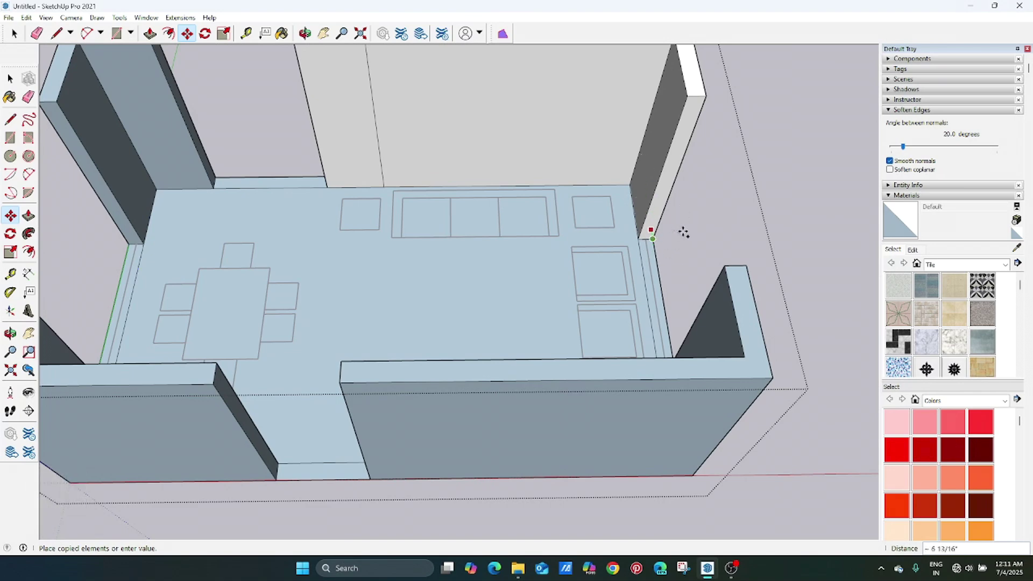
{"action": "key", "text": "Up"}
{"action": "type", "text": "1"}
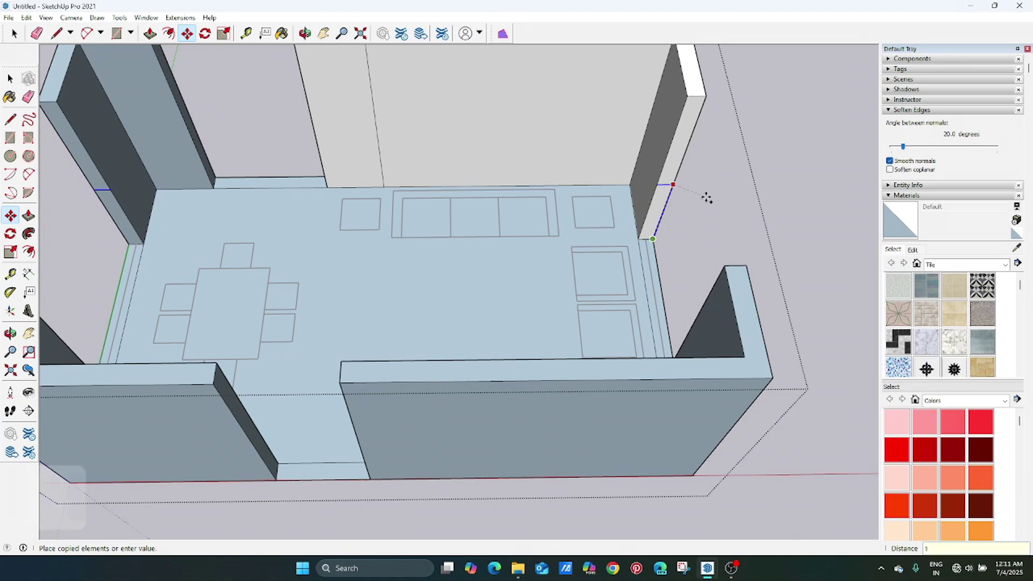
{"action": "key", "text": "Return"}
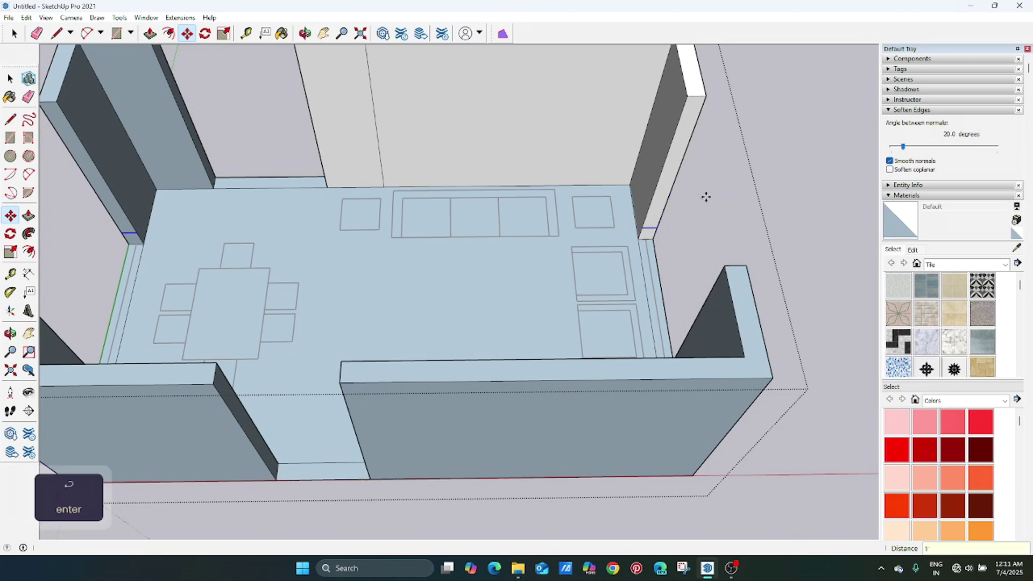
- Copy the top edges of one wall end at each door and window opening 2' straight down
{"action": "middle_click_drag", "start_coordinate": [512, 212], "coordinate": [337, 73]}
{"action": "key", "text": "space"}
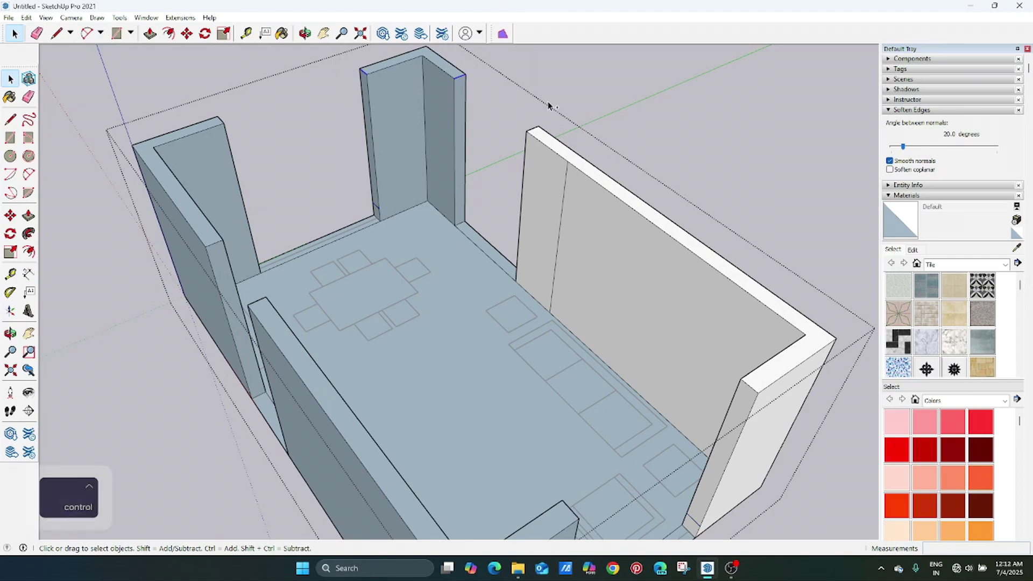
{"action": "scroll", "coordinate": [549, 104], "scroll_direction": "down", "scroll_amount": 2, "text": "ctrl"}
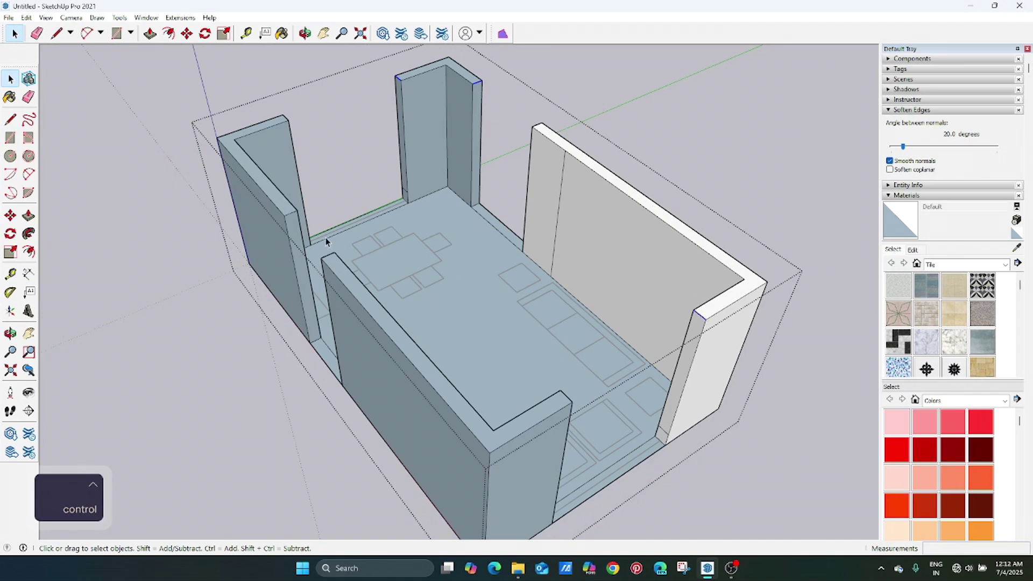
{"action": "left_click", "coordinate": [292, 217], "text": "ctrl"}
{"action": "scroll", "coordinate": [278, 212], "scroll_direction": "up", "scroll_amount": 5}
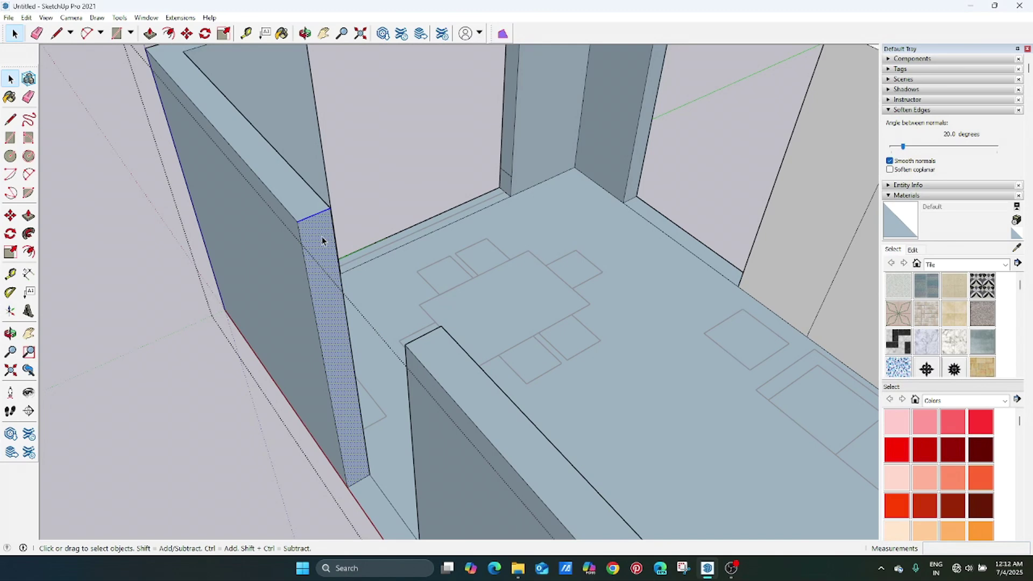
{"action": "key", "text": "shift"}
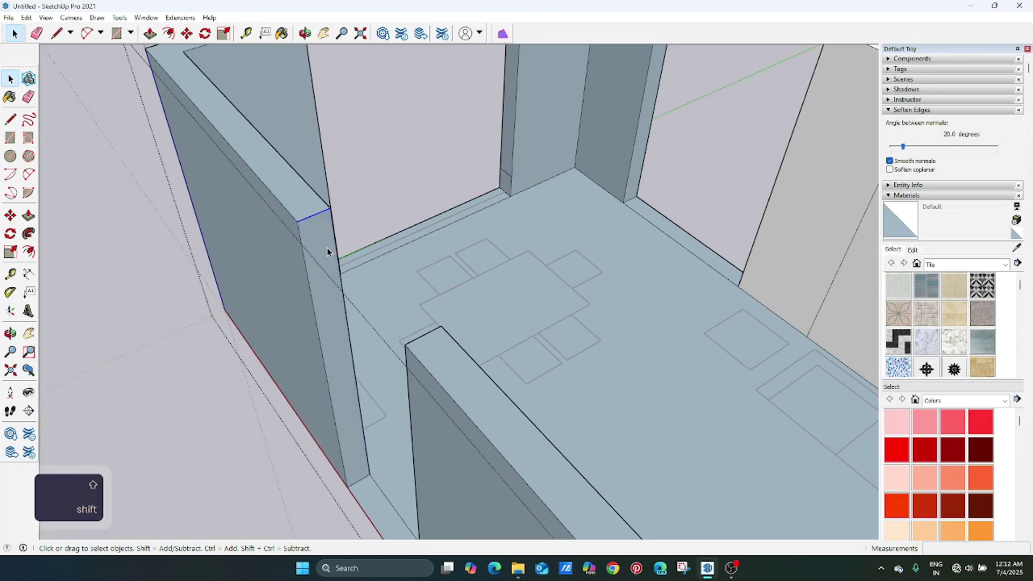
{"action": "middle_click_drag", "start_coordinate": [327, 247], "coordinate": [391, 235]}
{"action": "scroll", "coordinate": [391, 235], "scroll_direction": "down", "scroll_amount": 6}
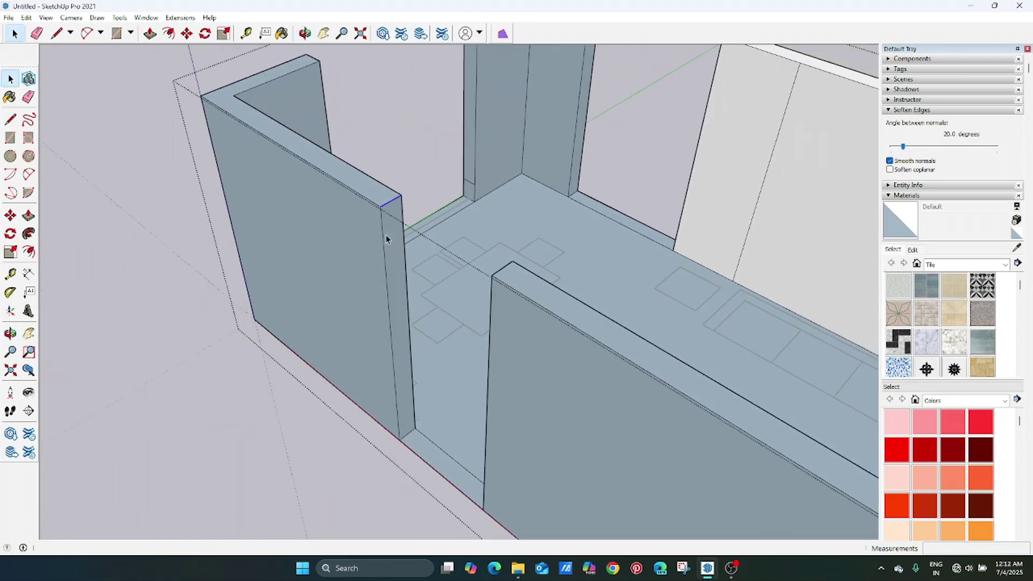
{"action": "key", "text": "m"}
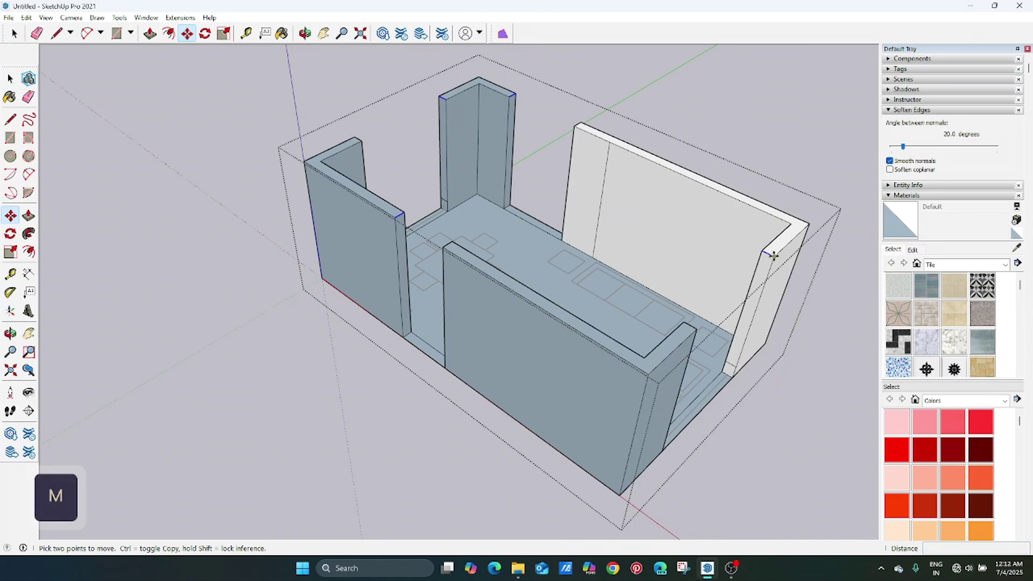
{"action": "key", "text": "ctrl"}
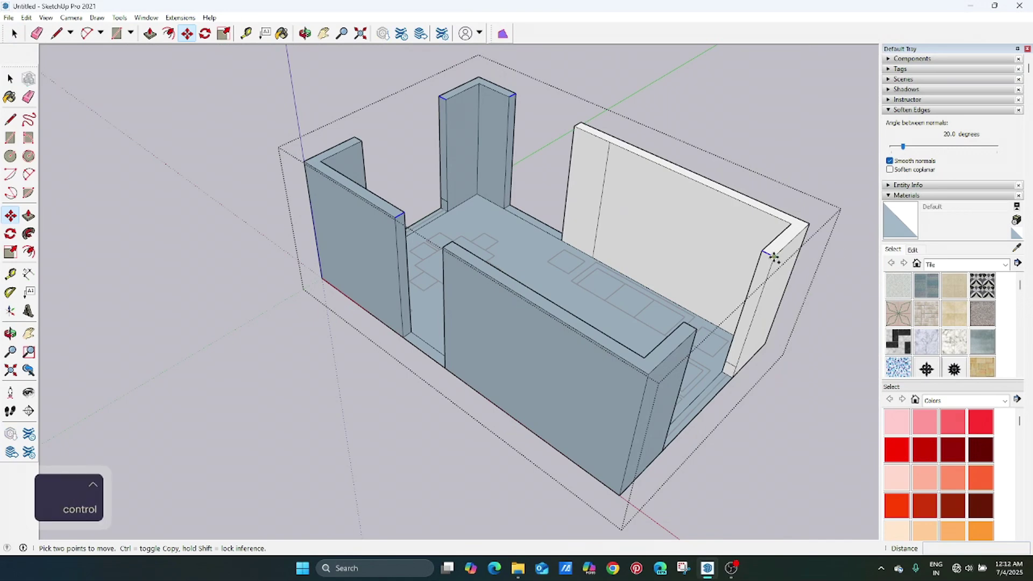
{"action": "left_click", "coordinate": [774, 258]}
{"action": "key", "text": "Up"}
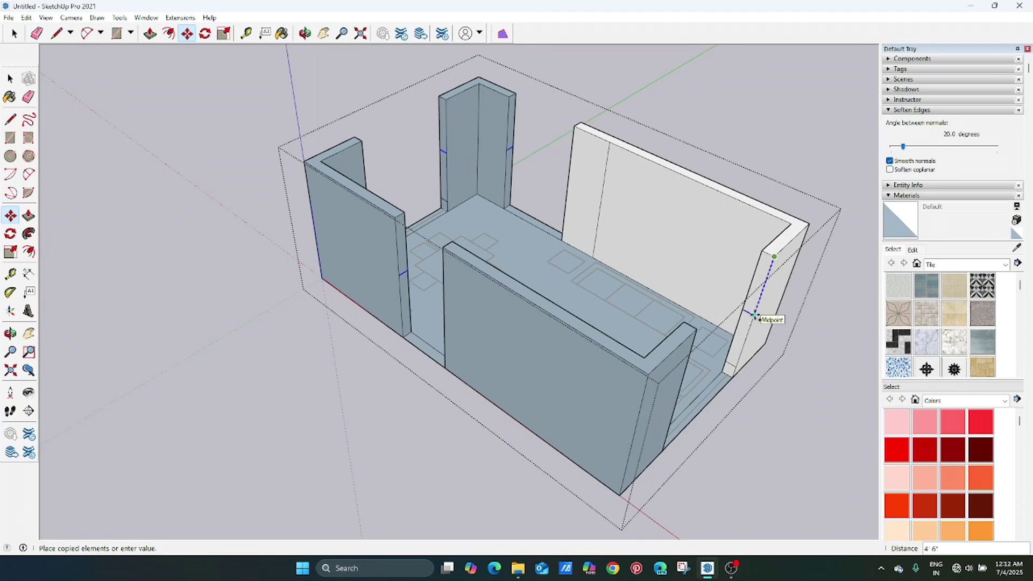
{"action": "type", "text": "2'"}
{"action": "key", "text": "Return"}
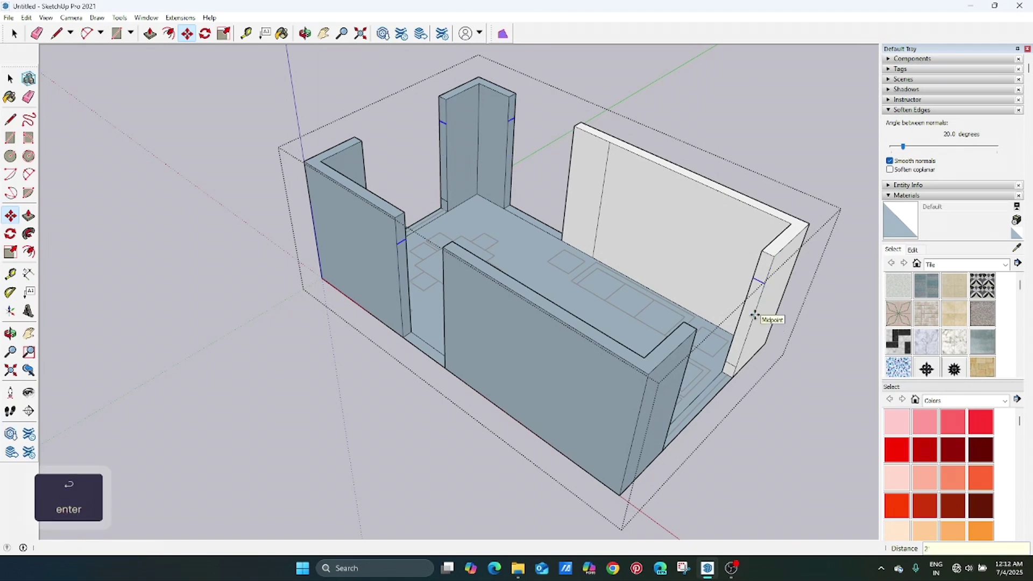
- Push/Pull the wall-end faces to form a lintel and sill across the window behind the armchairs and a lintel over the front door
{"action": "middle_click_drag", "start_coordinate": [397, 230], "coordinate": [516, 203]}
{"action": "key", "text": "space"}
{"action": "middle_click_drag", "start_coordinate": [518, 253], "coordinate": [690, 290]}
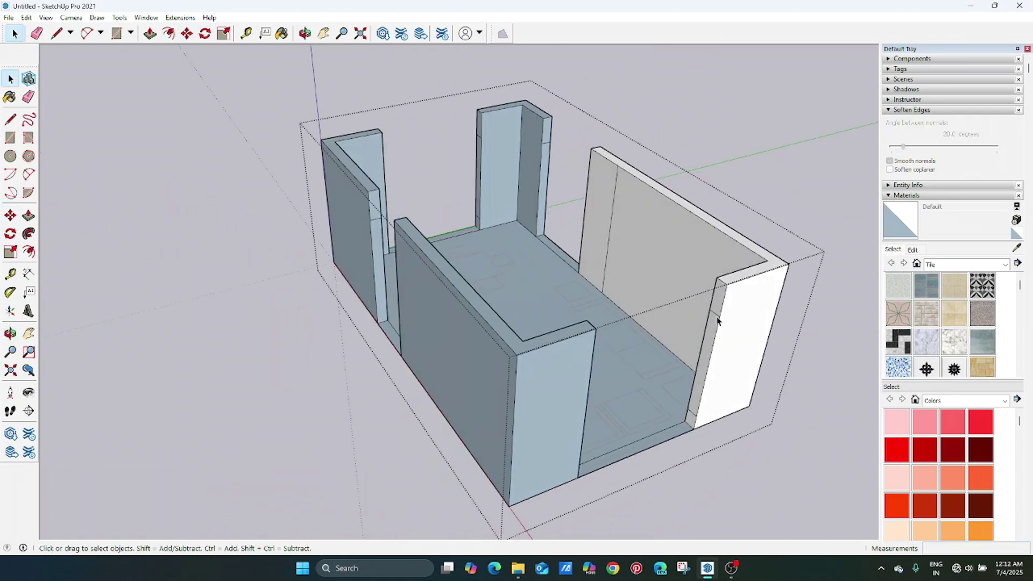
{"action": "key", "text": "p"}
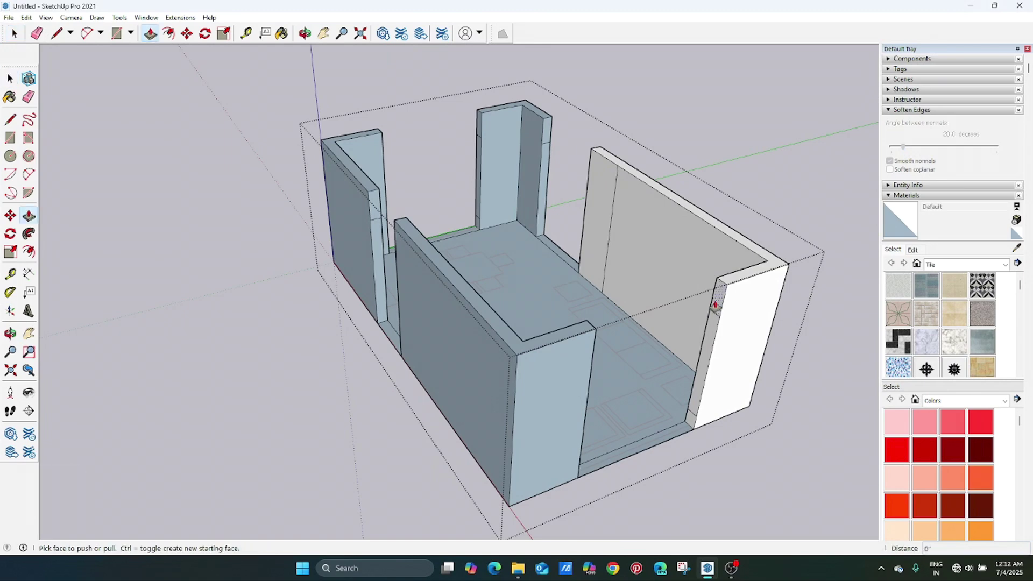
{"action": "left_click_drag", "start_coordinate": [714, 311], "coordinate": [589, 329]}
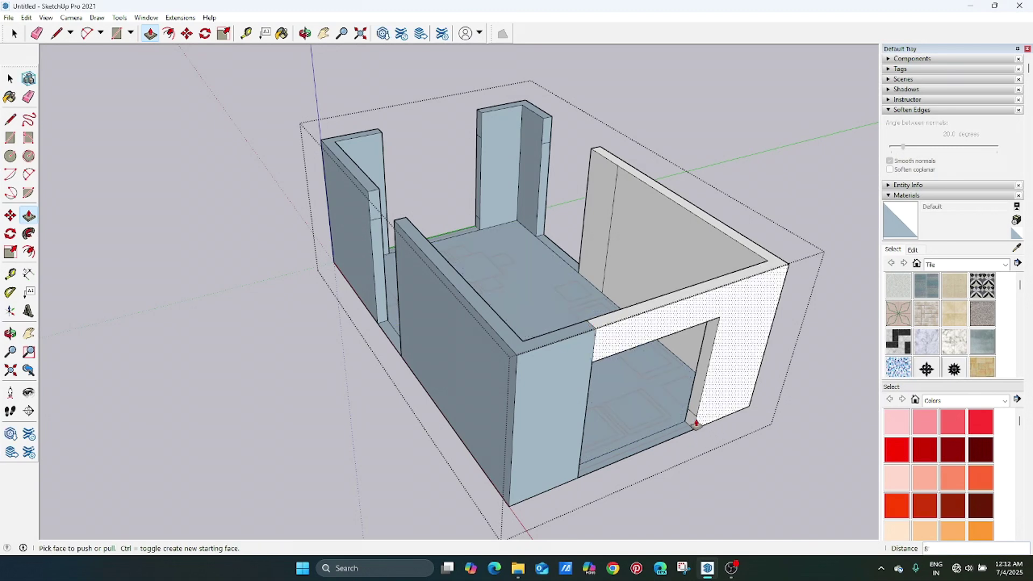
{"action": "left_click_drag", "start_coordinate": [694, 422], "coordinate": [593, 356]}
{"action": "scroll", "coordinate": [381, 221], "scroll_direction": "up", "scroll_amount": 2}
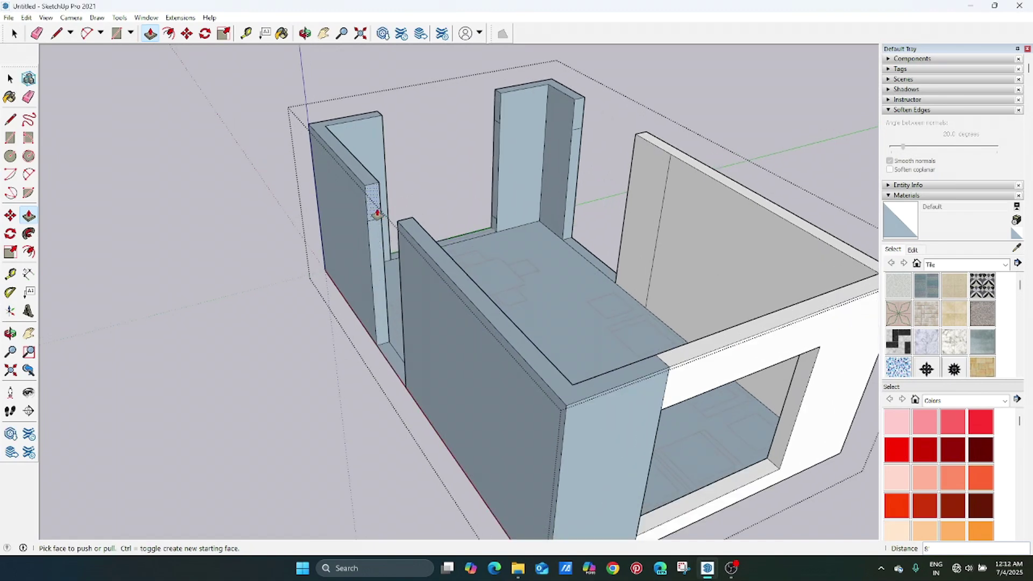
{"action": "left_click_drag", "start_coordinate": [377, 214], "coordinate": [401, 228]}
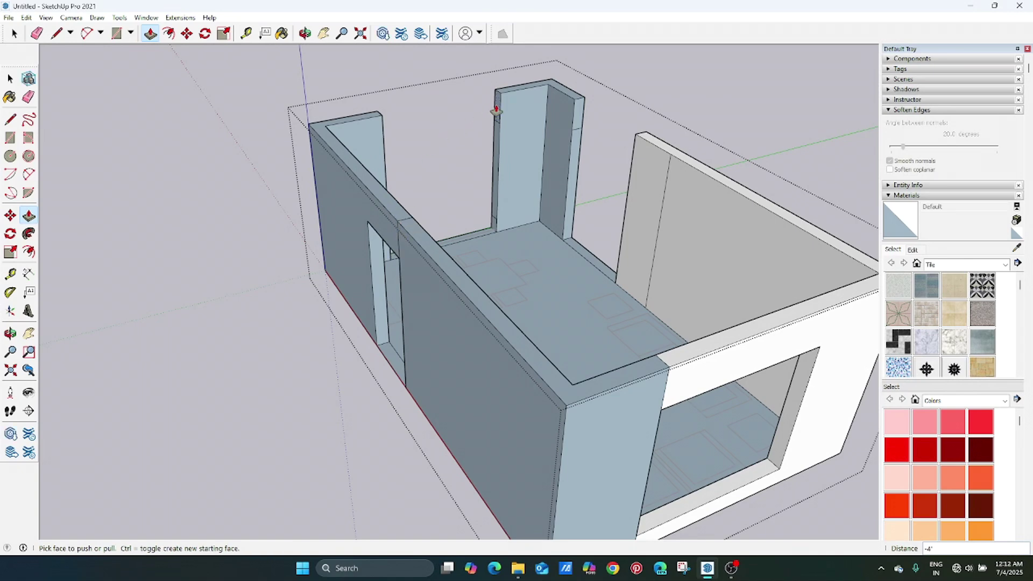
- Push/Pull the wall-end faces to form a lintel and sill at the dining-side window and a lintel over the back-wall opening
{"action": "left_click_drag", "start_coordinate": [496, 110], "coordinate": [468, 173]}
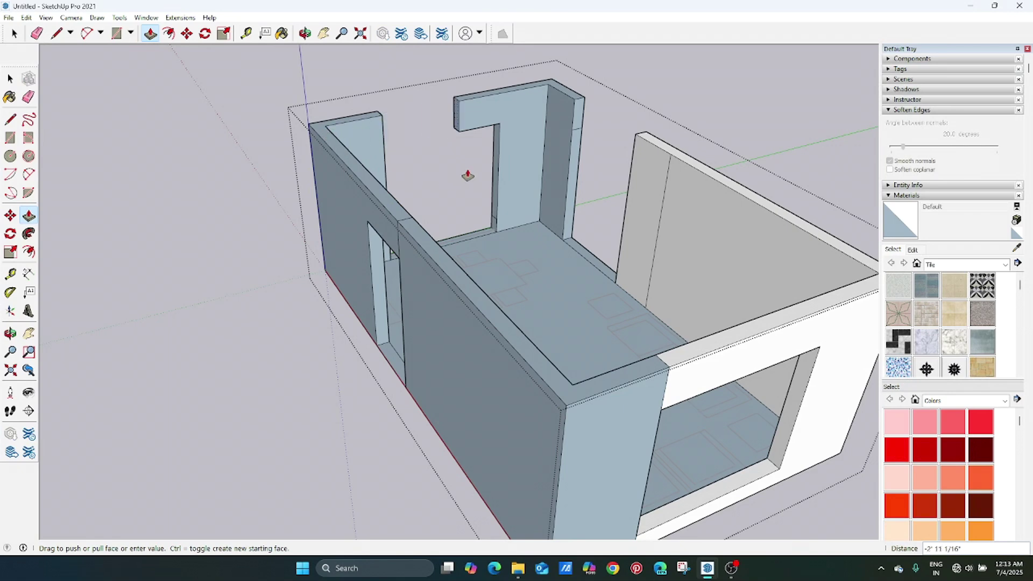
{"action": "middle_click_drag", "start_coordinate": [468, 173], "coordinate": [392, 127]}
{"action": "left_click_drag", "start_coordinate": [393, 127], "coordinate": [431, 103]}
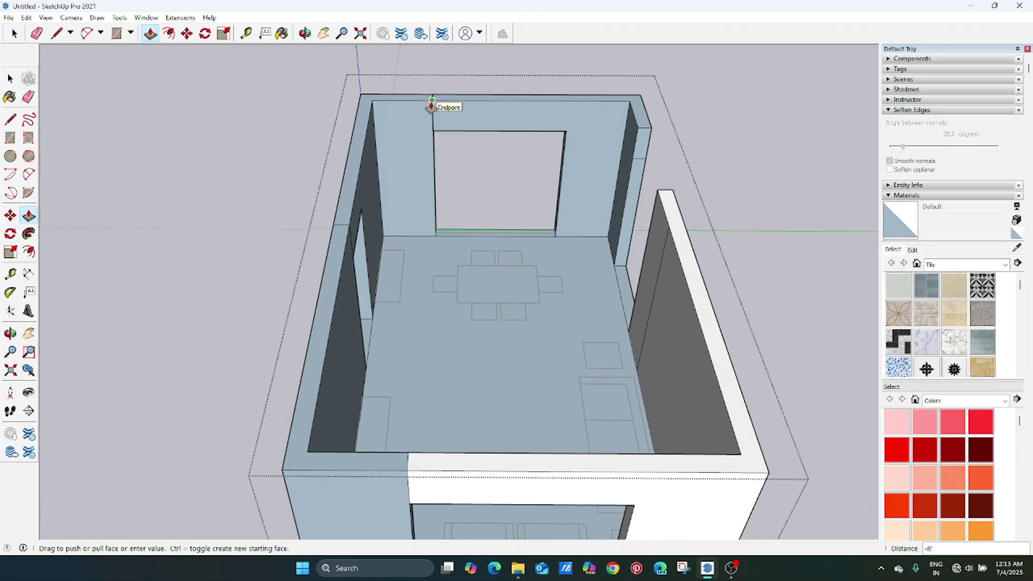
{"action": "left_click_drag", "start_coordinate": [431, 106], "coordinate": [430, 107]}
{"action": "middle_click_drag", "start_coordinate": [555, 161], "coordinate": [513, 191]}
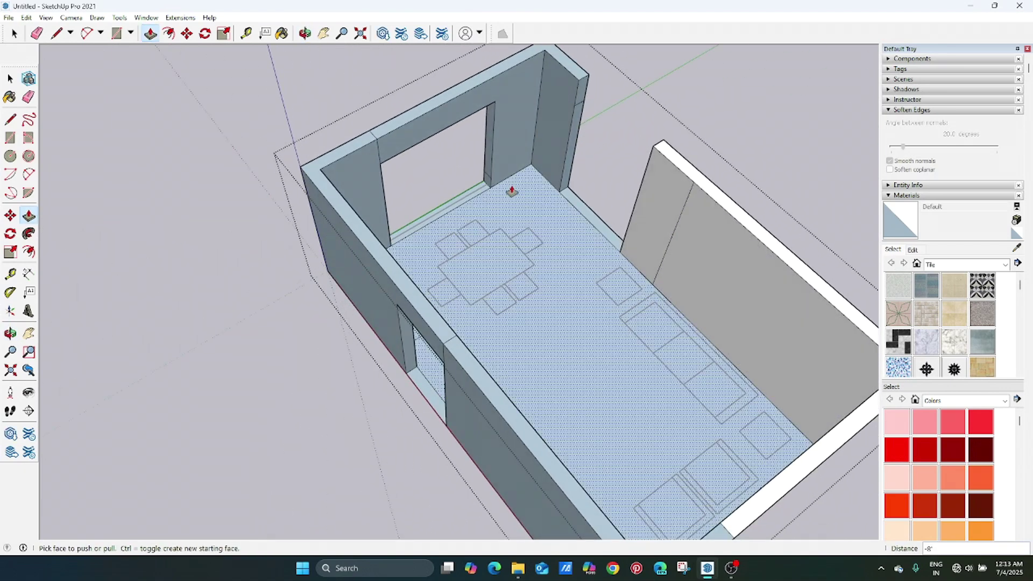
{"action": "left_click_drag", "start_coordinate": [488, 181], "coordinate": [379, 172]}
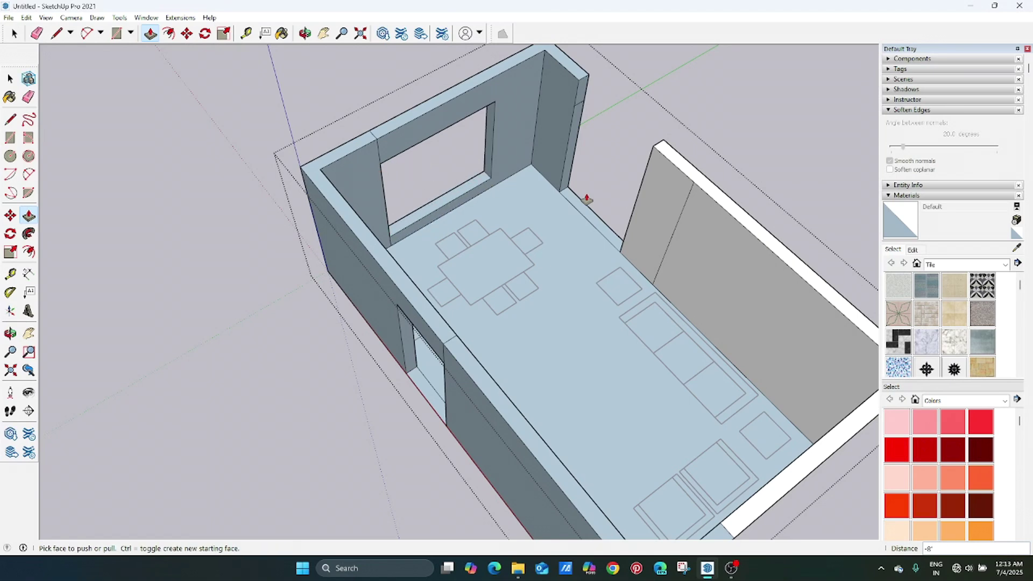
{"action": "left_click_drag", "start_coordinate": [579, 105], "coordinate": [661, 146]}
- Make the living-room floor face a group
{"action": "middle_click_drag", "start_coordinate": [680, 259], "coordinate": [445, 191]}
{"action": "scroll", "coordinate": [575, 205], "scroll_direction": "down", "scroll_amount": 3}
{"action": "middle_click_drag", "start_coordinate": [575, 205], "coordinate": [434, 269]}
{"action": "scroll", "coordinate": [434, 269], "scroll_direction": "up", "scroll_amount": 5}
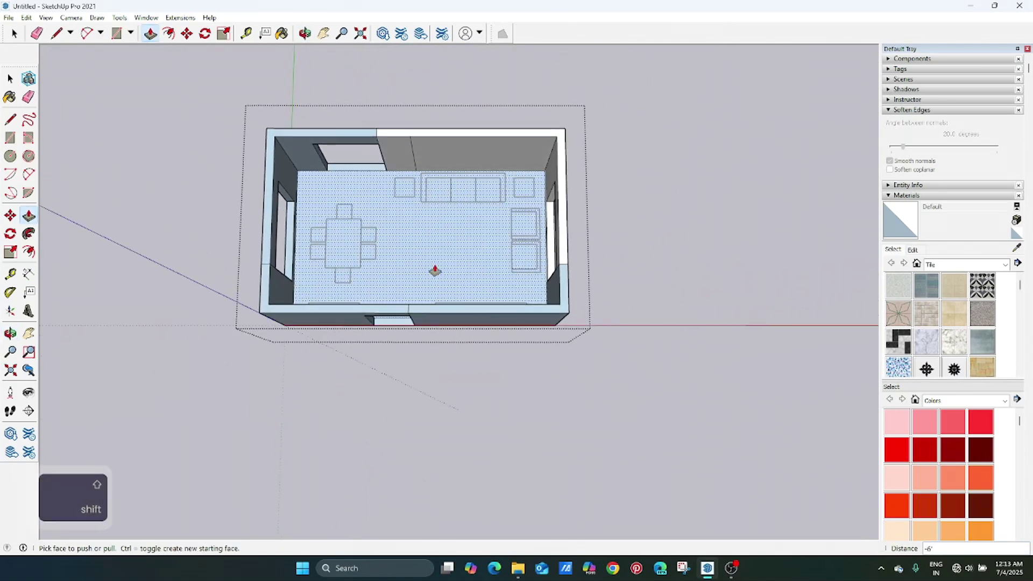
{"action": "key", "text": "space"}
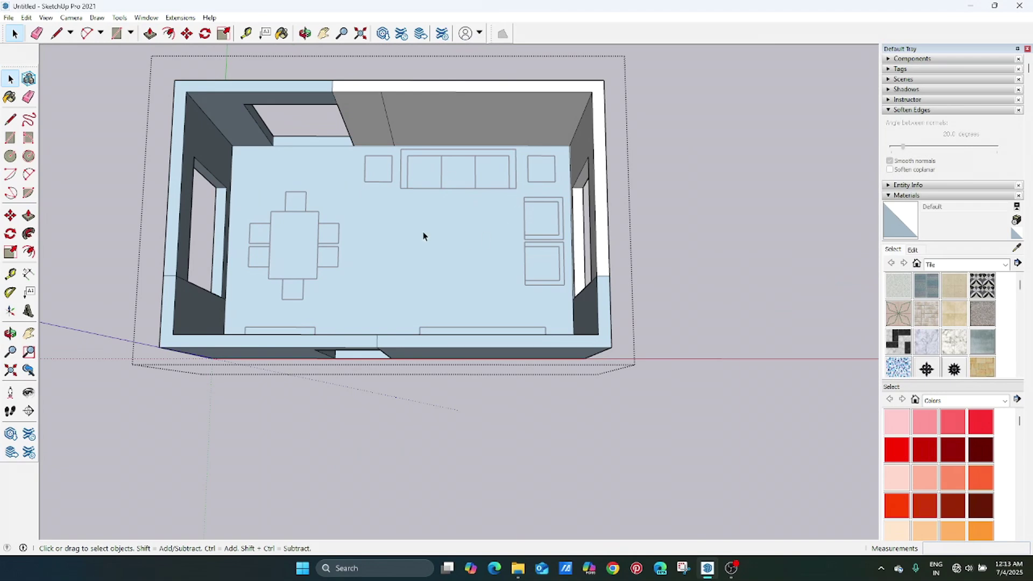
{"action": "left_click", "coordinate": [460, 241]}
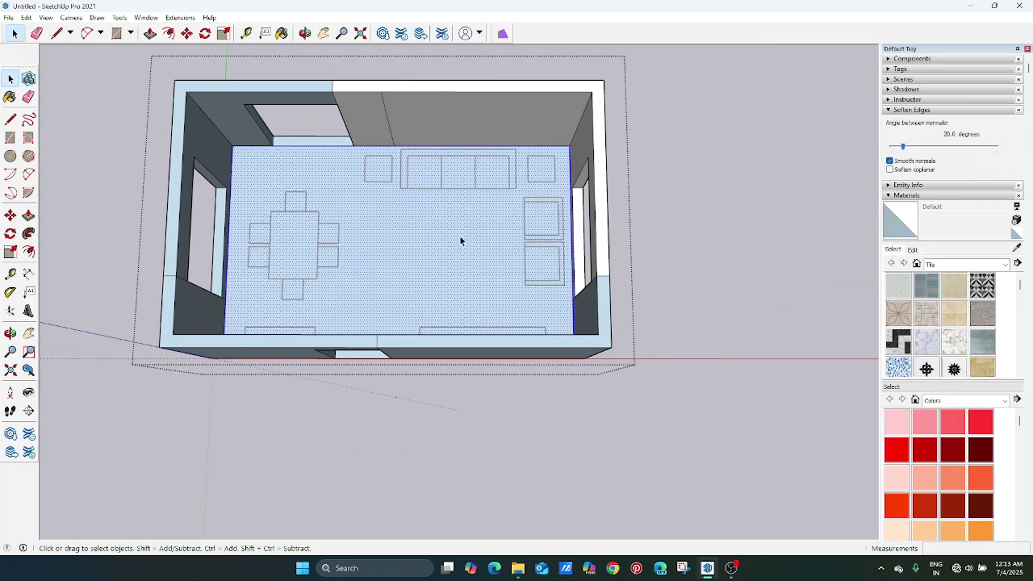
{"action": "key", "text": "g"}
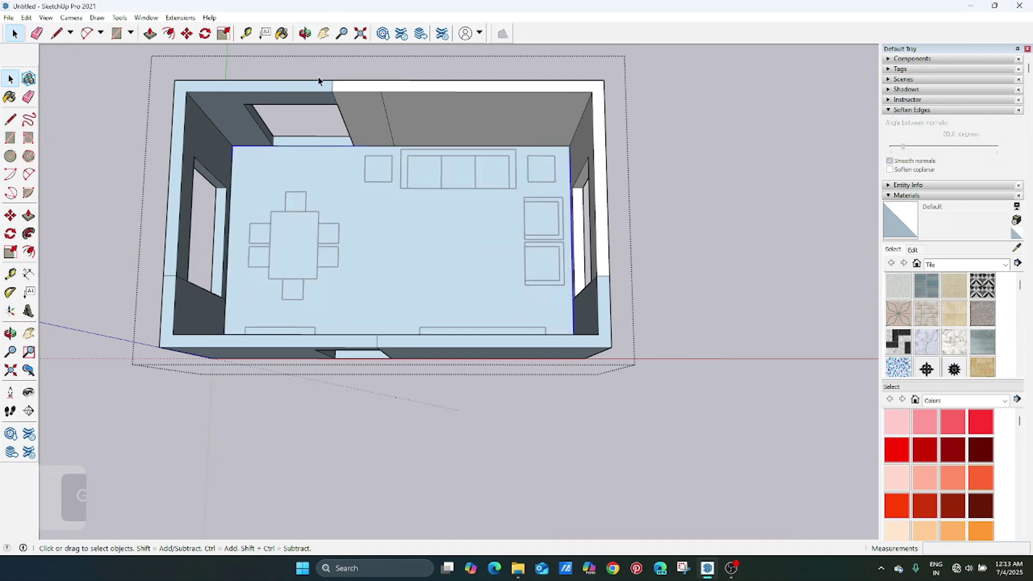
- Select all the connected wall geometry and make it a group separate from the floor
{"action": "left_click", "coordinate": [601, 136]}
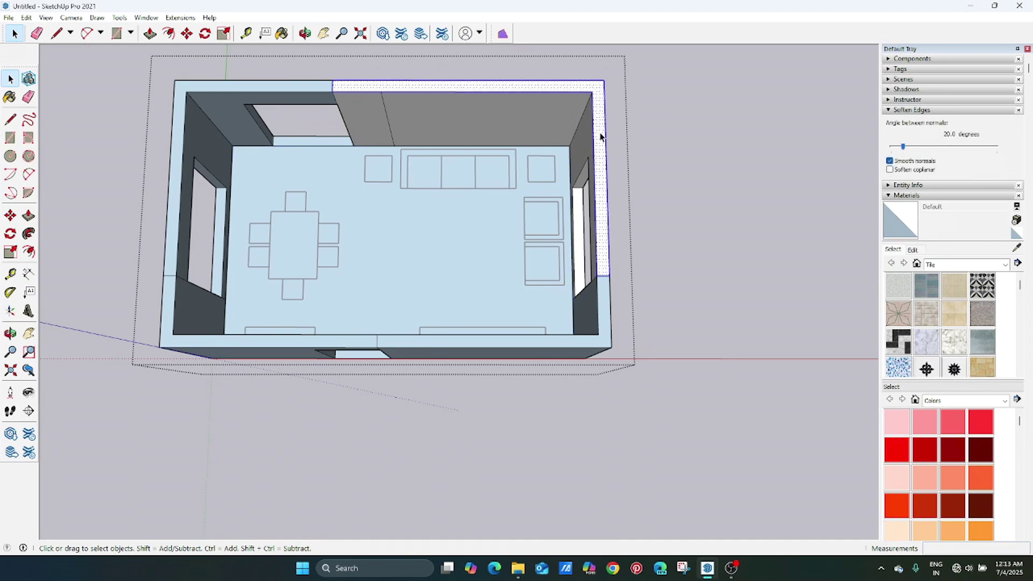
{"action": "triple_click", "coordinate": [600, 137]}
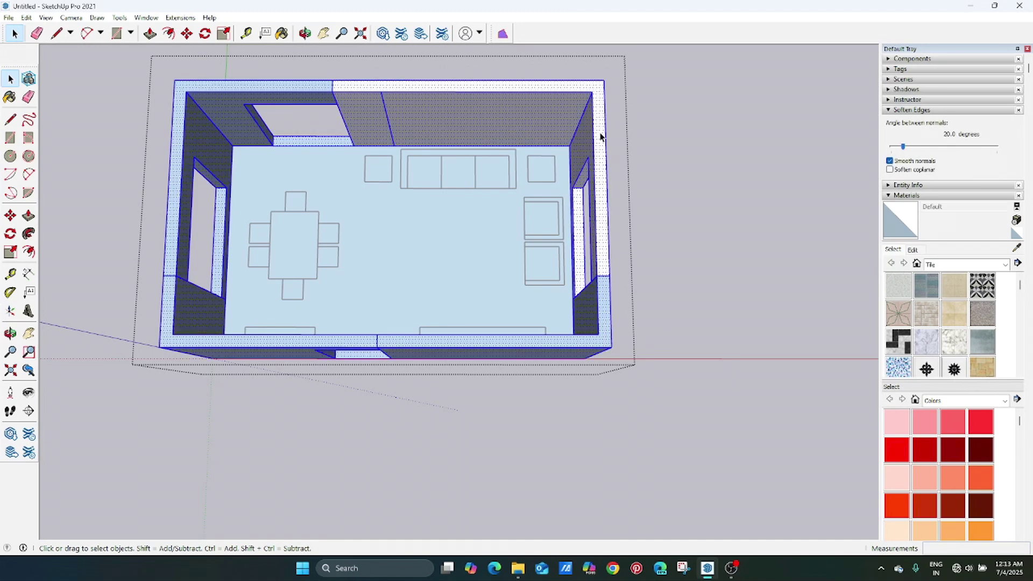
{"action": "key", "text": "g"}
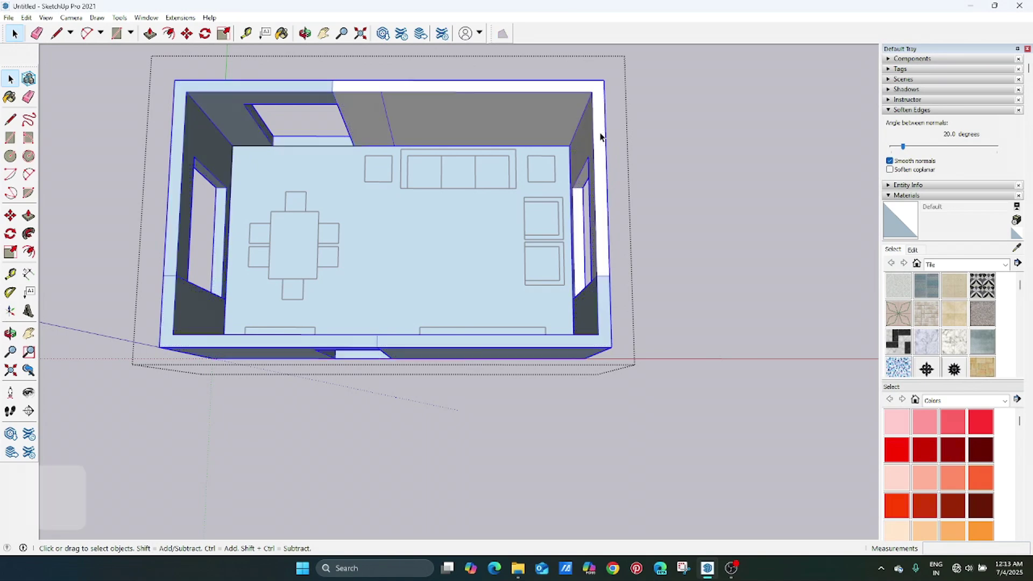
{"action": "scroll", "coordinate": [602, 137], "scroll_direction": "down", "scroll_amount": 3}
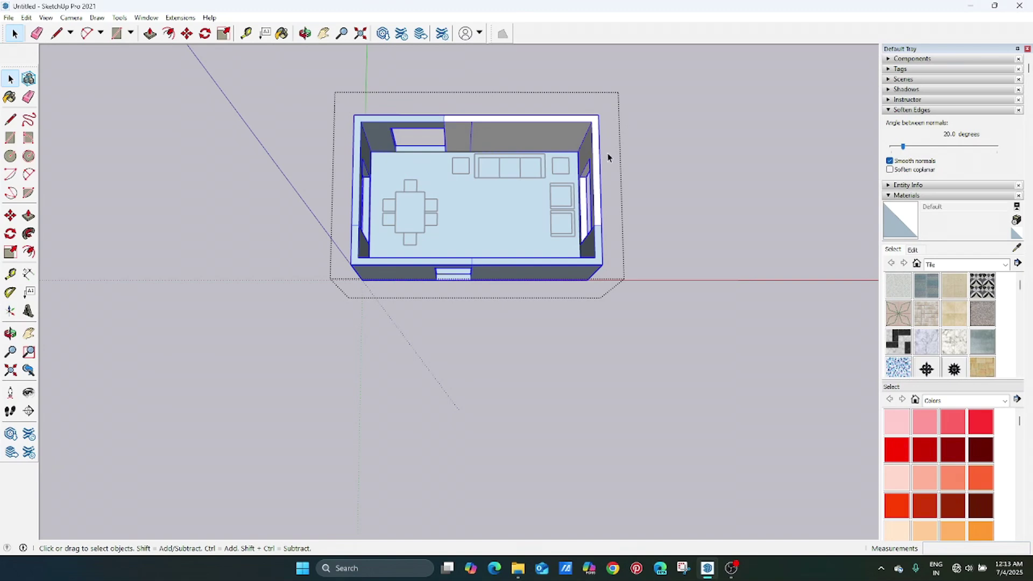
{"action": "middle_click_drag", "start_coordinate": [607, 157], "coordinate": [269, 179]}
{"action": "key", "text": "Escape"}
- Draw a 26' 6" by 16' 6" roof rectangle between opposite outer corners of the wall tops and make it a group
{"action": "middle_click_drag", "start_coordinate": [327, 161], "coordinate": [417, 145]}
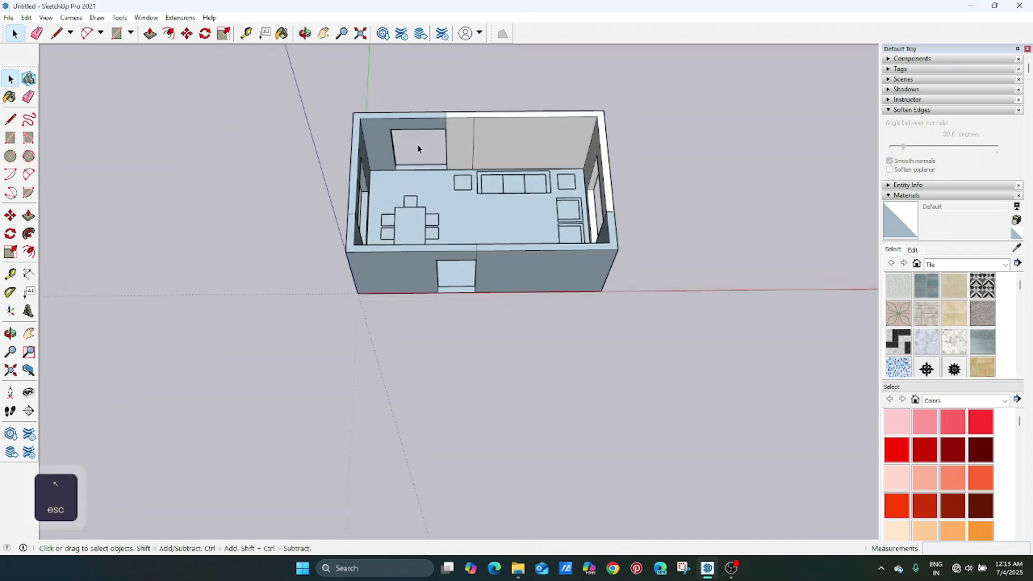
{"action": "scroll", "coordinate": [418, 144], "scroll_direction": "up", "scroll_amount": 1}
{"action": "key", "text": "r"}
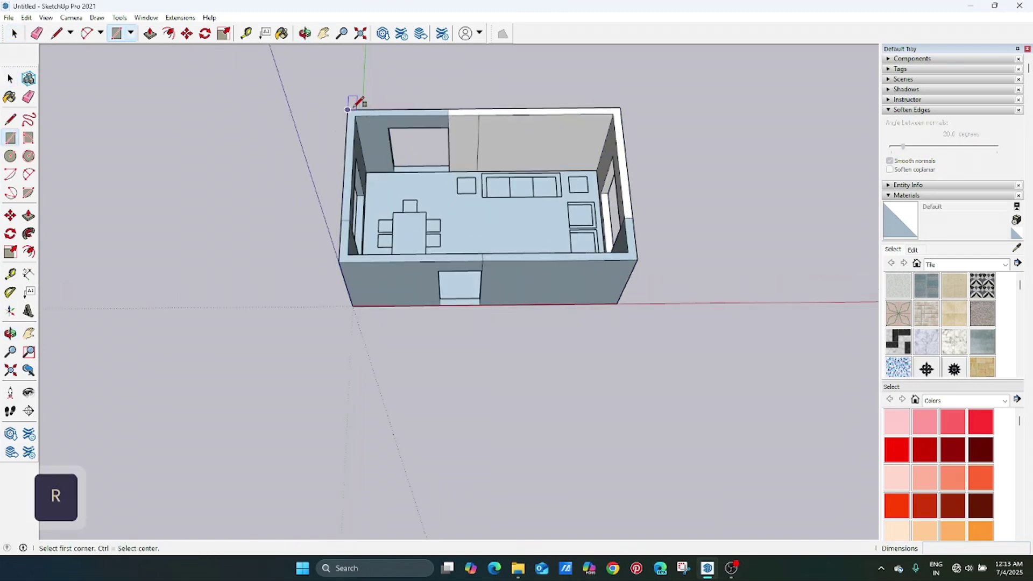
{"action": "left_click", "coordinate": [348, 110]}
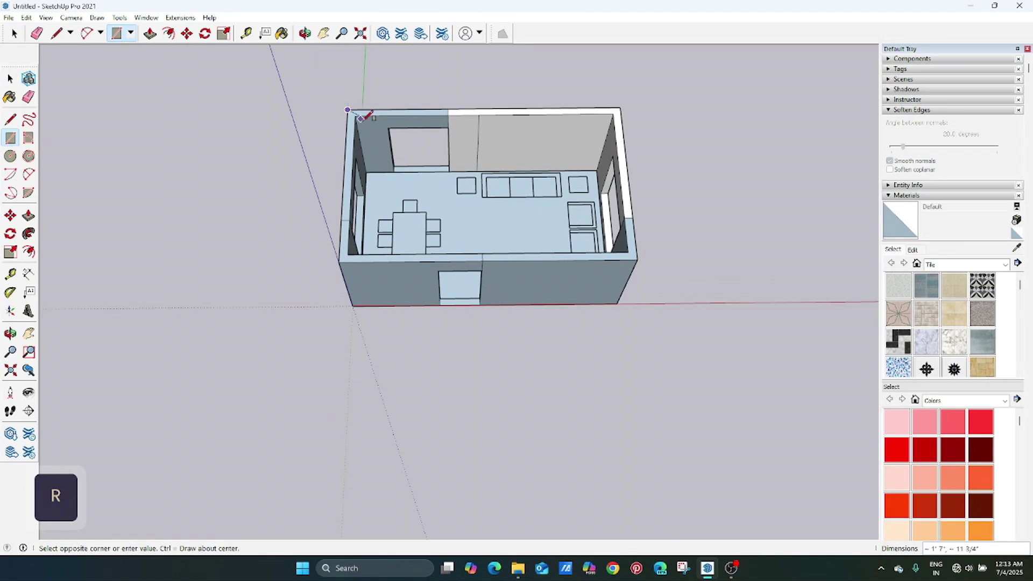
{"action": "left_click", "coordinate": [637, 260]}
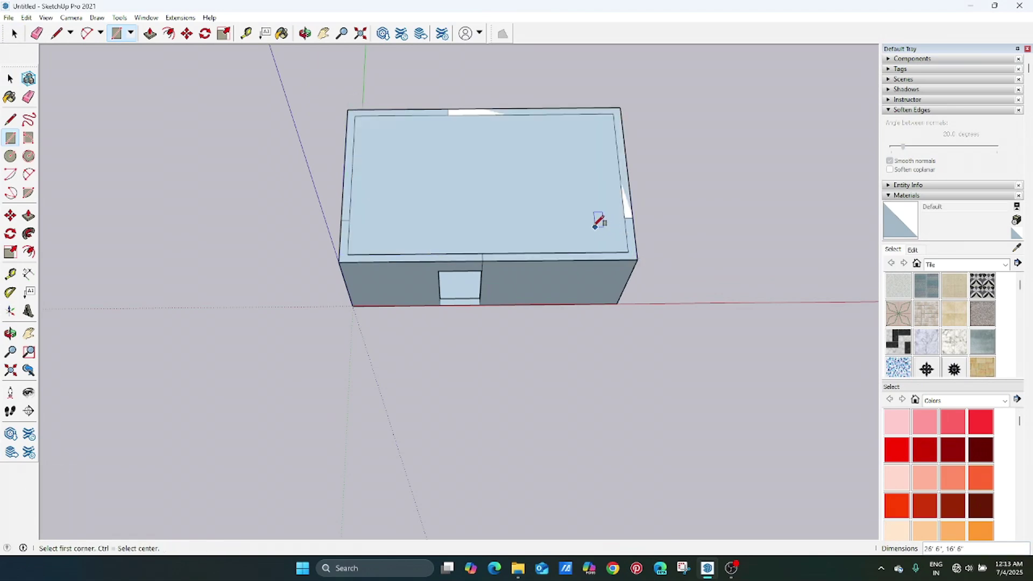
{"action": "key", "text": "space"}
{"action": "left_click", "coordinate": [569, 188]}
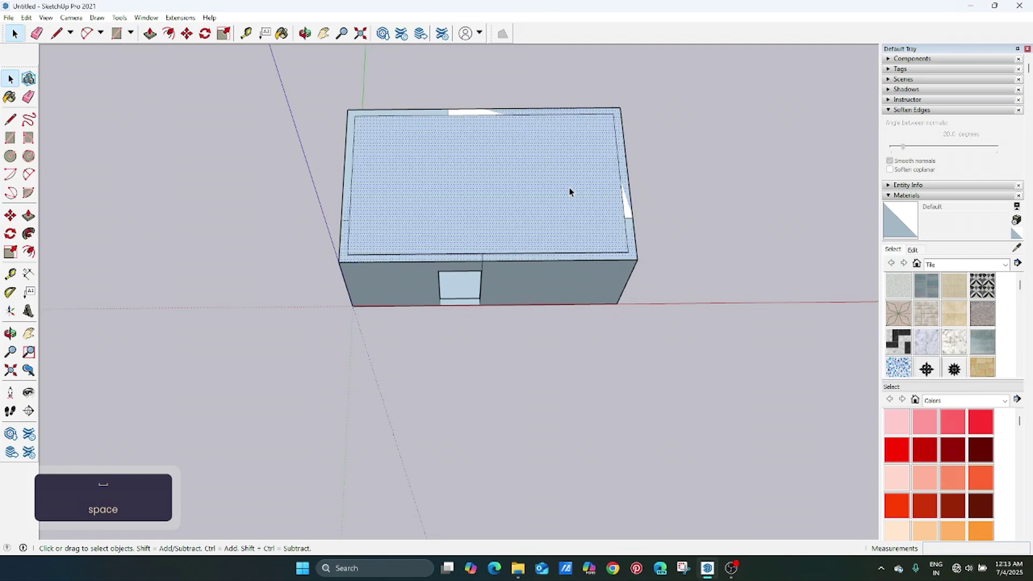
{"action": "middle_click_drag", "start_coordinate": [580, 215], "coordinate": [316, 179]}
{"action": "key", "text": "g"}
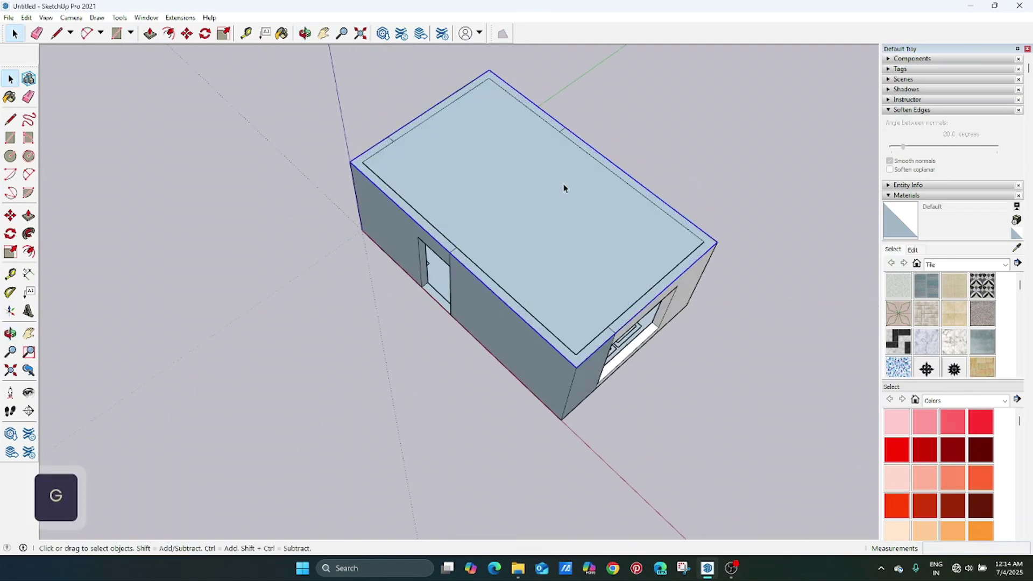
- Push/Pull the face inside the roof group 6" upward to form the slab
{"action": "double_click", "coordinate": [572, 204]}
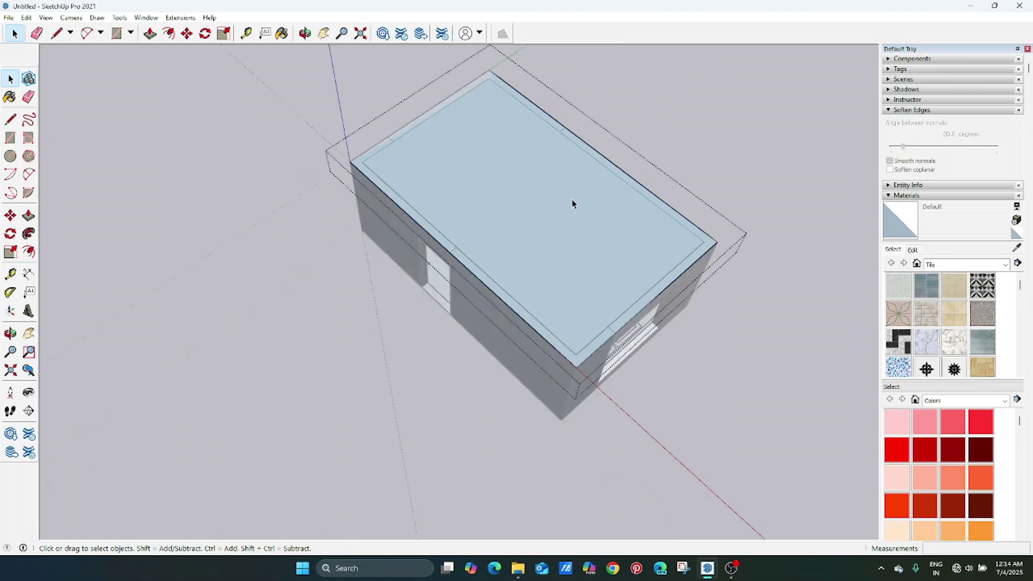
{"action": "key", "text": "p"}
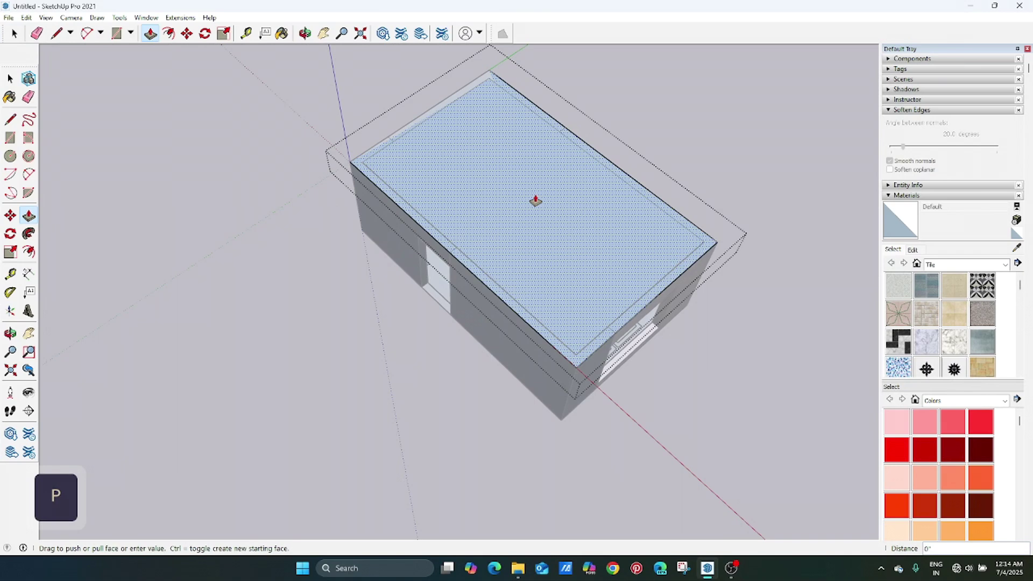
{"action": "left_click_drag", "start_coordinate": [535, 201], "coordinate": [536, 176]}
{"action": "type", "text": "6'"}
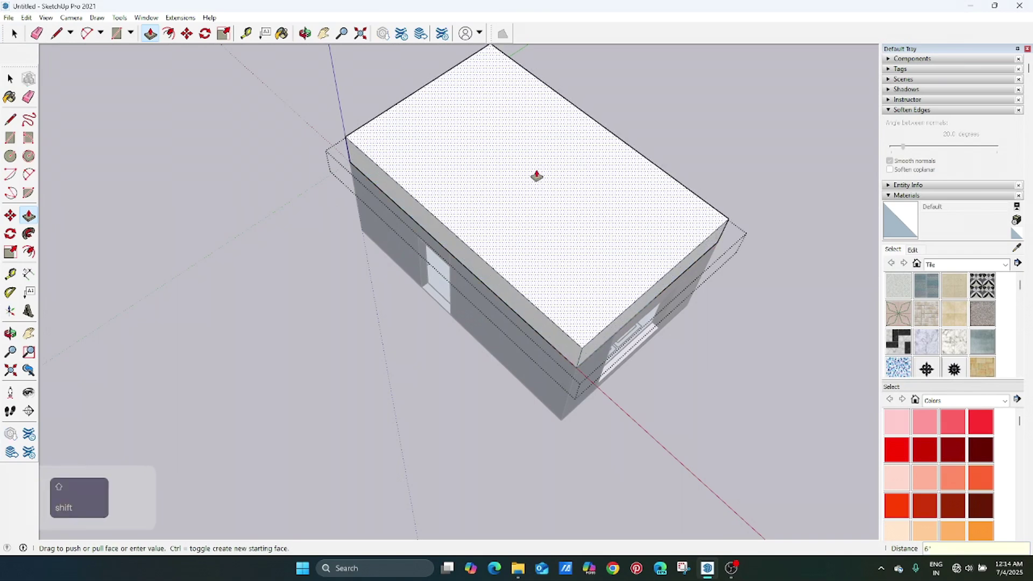
{"action": "key", "text": "Return"}
{"action": "middle_click_drag", "start_coordinate": [523, 235], "coordinate": [541, 329]}
{"action": "key", "text": "space"}
{"action": "key", "text": "Escape"}
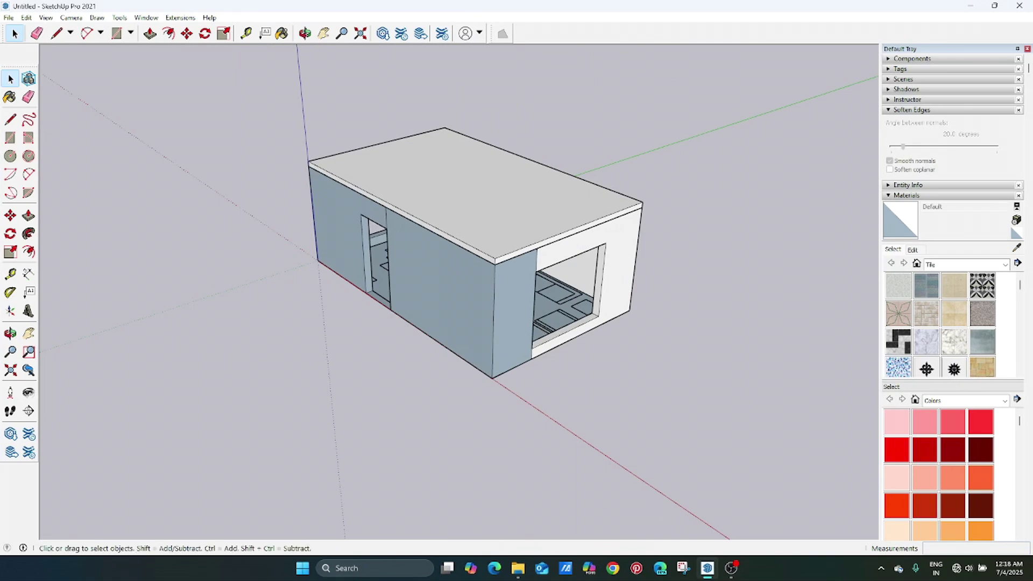
- Switch to the Windows+and+Doors model and select the plain wooden door at the end of the brown door row
{"action": "mouse_move", "coordinate": [708, 570]}
{"action": "left_click", "coordinate": [780, 511]}
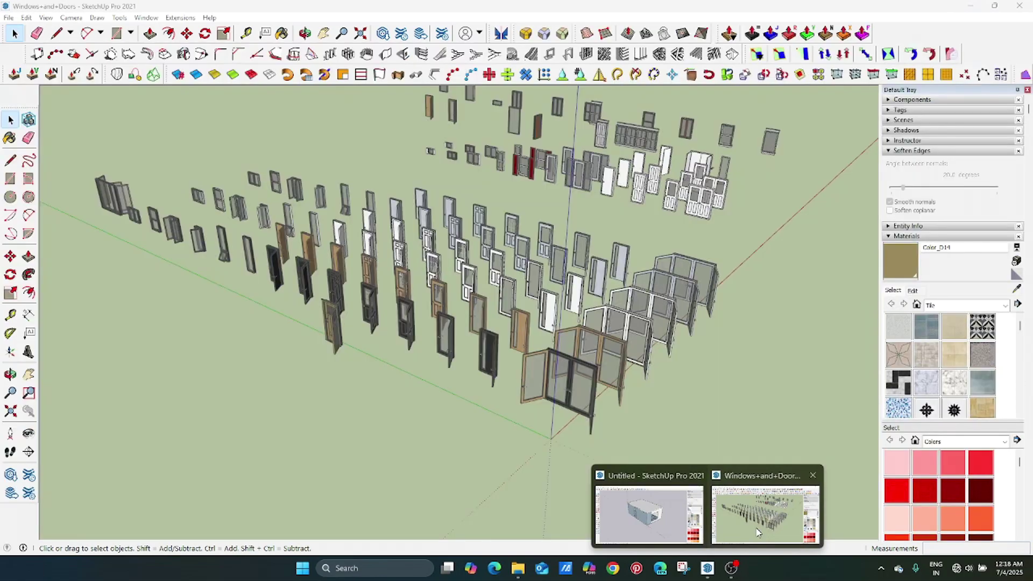
{"action": "middle_click_drag", "start_coordinate": [465, 272], "coordinate": [720, 329]}
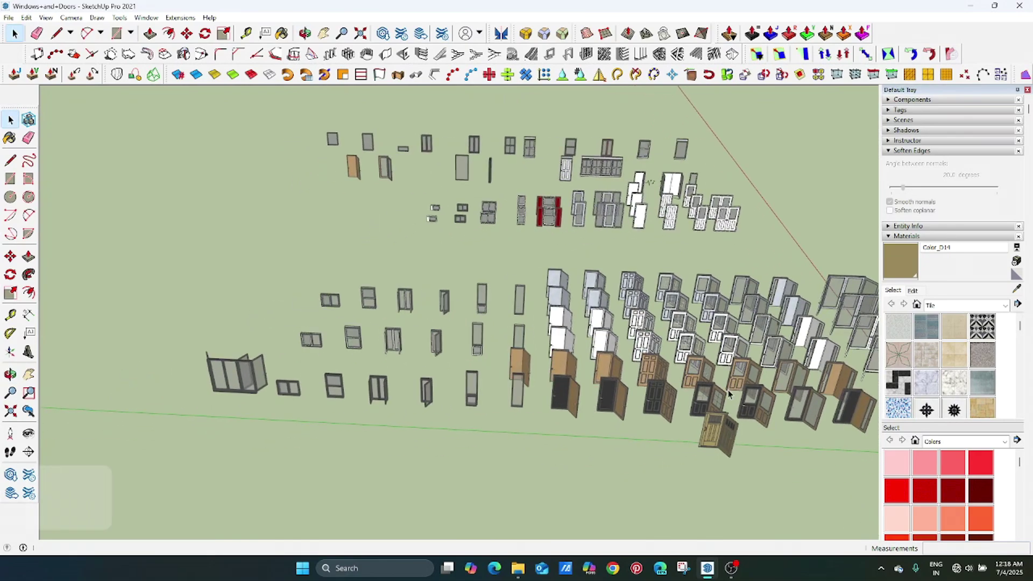
{"action": "scroll", "coordinate": [521, 385], "scroll_direction": "up", "scroll_amount": 5}
{"action": "mouse_move", "coordinate": [538, 382]}
{"action": "middle_mouse_down"}
{"action": "mouse_move", "coordinate": [654, 369]}
{"action": "mouse_move", "coordinate": [619, 372]}
{"action": "middle_mouse_up"}
{"action": "scroll", "coordinate": [558, 342], "scroll_direction": "up", "scroll_amount": 3}
{"action": "left_click", "coordinate": [561, 332]}
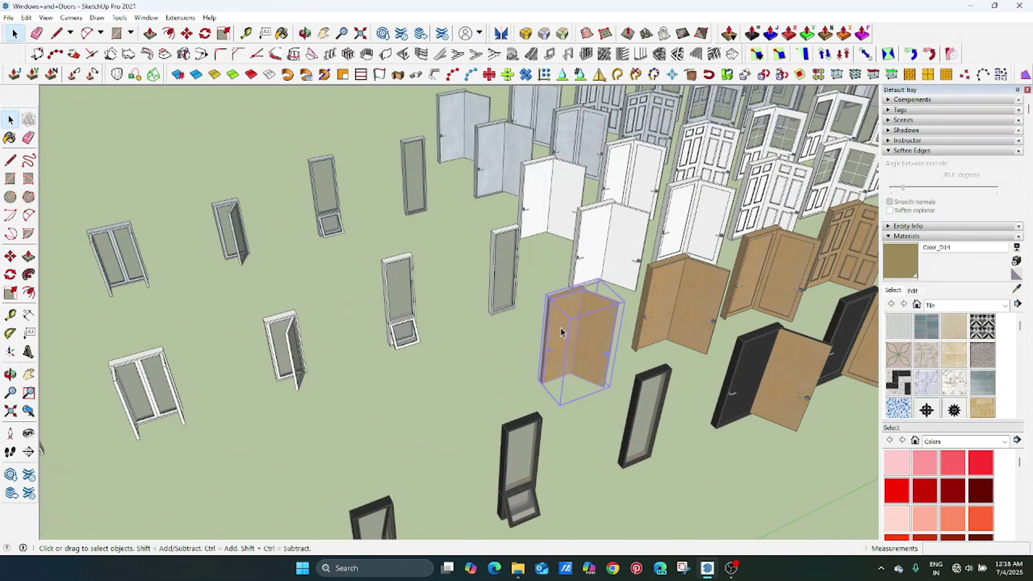
{"action": "scroll", "coordinate": [560, 332], "scroll_direction": "up", "scroll_amount": 2}
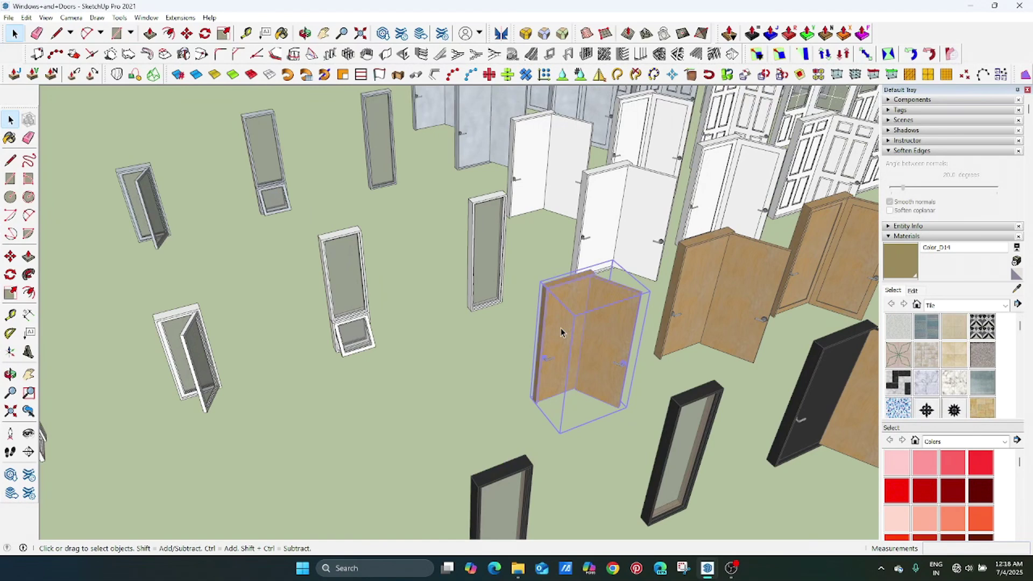
- Delete the open leaf inside the plain wooden door
{"action": "double_click", "coordinate": [614, 317]}
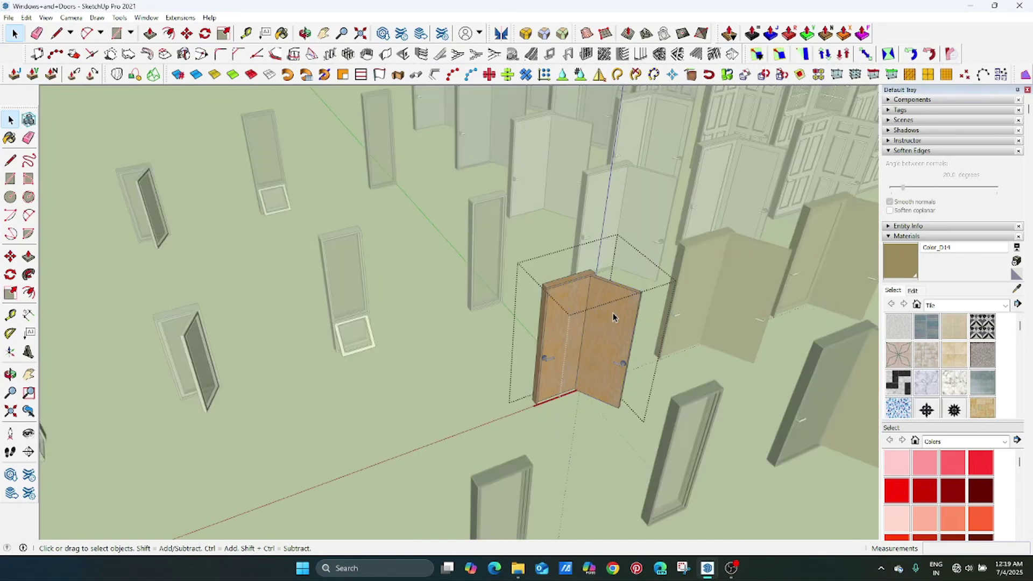
{"action": "left_click", "coordinate": [625, 311]}
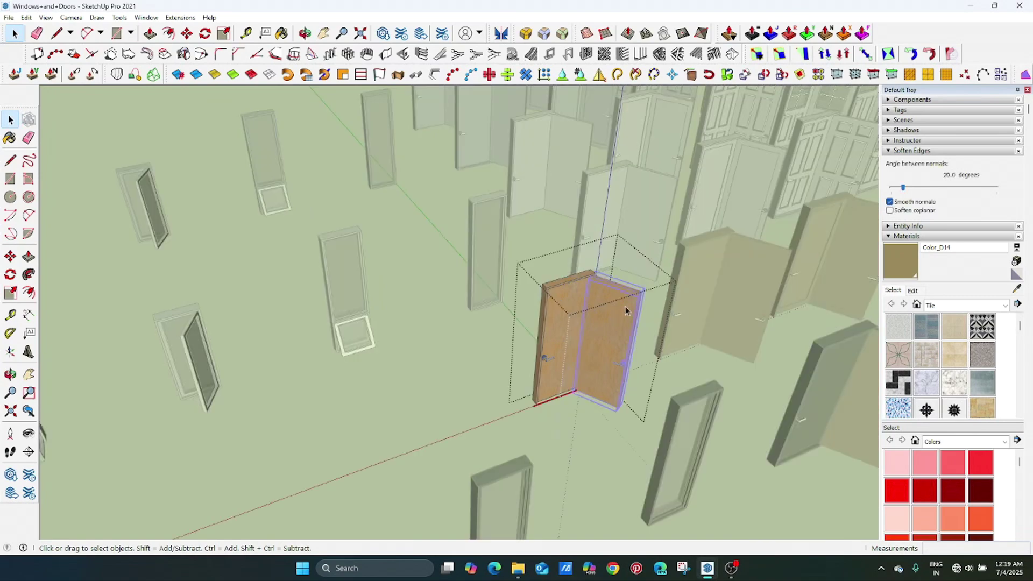
{"action": "scroll", "coordinate": [625, 311], "scroll_direction": "down", "scroll_amount": 3}
{"action": "middle_click_drag", "start_coordinate": [621, 349], "coordinate": [572, 348]}
{"action": "key", "text": "Escape"}
{"action": "scroll", "coordinate": [573, 347], "scroll_direction": "down", "scroll_amount": 3}
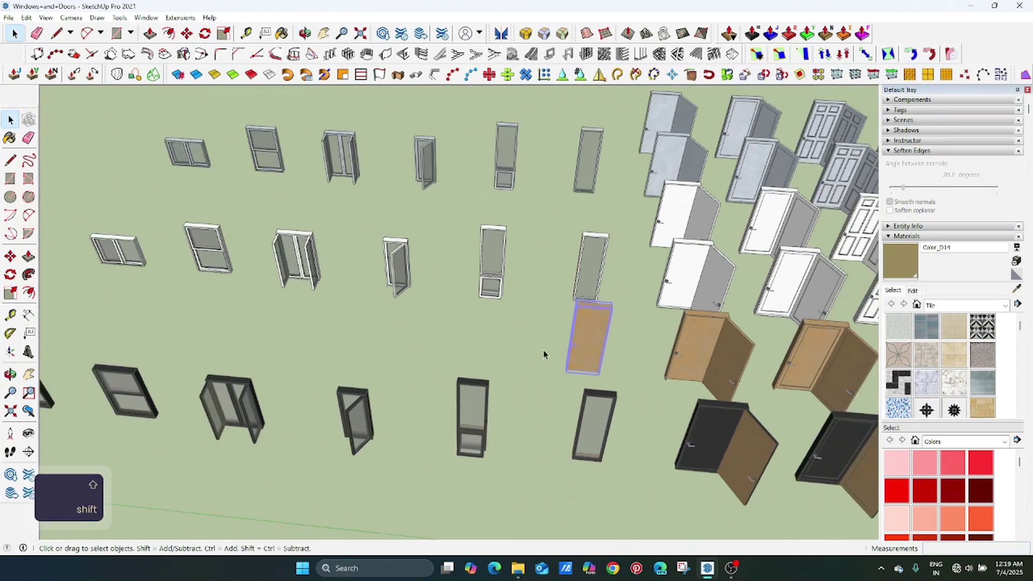
- Delete the three open sashes inside the large dark three-panel window
{"action": "middle_click_drag", "start_coordinate": [259, 364], "coordinate": [648, 339], "text": "shift"}
{"action": "middle_click_drag", "start_coordinate": [368, 333], "coordinate": [542, 357], "text": "shift"}
{"action": "scroll", "coordinate": [484, 326], "scroll_direction": "down", "scroll_amount": 2}
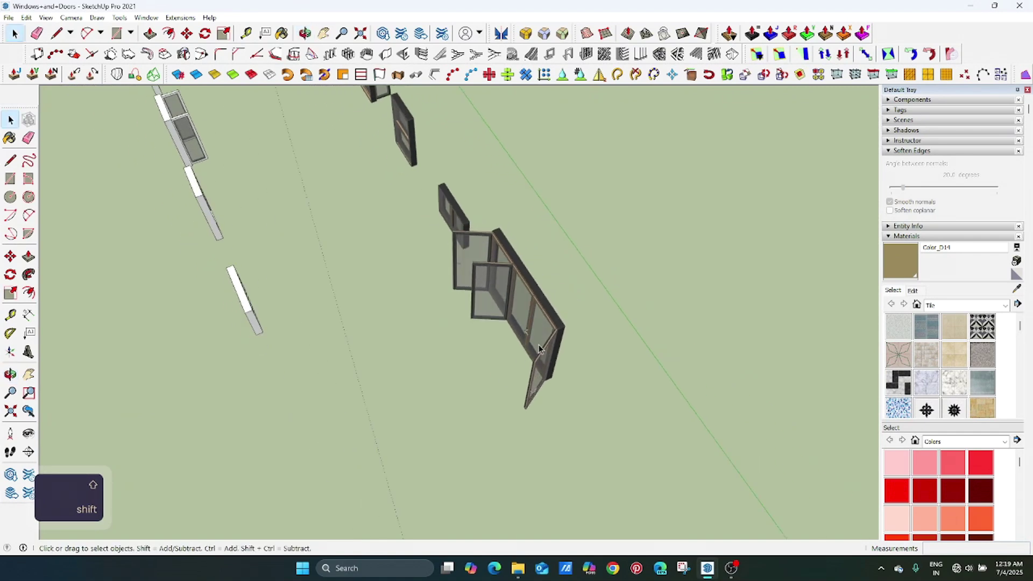
{"action": "scroll", "coordinate": [541, 356], "scroll_direction": "up", "scroll_amount": 2}
{"action": "double_click", "coordinate": [542, 356]}
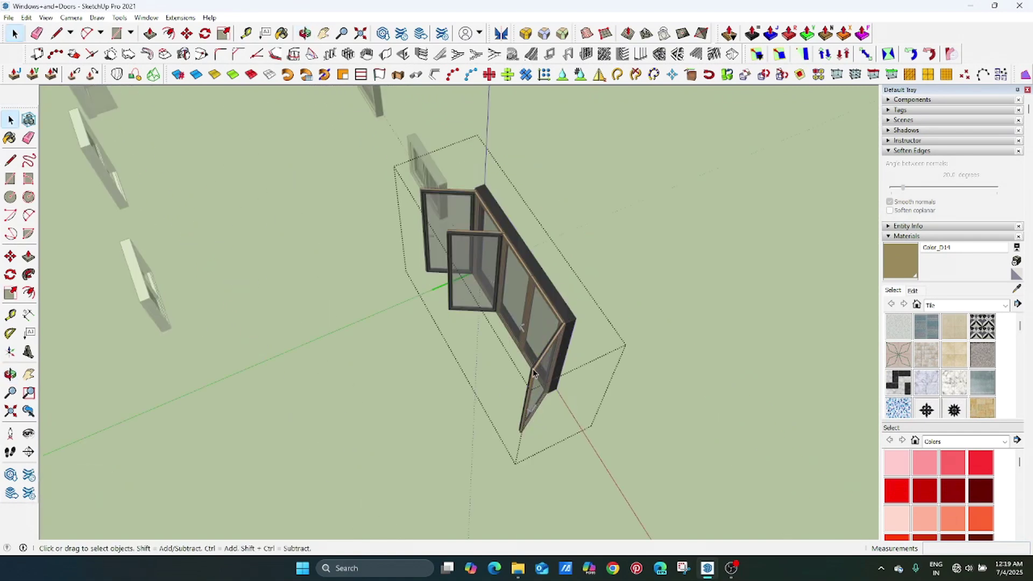
{"action": "left_click", "coordinate": [534, 372]}
{"action": "key", "text": "Delete"}
{"action": "left_click", "coordinate": [463, 260]}
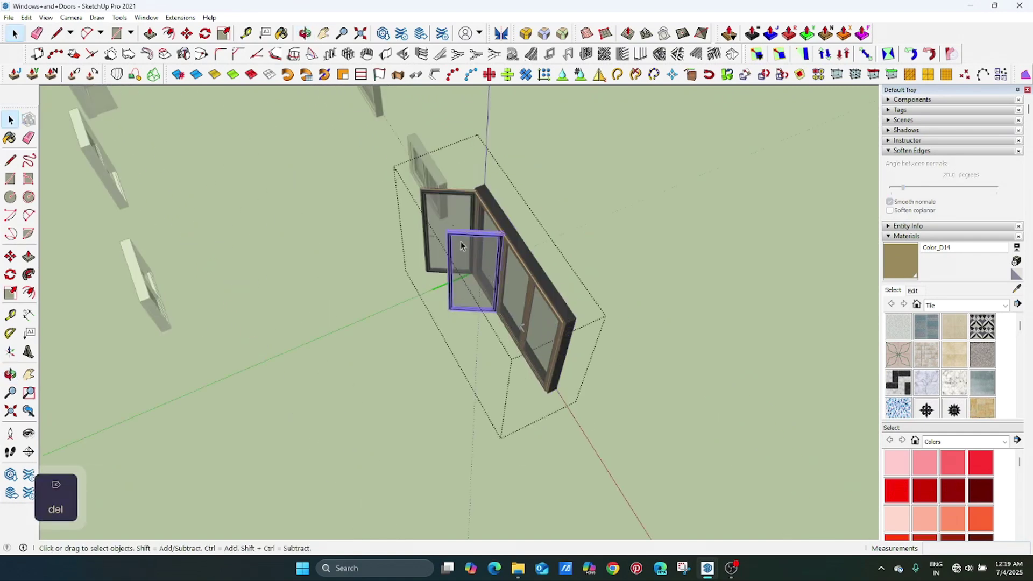
{"action": "key", "text": "Delete"}
{"action": "left_click", "coordinate": [456, 207]}
{"action": "key", "text": "Delete"}
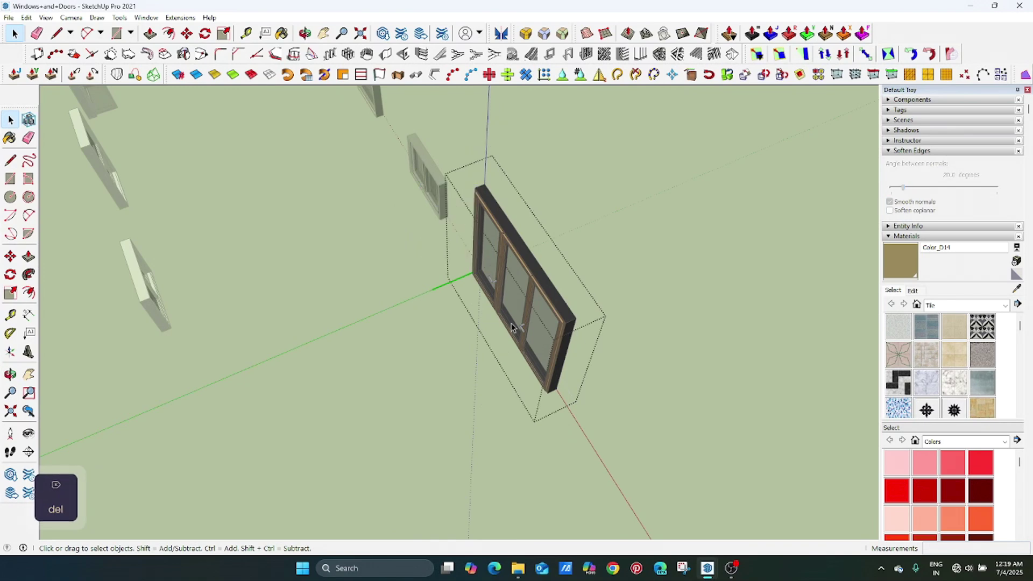
{"action": "middle_click_drag", "start_coordinate": [511, 327], "coordinate": [645, 267]}
{"action": "key", "text": "Escape"}
- Copy the dark three-panel window together with the plain wooden door
{"action": "left_click", "coordinate": [380, 309]}
{"action": "scroll", "coordinate": [440, 280], "scroll_direction": "down", "scroll_amount": 3}
{"action": "left_click", "coordinate": [655, 249], "text": "ctrl"}
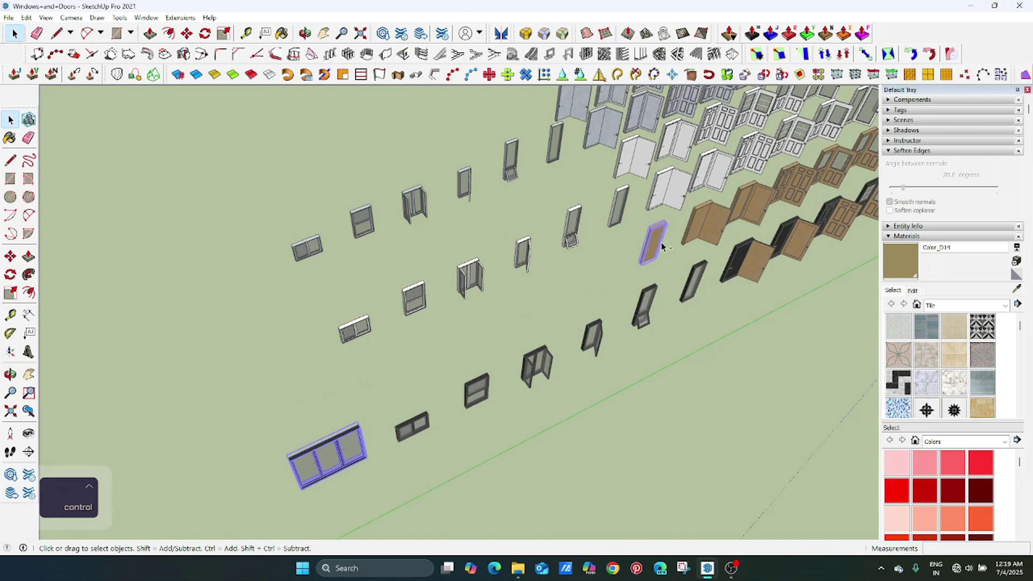
{"action": "key", "text": "ctrl+c"}
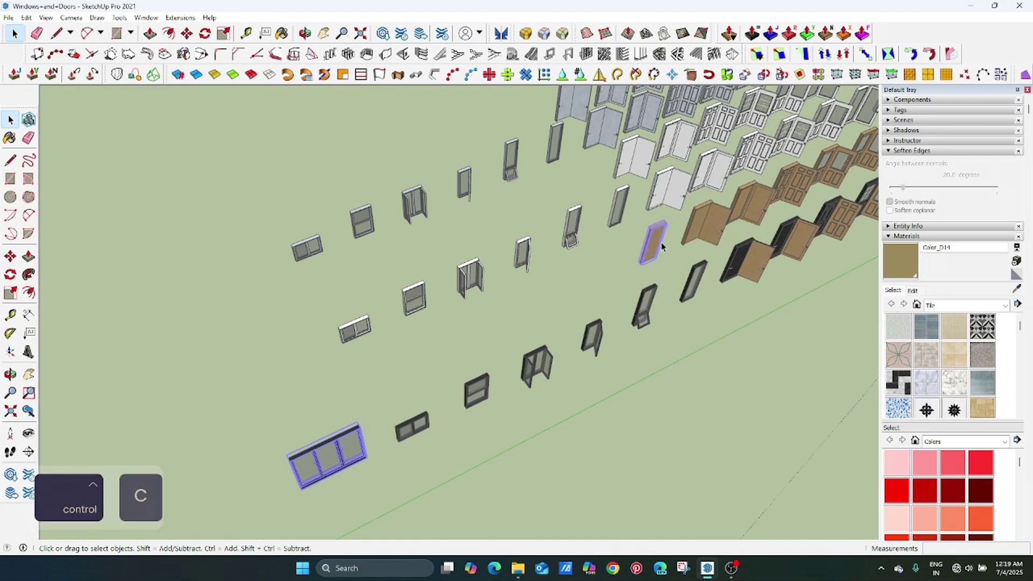
- Switch back to the untitled room model and paste the copied window and door beside the building
{"action": "mouse_move", "coordinate": [716, 572]}
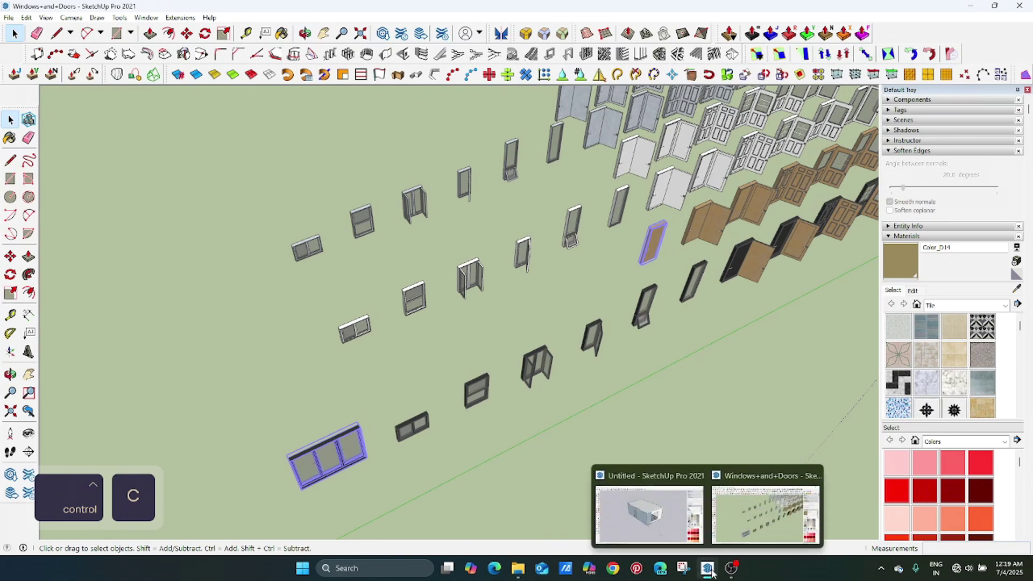
{"action": "left_click", "coordinate": [647, 518]}
{"action": "middle_click_drag", "start_coordinate": [477, 371], "coordinate": [765, 363]}
{"action": "key", "text": "ctrl+v"}
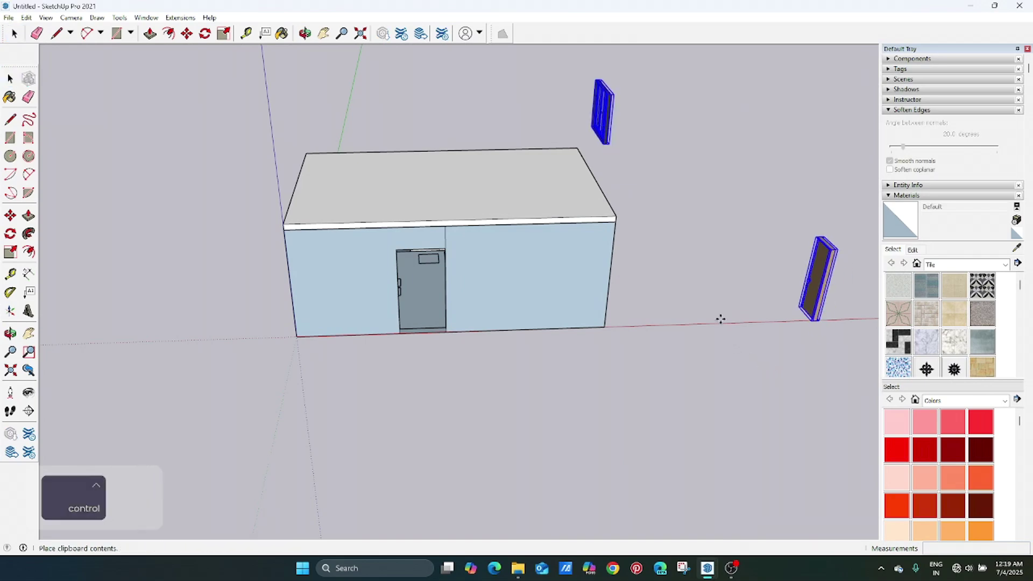
{"action": "left_click", "coordinate": [712, 257]}
{"action": "key", "text": "space"}
- Move the wooden door by its bottom corner to the lower-left outer corner of the front wall's doorway
{"action": "middle_click_drag", "start_coordinate": [703, 265], "coordinate": [616, 283]}
{"action": "scroll", "coordinate": [596, 293], "scroll_direction": "up", "scroll_amount": 6}
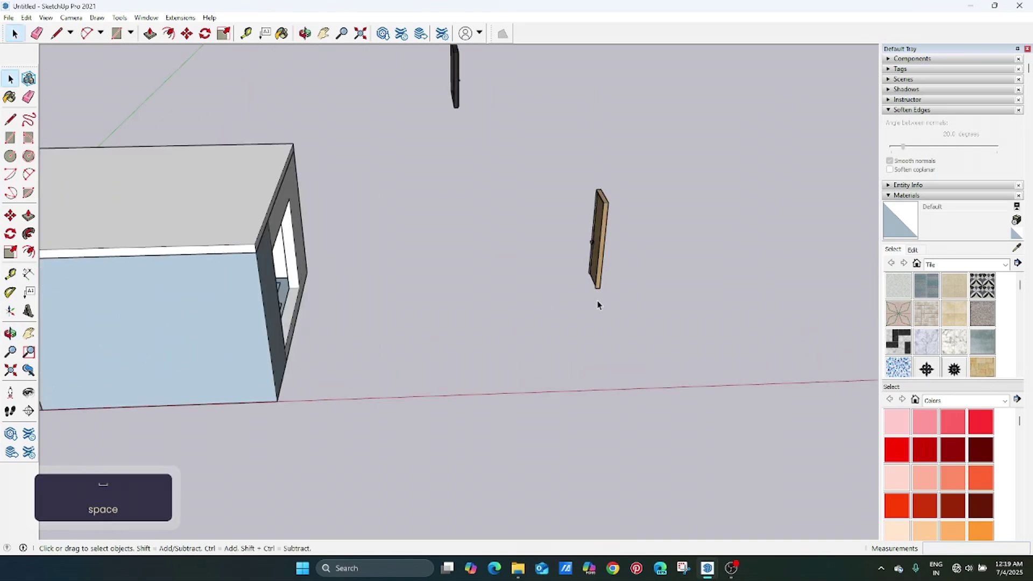
{"action": "scroll", "coordinate": [596, 294], "scroll_direction": "up", "scroll_amount": 3}
{"action": "key", "text": "m"}
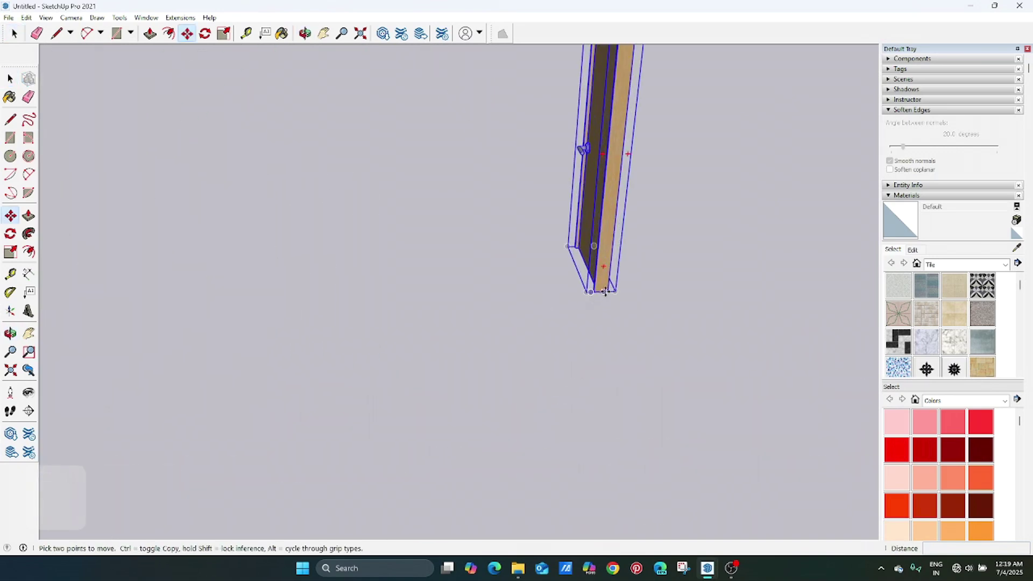
{"action": "left_click", "coordinate": [607, 291]}
{"action": "scroll", "coordinate": [439, 262], "scroll_direction": "down", "scroll_amount": 2}
{"action": "middle_click_drag", "start_coordinate": [480, 300], "coordinate": [279, 295]}
{"action": "middle_click_drag", "start_coordinate": [280, 296], "coordinate": [753, 372], "text": "shift"}
{"action": "scroll", "coordinate": [323, 218], "scroll_direction": "up", "scroll_amount": 3}
{"action": "scroll", "coordinate": [342, 230], "scroll_direction": "up", "scroll_amount": 3}
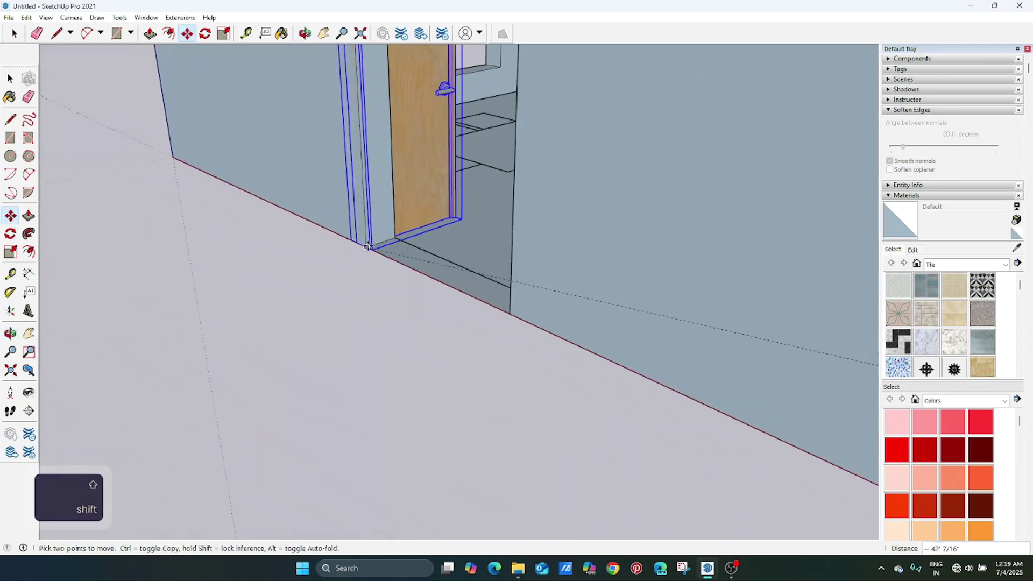
{"action": "left_click", "coordinate": [372, 247]}
{"action": "middle_click_drag", "start_coordinate": [392, 237], "coordinate": [507, 293], "text": "shift"}
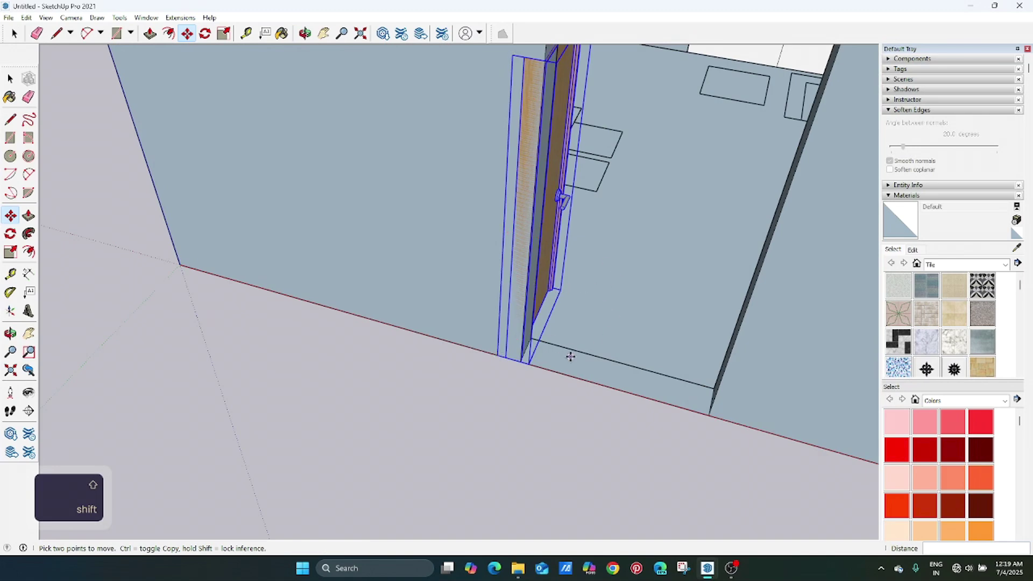
{"action": "middle_click_drag", "start_coordinate": [570, 357], "coordinate": [532, 411], "text": "shift"}
- Rotate the wooden door 90 degrees about the vertical axis at its bottom corner so it lines up with the front wall
{"action": "key", "text": "space"}
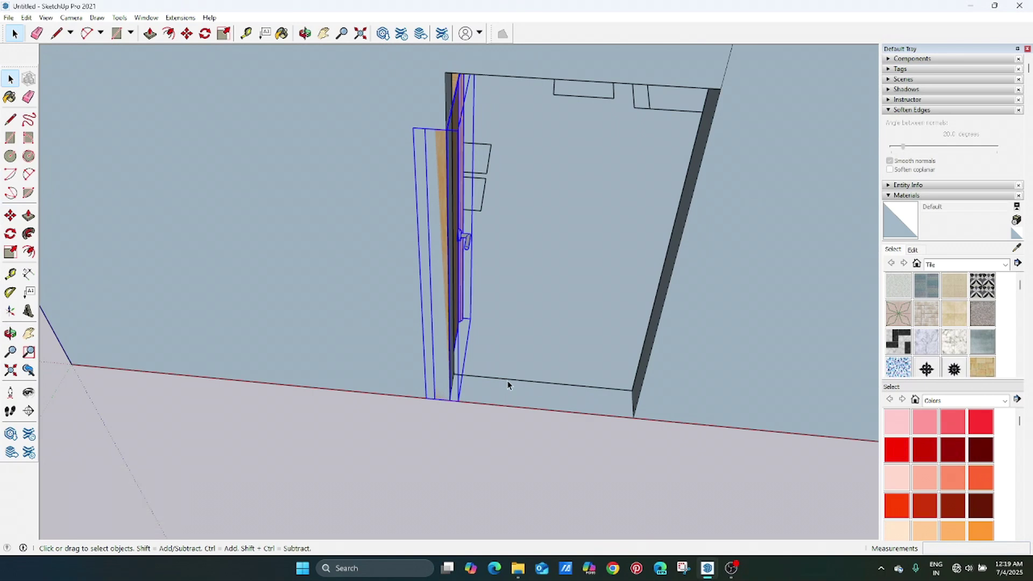
{"action": "key", "text": "q"}
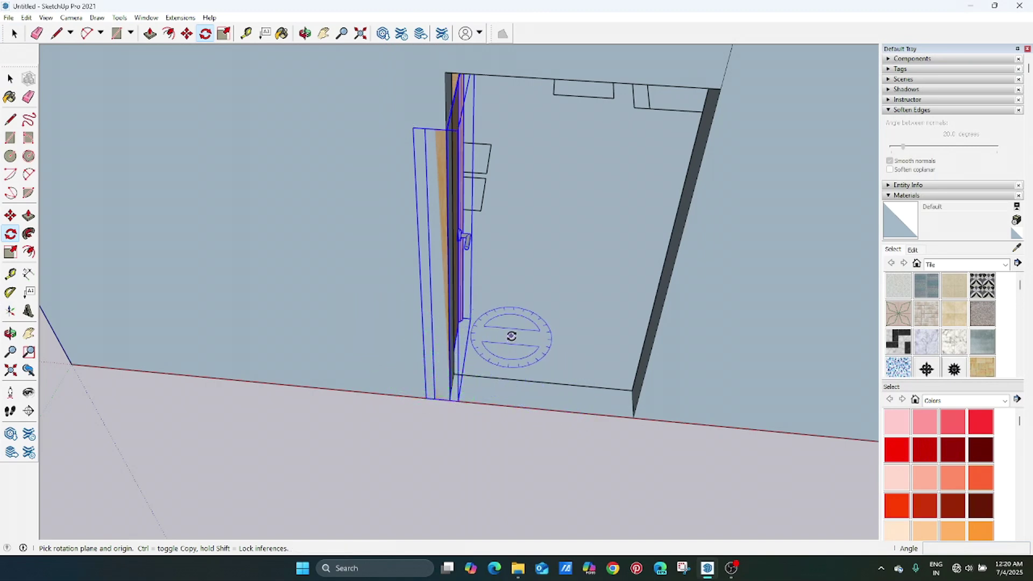
{"action": "middle_click_drag", "start_coordinate": [468, 388], "coordinate": [329, 336]}
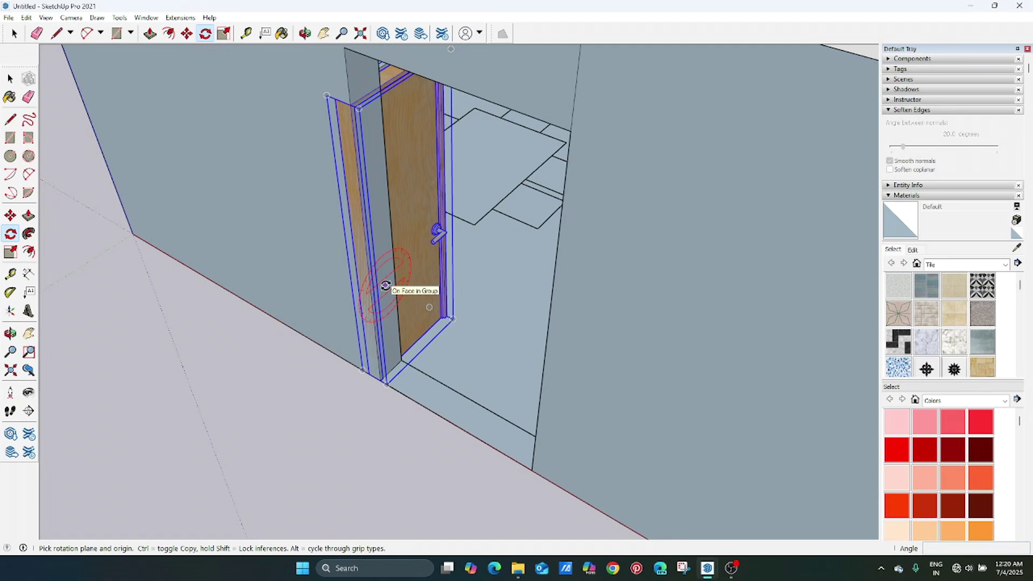
{"action": "key", "text": "Up"}
{"action": "key", "text": "Right"}
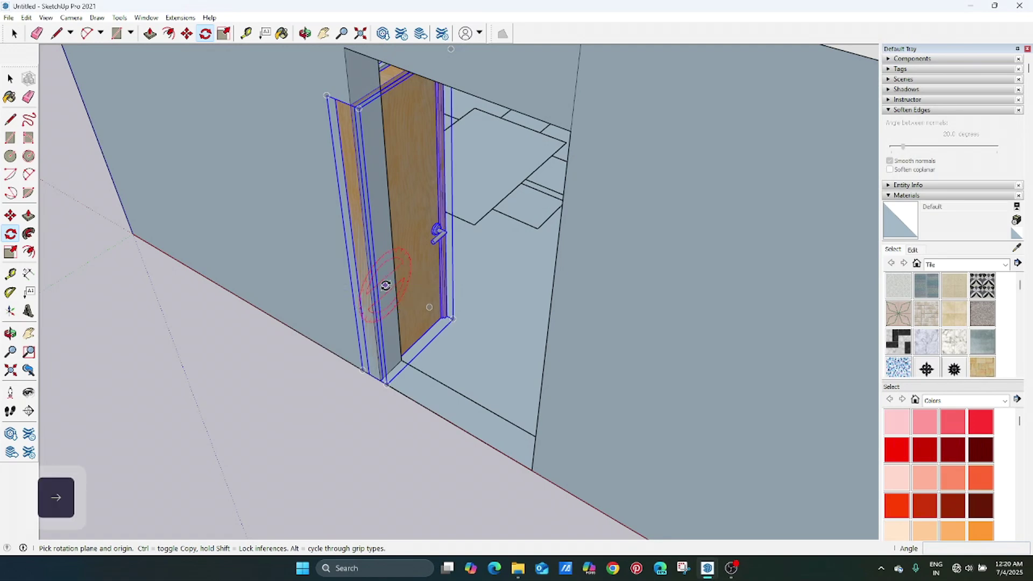
{"action": "key", "text": "Left"}
{"action": "key", "text": "Up"}
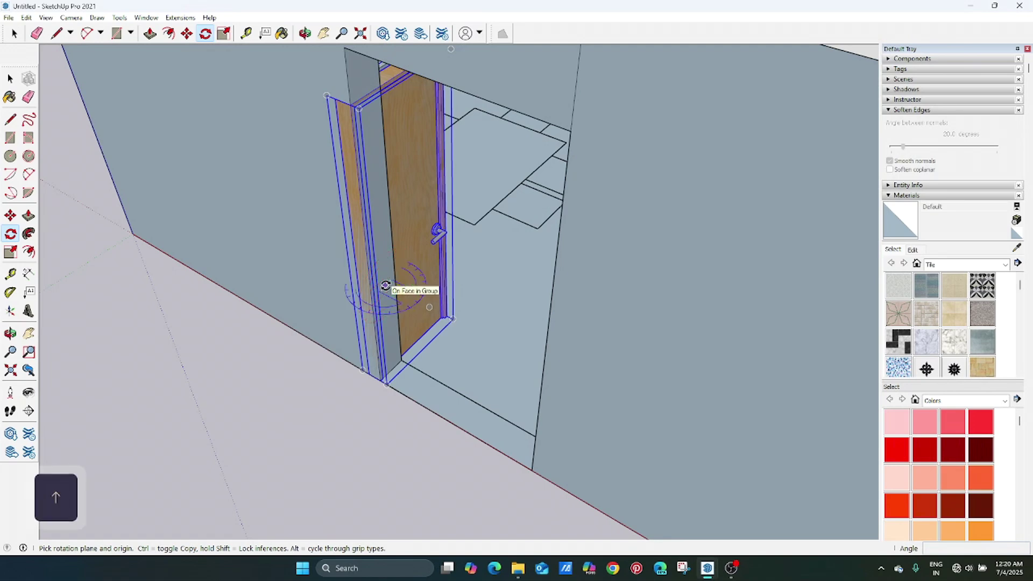
{"action": "key", "text": "Right"}
{"action": "key", "text": "Up"}
{"action": "key", "text": "Up"}
{"action": "key", "text": "Up"}
{"action": "key", "text": "Up"}
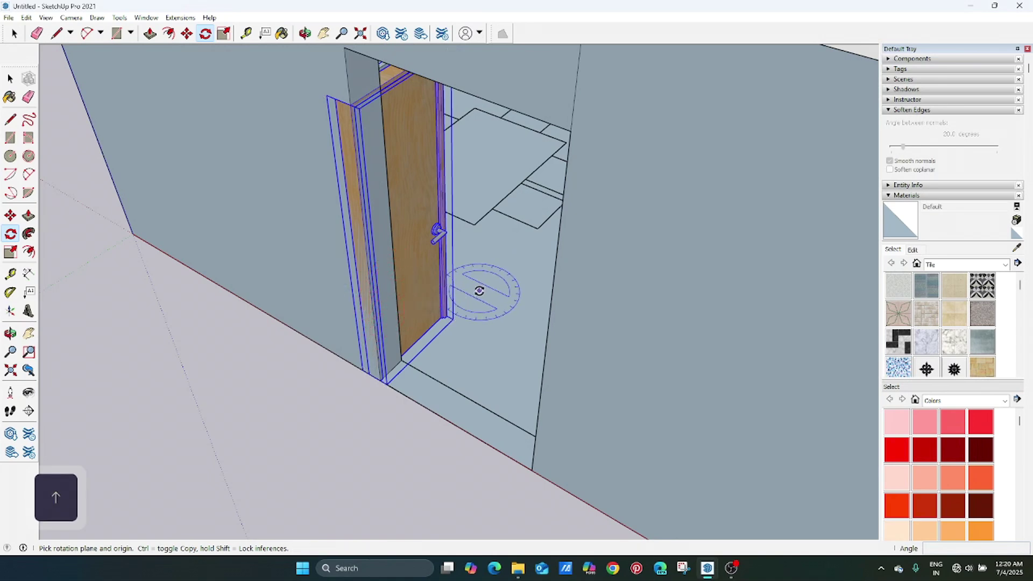
{"action": "key", "text": "Up"}
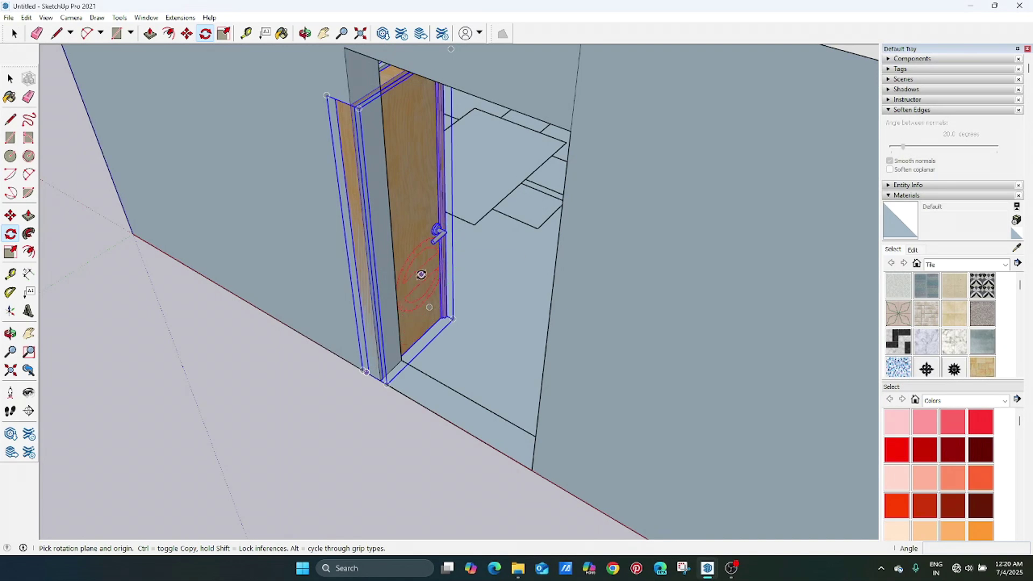
{"action": "key", "text": "Up"}
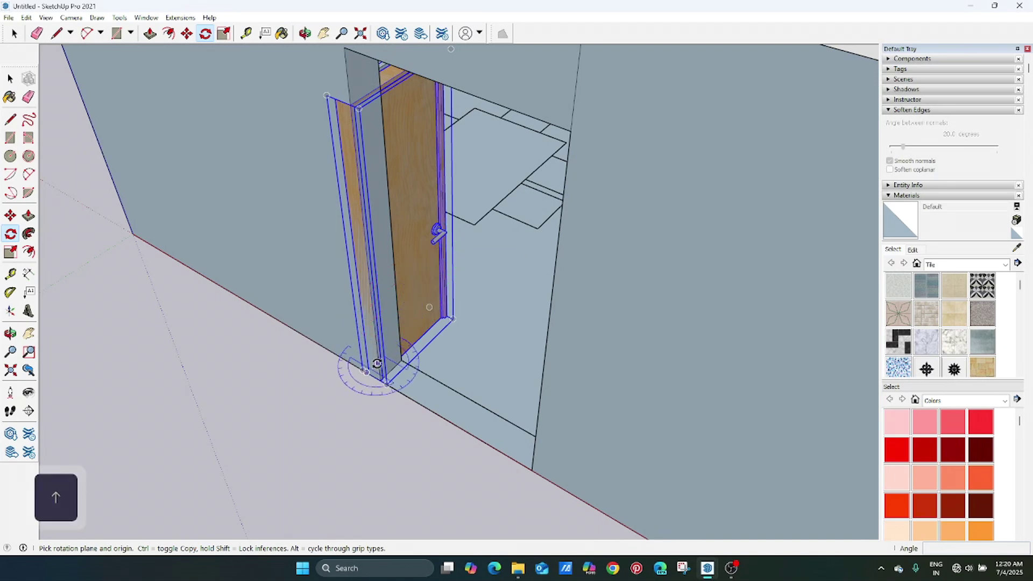
{"action": "scroll", "coordinate": [377, 386], "scroll_direction": "up", "scroll_amount": 3}
{"action": "scroll", "coordinate": [378, 386], "scroll_direction": "up", "scroll_amount": 2}
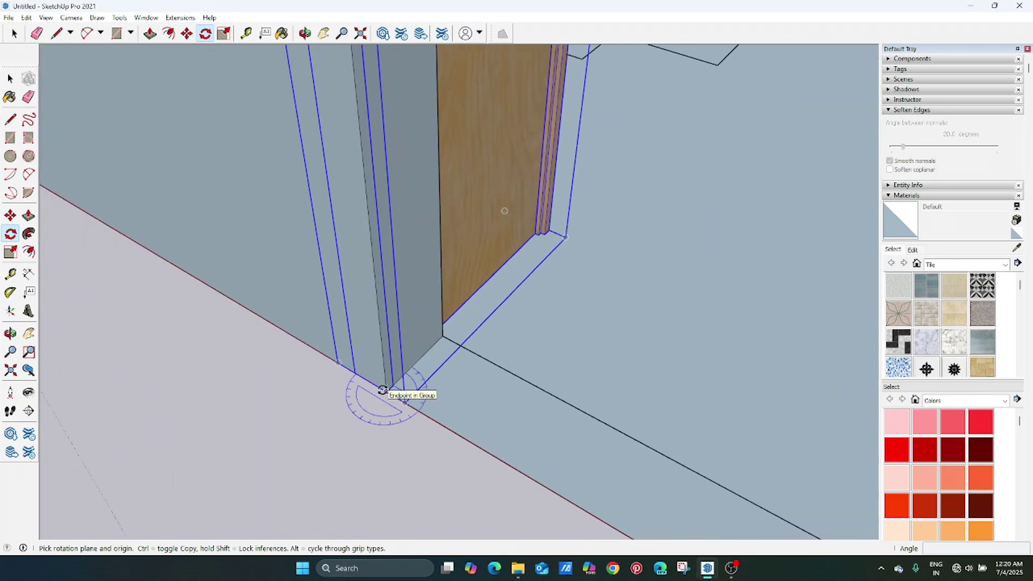
{"action": "left_click", "coordinate": [387, 389]}
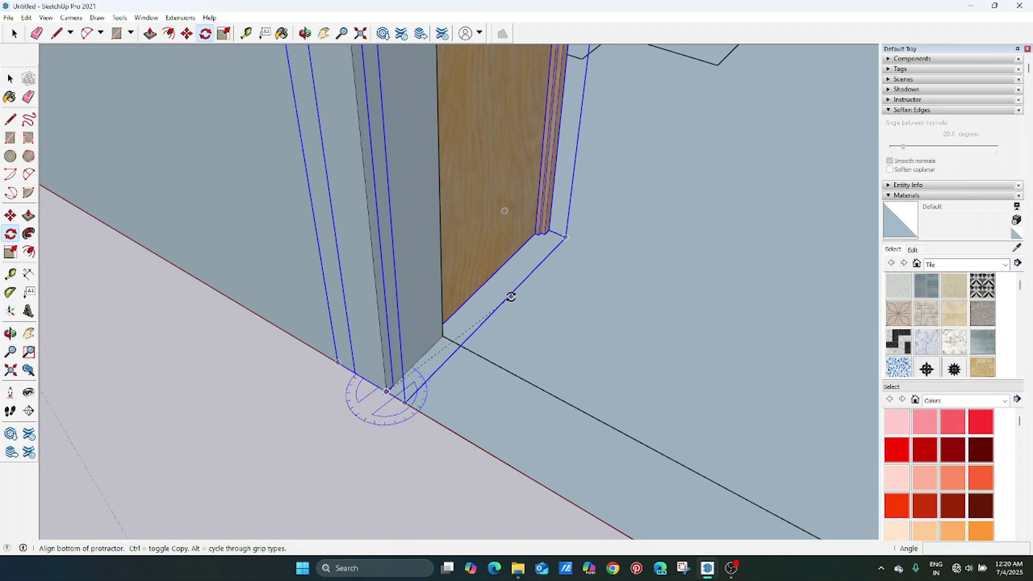
{"action": "left_click", "coordinate": [550, 230]}
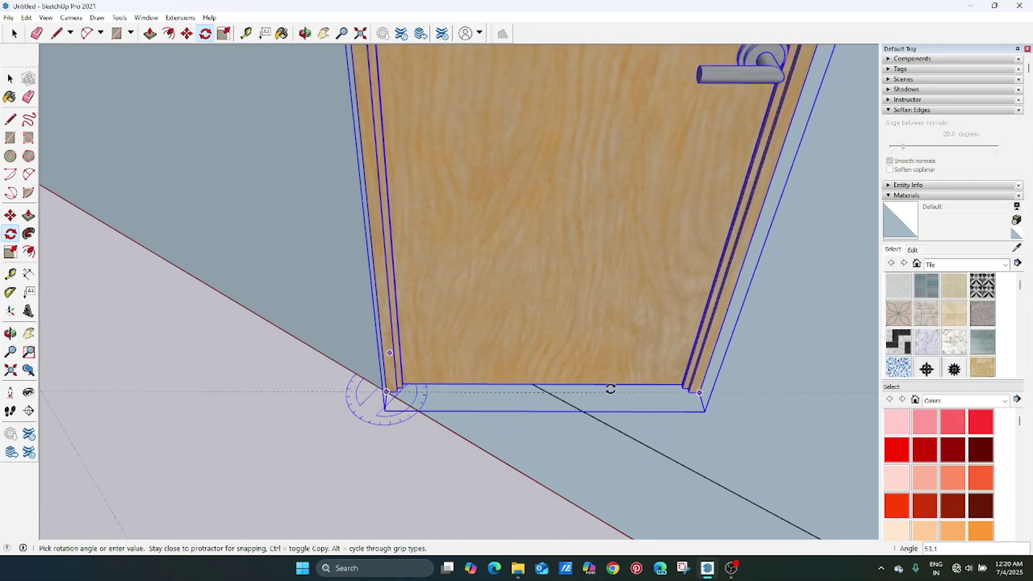
{"action": "scroll", "coordinate": [610, 371], "scroll_direction": "down", "scroll_amount": 1}
{"action": "key", "text": "Right"}
{"action": "key", "text": "Left"}
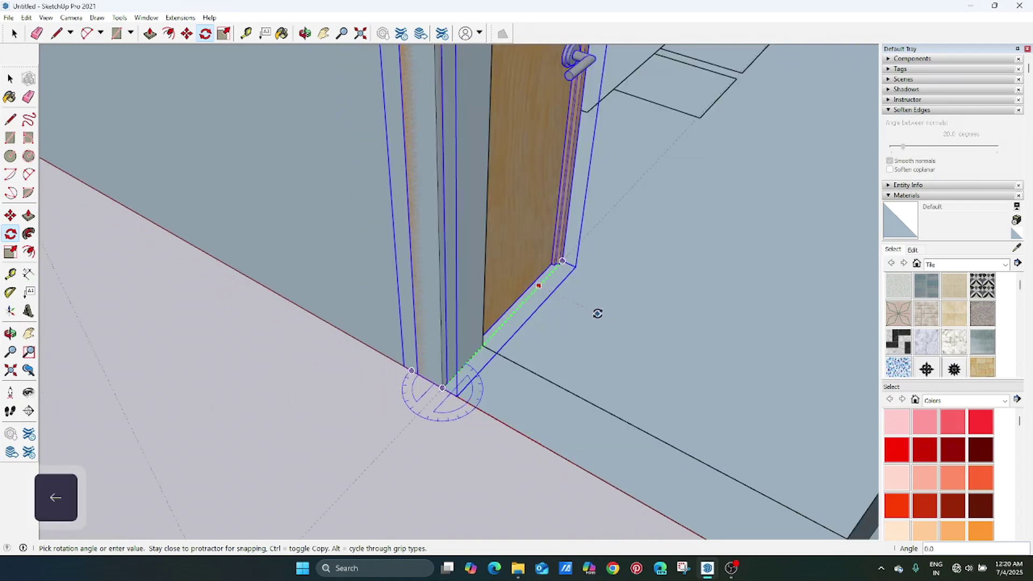
{"action": "key", "text": "Up"}
{"action": "key", "text": "Right"}
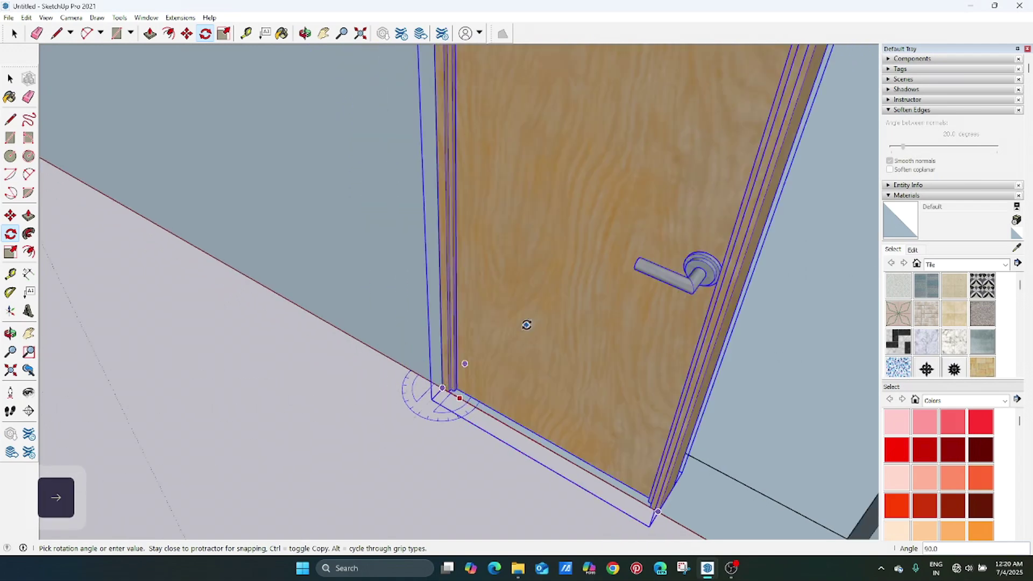
{"action": "scroll", "coordinate": [600, 317], "scroll_direction": "down", "scroll_amount": 4}
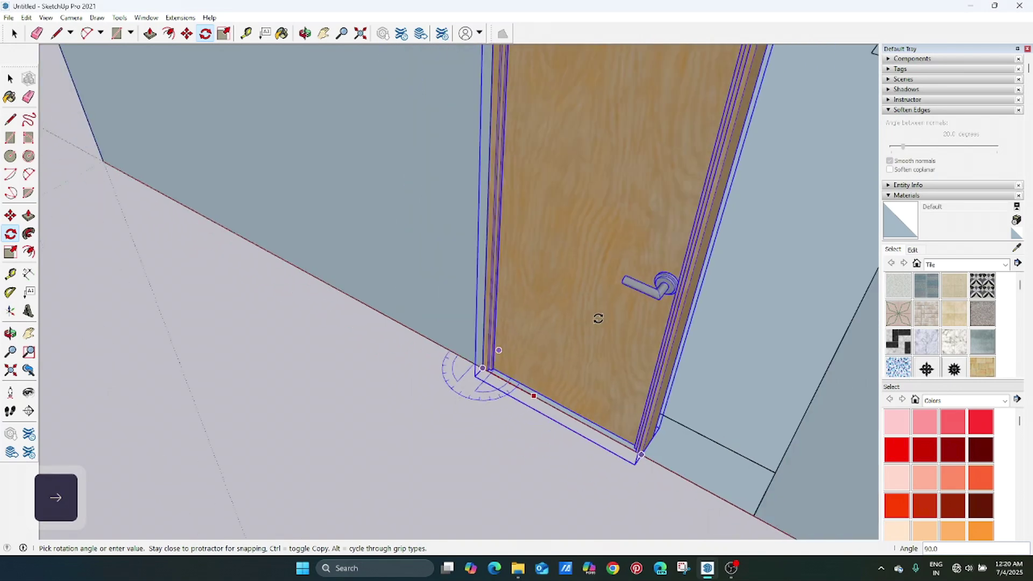
{"action": "scroll", "coordinate": [601, 329], "scroll_direction": "down", "scroll_amount": 2}
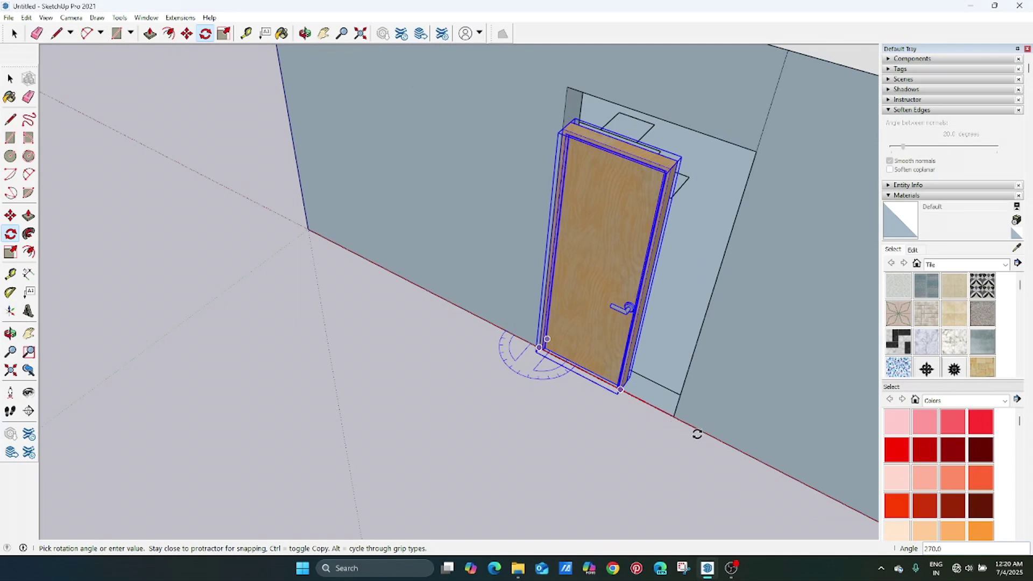
{"action": "middle_click_drag", "start_coordinate": [694, 432], "coordinate": [398, 195]}
{"action": "key", "text": "space"}
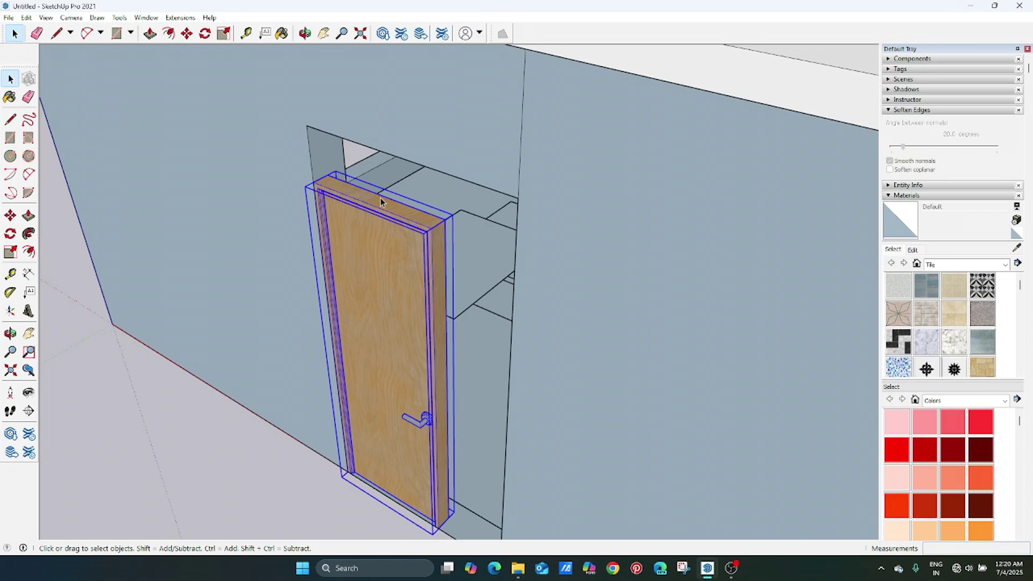
{"action": "key", "text": "s"}
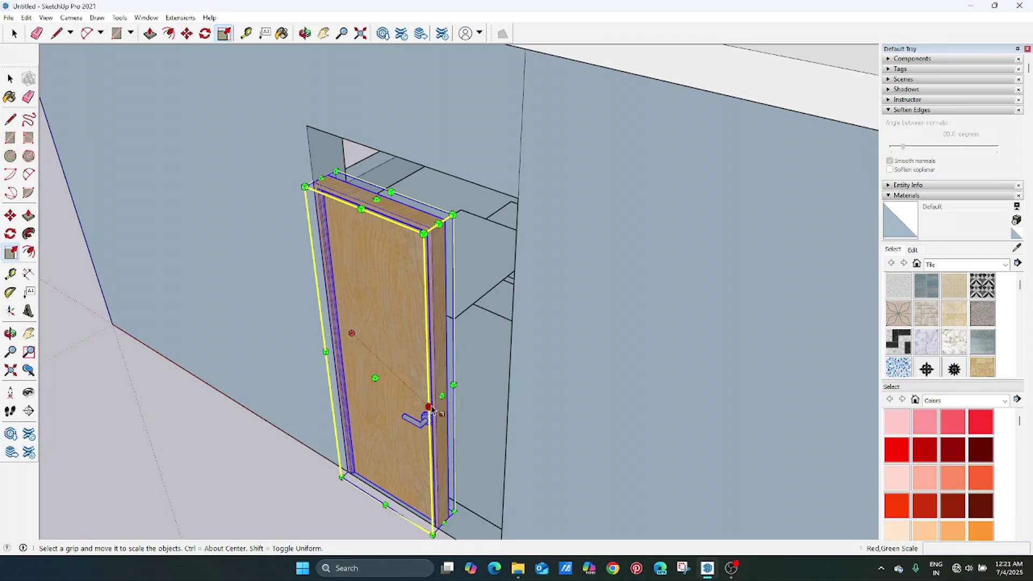
{"action": "left_click_drag", "start_coordinate": [429, 407], "coordinate": [358, 330]}
{"action": "middle_click_drag", "start_coordinate": [358, 330], "coordinate": [403, 364]}
{"action": "key", "text": "space"}
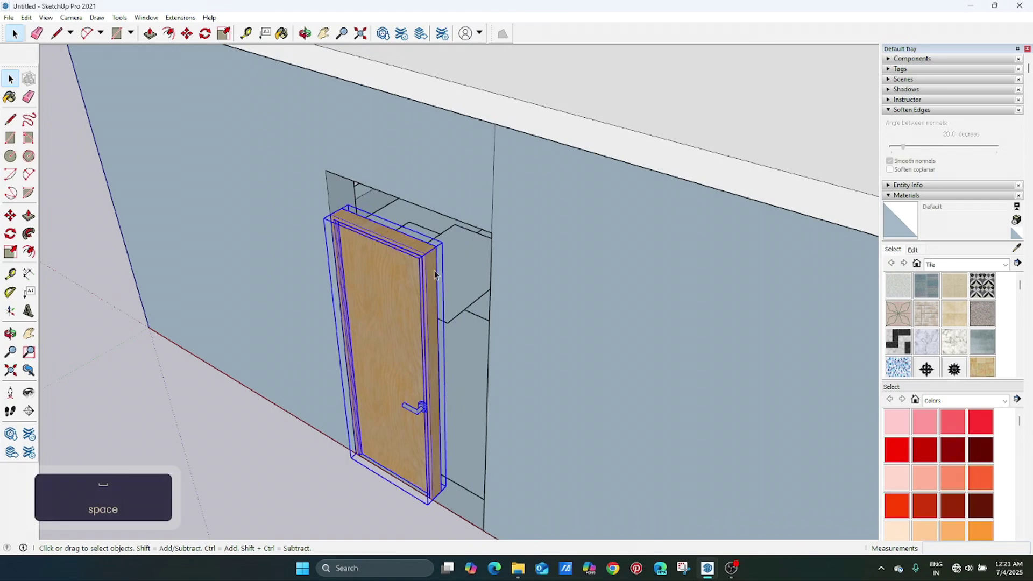
{"action": "key", "text": "s"}
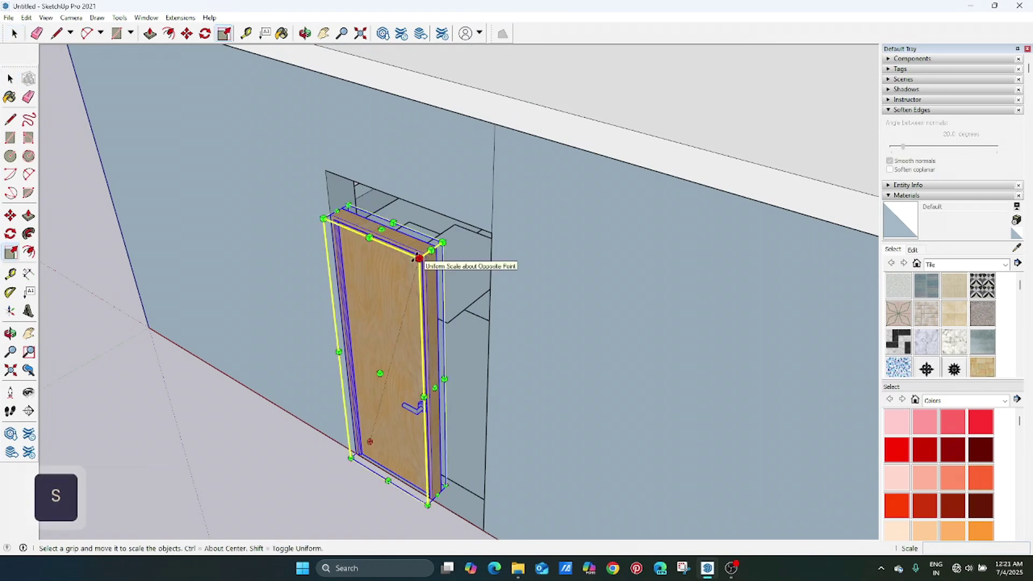
{"action": "left_click_drag", "start_coordinate": [417, 259], "coordinate": [444, 301]}
{"action": "key", "text": "Escape"}
- Scale the wooden door by 1.60 in width and about 1.14 in height to fill the doorway
{"action": "key", "text": "s"}
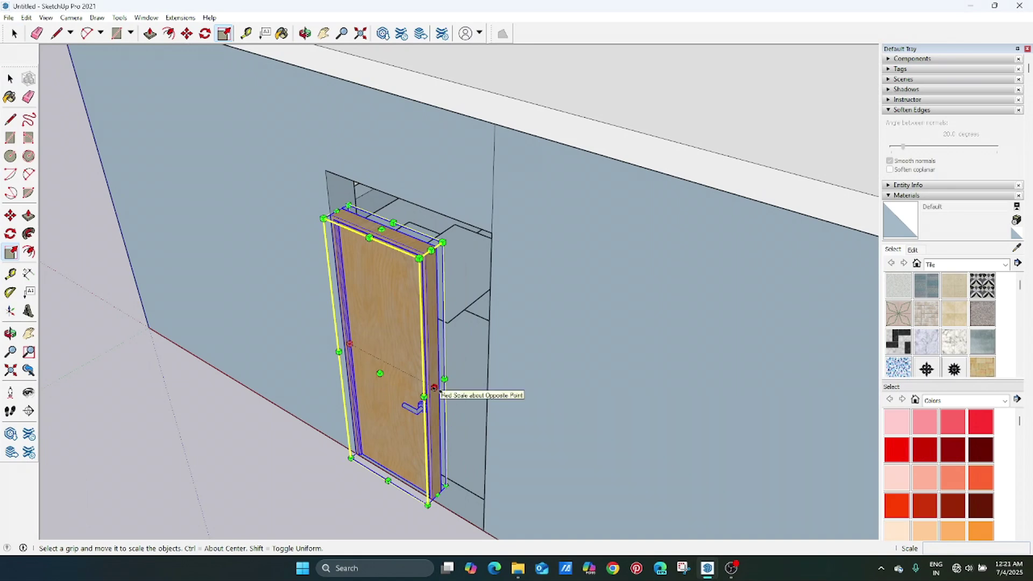
{"action": "left_click_drag", "start_coordinate": [434, 388], "coordinate": [495, 237]}
{"action": "middle_click_drag", "start_coordinate": [495, 237], "coordinate": [670, 186]}
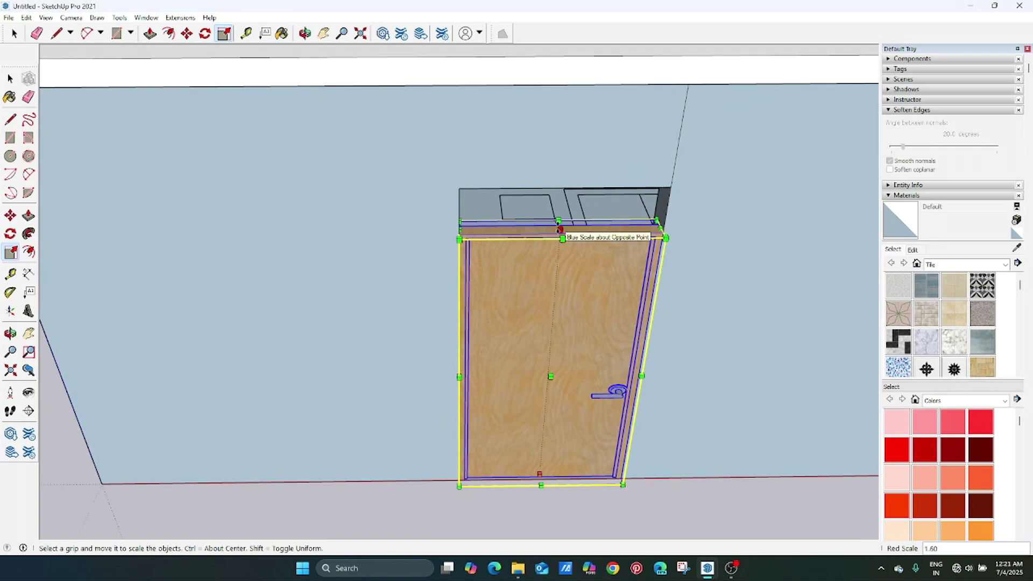
{"action": "left_click_drag", "start_coordinate": [560, 230], "coordinate": [564, 195]}
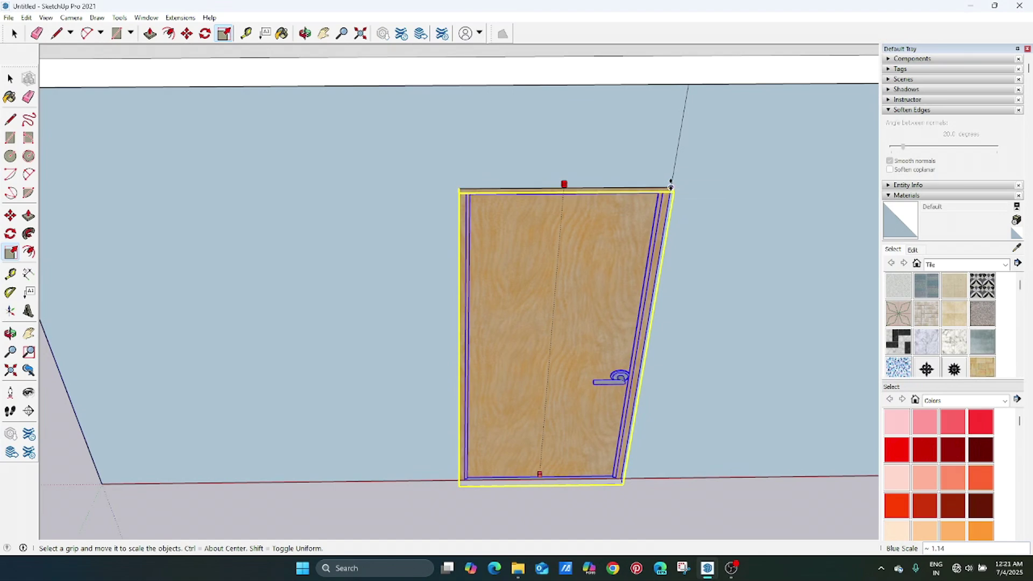
{"action": "mouse_move", "coordinate": [592, 346]}
{"action": "middle_mouse_down"}
{"action": "mouse_move", "coordinate": [590, 223]}
{"action": "mouse_move", "coordinate": [752, 256]}
{"action": "mouse_move", "coordinate": [913, 344]}
{"action": "mouse_move", "coordinate": [794, 343]}
{"action": "mouse_move", "coordinate": [565, 291]}
{"action": "mouse_move", "coordinate": [715, 265]}
{"action": "mouse_move", "coordinate": [332, 274]}
{"action": "mouse_move", "coordinate": [551, 362]}
{"action": "mouse_move", "coordinate": [683, 364]}
{"action": "mouse_move", "coordinate": [445, 340]}
{"action": "mouse_move", "coordinate": [544, 288]}
{"action": "mouse_move", "coordinate": [363, 299]}
{"action": "mouse_move", "coordinate": [585, 340]}
{"action": "middle_mouse_up"}
- Move the scaled door by its bottom corner into the depth of the wall so it sits inside the doorway
{"action": "key", "text": "space"}
{"action": "key", "text": "m"}
{"action": "left_click", "coordinate": [627, 355]}
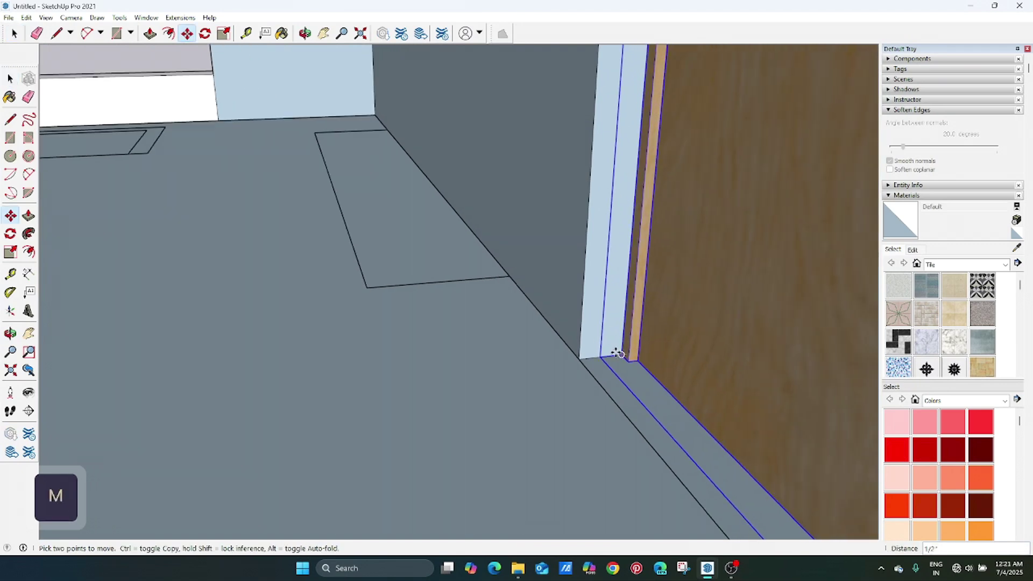
{"action": "left_click", "coordinate": [548, 362]}
{"action": "middle_click_drag", "start_coordinate": [549, 362], "coordinate": [332, 418]}
{"action": "key", "text": "space"}
{"action": "scroll", "coordinate": [332, 418], "scroll_direction": "down", "scroll_amount": 5}
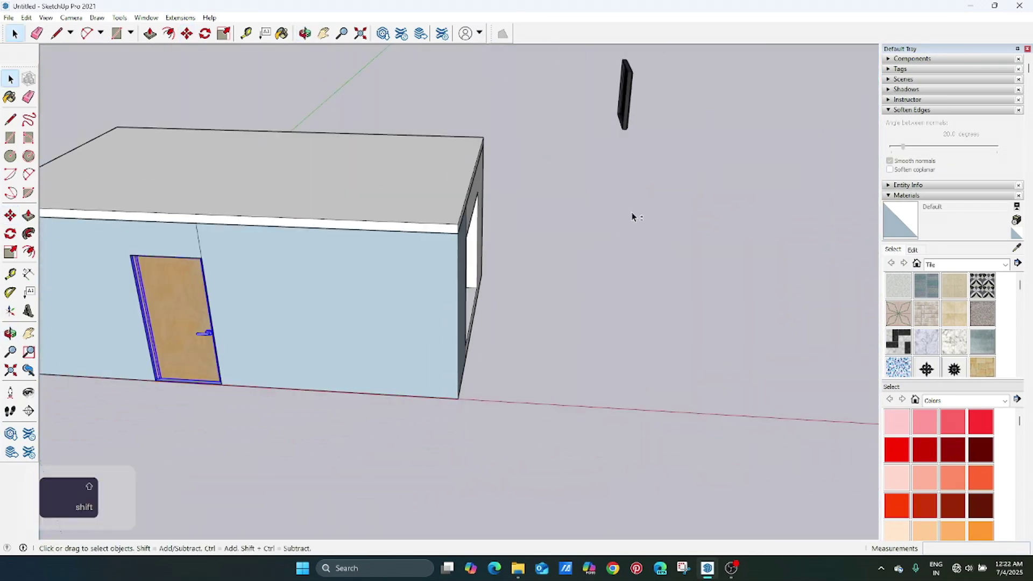
- Move the dark three-panel window by its bottom corner to the lower corner of the side wall's window opening
{"action": "middle_click_drag", "start_coordinate": [635, 219], "coordinate": [586, 292]}
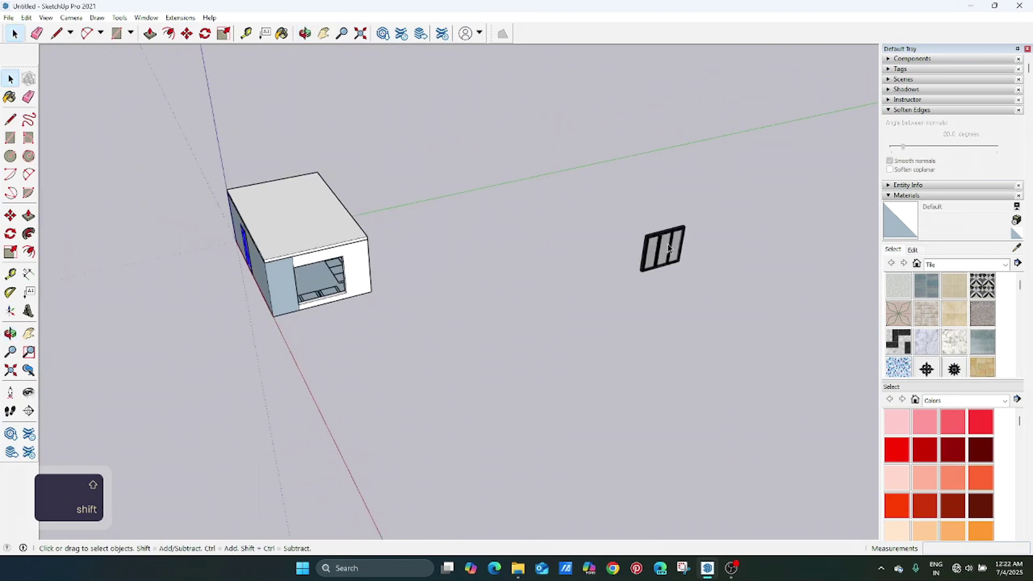
{"action": "scroll", "coordinate": [648, 258], "scroll_direction": "up", "scroll_amount": 10}
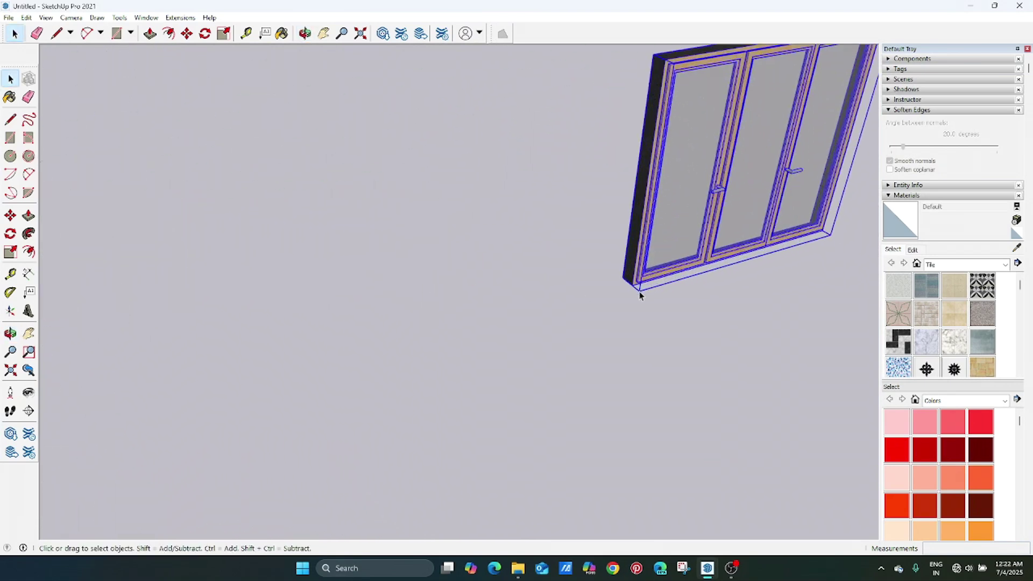
{"action": "left_click", "coordinate": [631, 289]}
{"action": "scroll", "coordinate": [588, 231], "scroll_direction": "down", "scroll_amount": 4}
{"action": "middle_click_drag", "start_coordinate": [592, 231], "coordinate": [708, 362]}
{"action": "scroll", "coordinate": [515, 267], "scroll_direction": "up", "scroll_amount": 1}
{"action": "scroll", "coordinate": [516, 267], "scroll_direction": "up", "scroll_amount": 6}
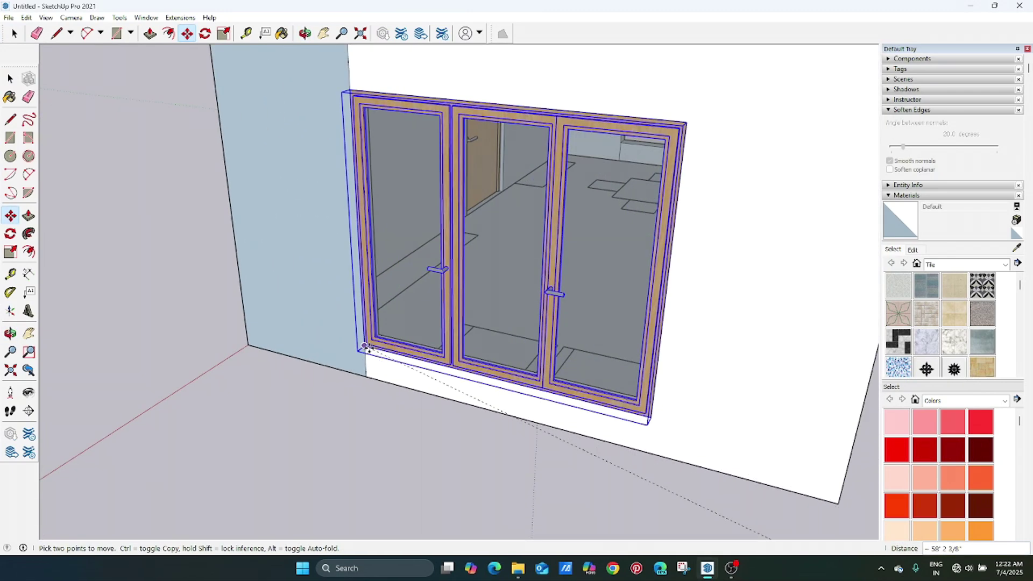
{"action": "middle_click_drag", "start_coordinate": [410, 329], "coordinate": [409, 371]}
{"action": "scroll", "coordinate": [489, 353], "scroll_direction": "up", "scroll_amount": 6}
{"action": "key", "text": "shift"}
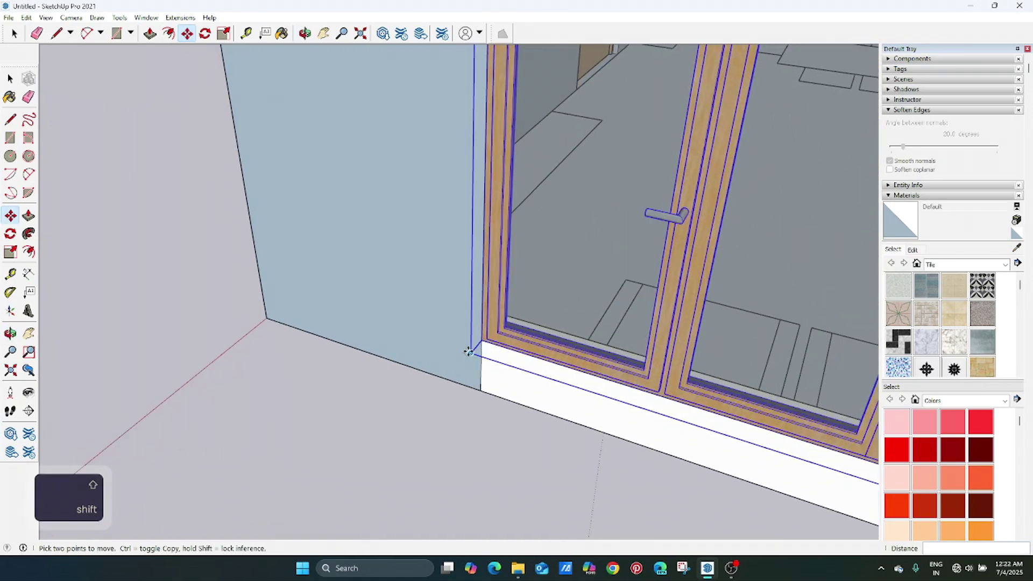
{"action": "left_click", "coordinate": [483, 339]}
- Inspect the placed window from inside the room and through the opening in the opposite wall
{"action": "middle_click_drag", "start_coordinate": [478, 344], "coordinate": [591, 199]}
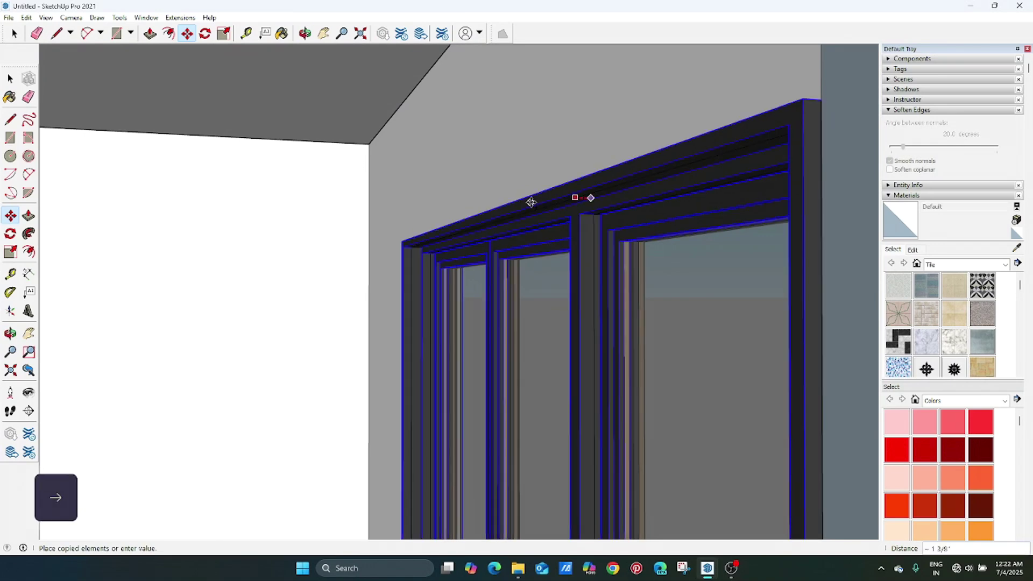
{"action": "key", "text": "space"}
{"action": "middle_click_drag", "start_coordinate": [594, 198], "coordinate": [420, 132]}
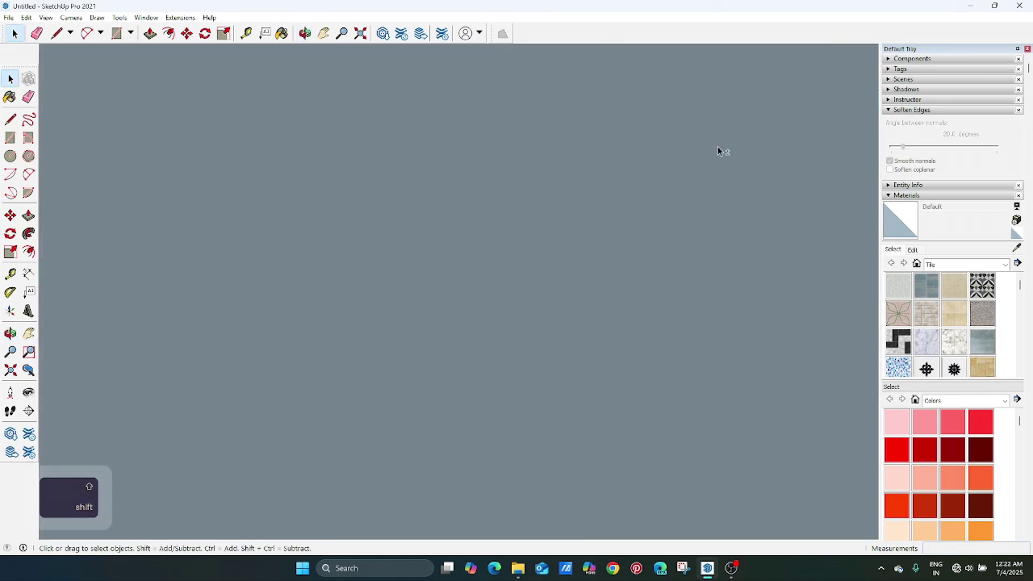
{"action": "middle_click_drag", "start_coordinate": [722, 152], "coordinate": [546, 214], "text": "shift"}
{"action": "scroll", "coordinate": [559, 204], "scroll_direction": "down", "scroll_amount": 5}
{"action": "scroll", "coordinate": [532, 214], "scroll_direction": "up", "scroll_amount": 2}
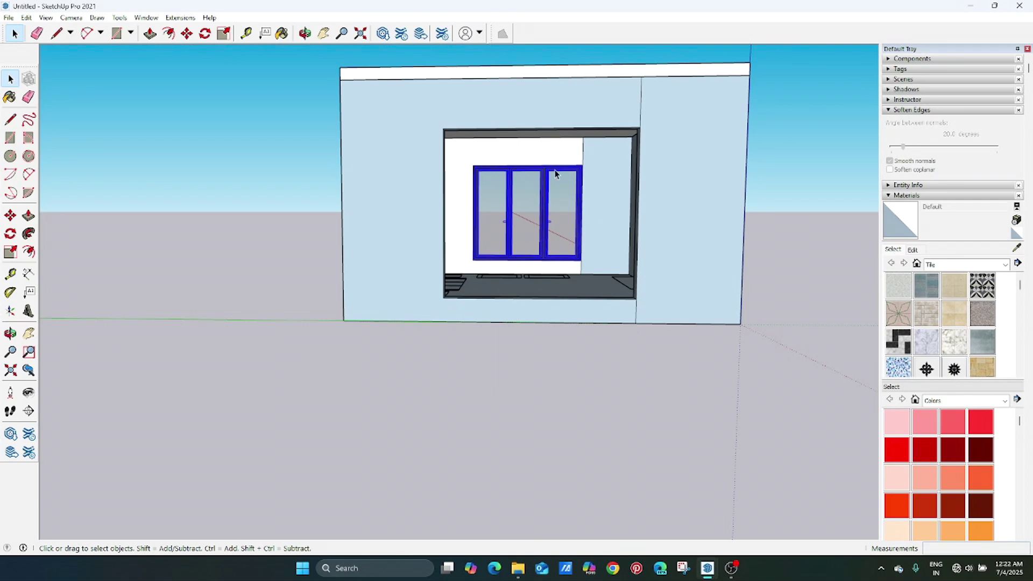
- Explode the placed dark three-panel window component
{"action": "middle_click_drag", "start_coordinate": [604, 244], "coordinate": [377, 369]}
{"action": "scroll", "coordinate": [508, 253], "scroll_direction": "up", "scroll_amount": 5}
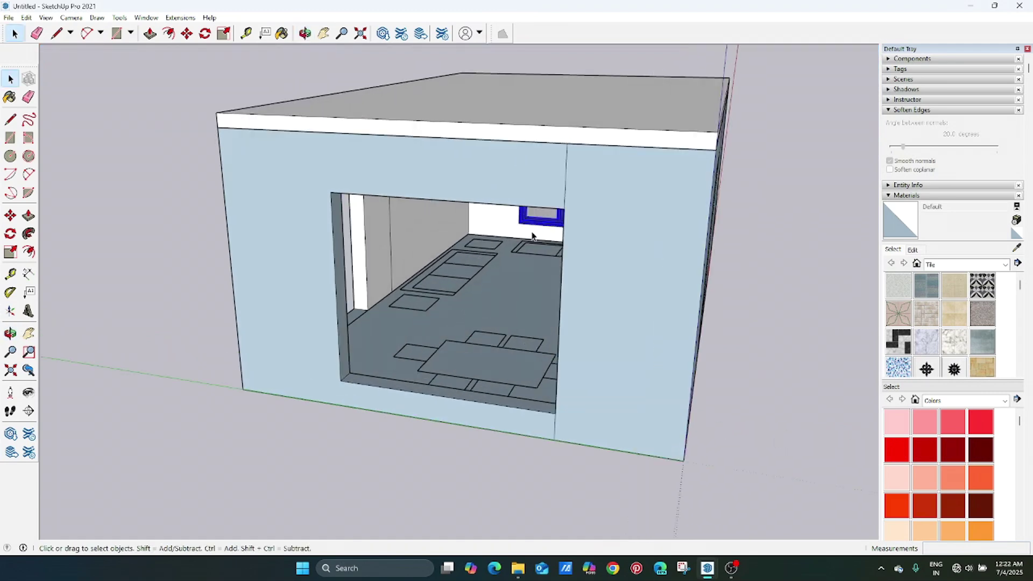
{"action": "right_click", "coordinate": [534, 215]}
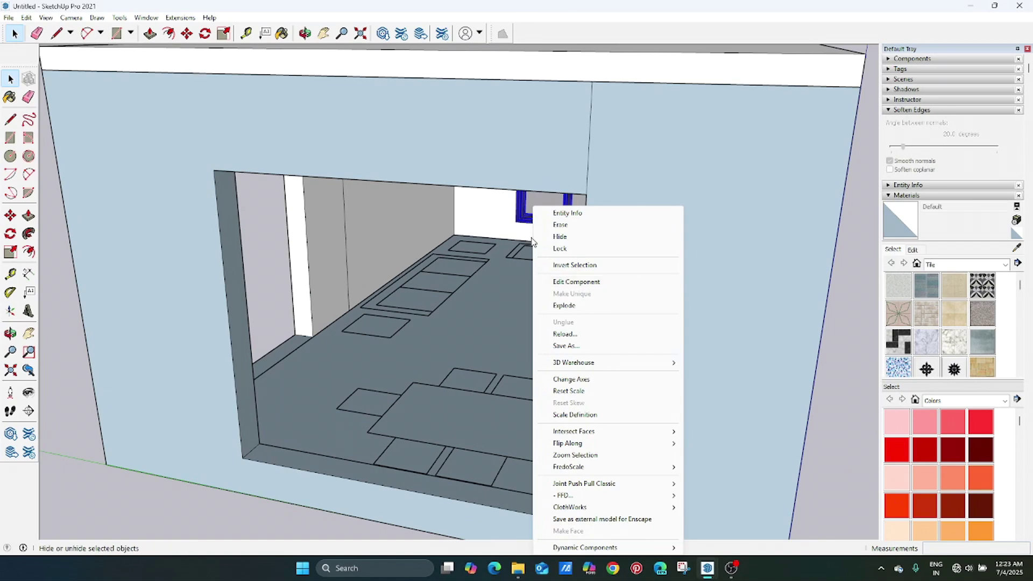
{"action": "left_click", "coordinate": [564, 306]}
{"action": "middle_click_drag", "start_coordinate": [549, 268], "coordinate": [558, 197]}
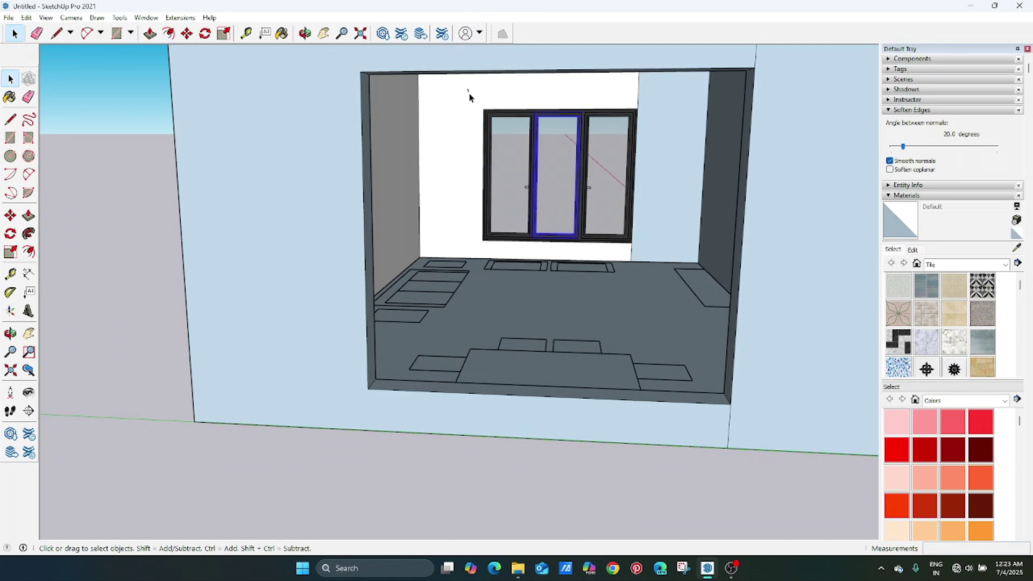
- Convert the exploded window's group into a new component with an arbitrary definition name
{"action": "right_click", "coordinate": [584, 181]}
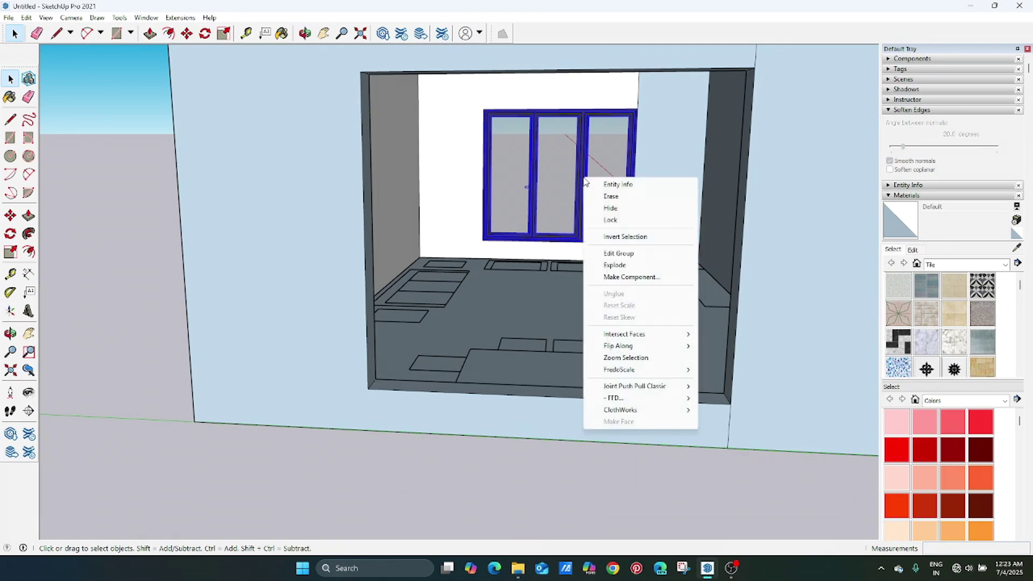
{"action": "left_click", "coordinate": [623, 278]}
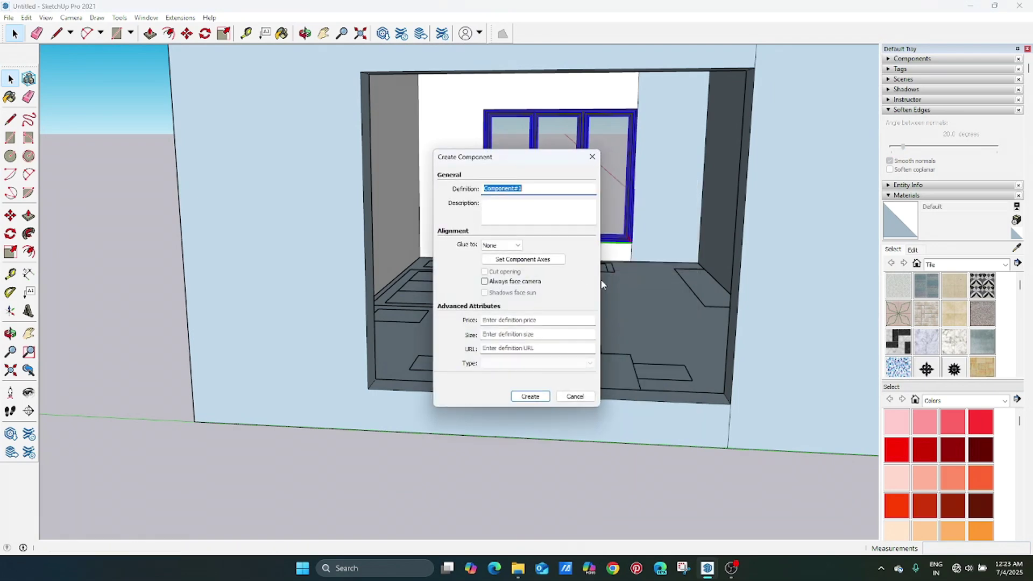
{"action": "type", "text": "sreg sreg h"}
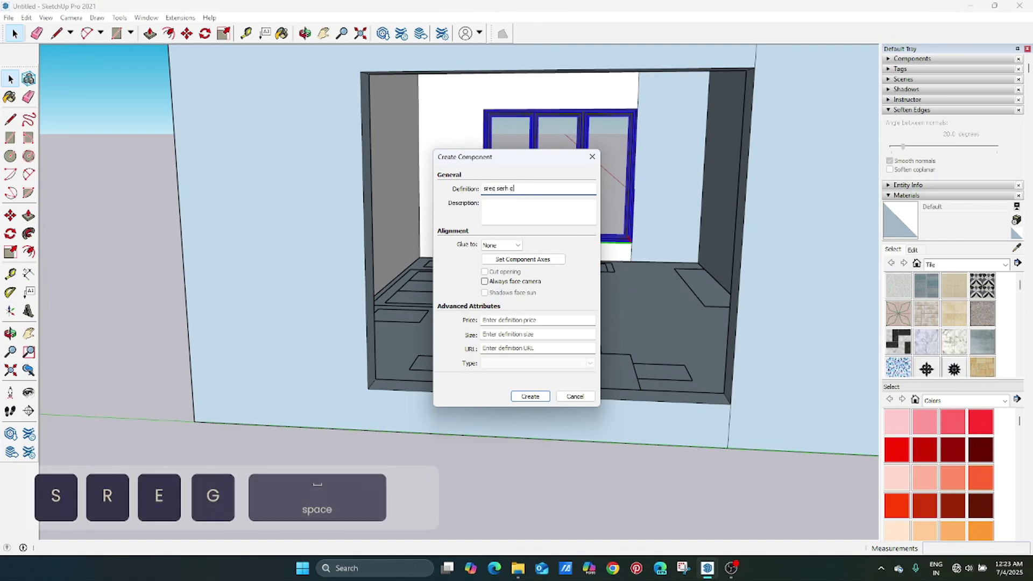
{"action": "left_click", "coordinate": [530, 397]}
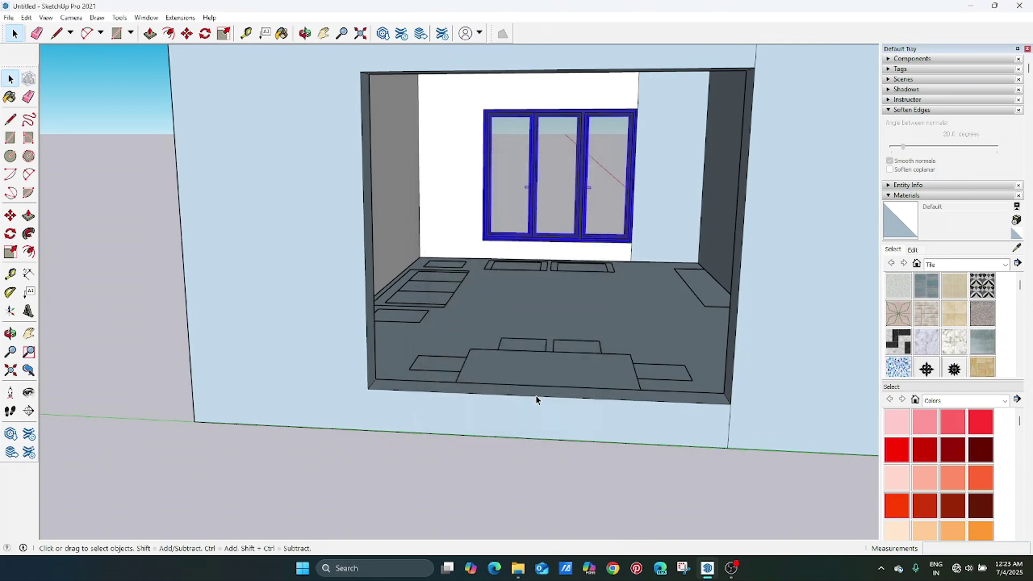
- Copy the window component by its lower corner to the matching corner of the opposite wall's opening, about 25' away
{"action": "key", "text": "m"}
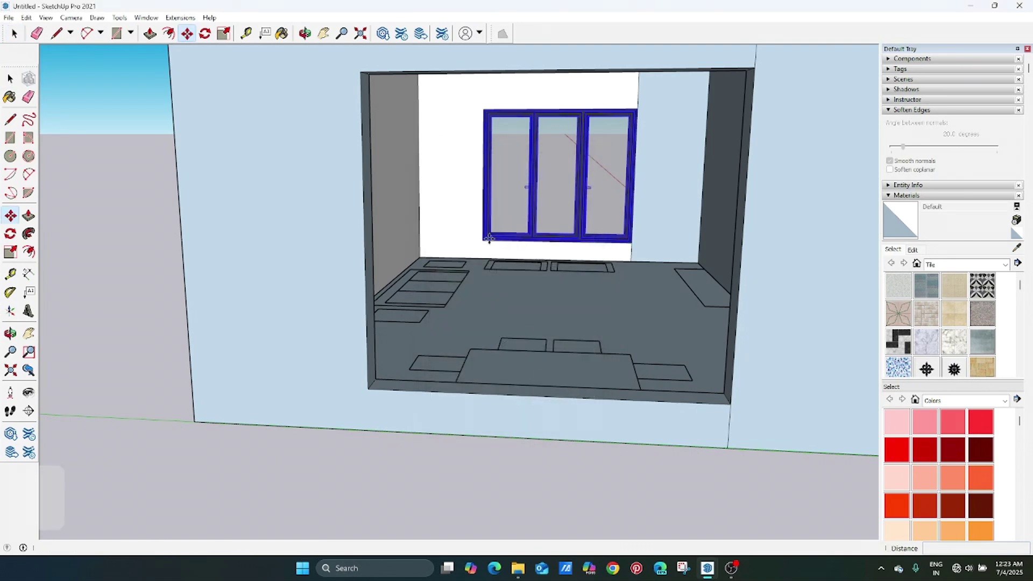
{"action": "key", "text": "ctrl"}
{"action": "left_click", "coordinate": [483, 239]}
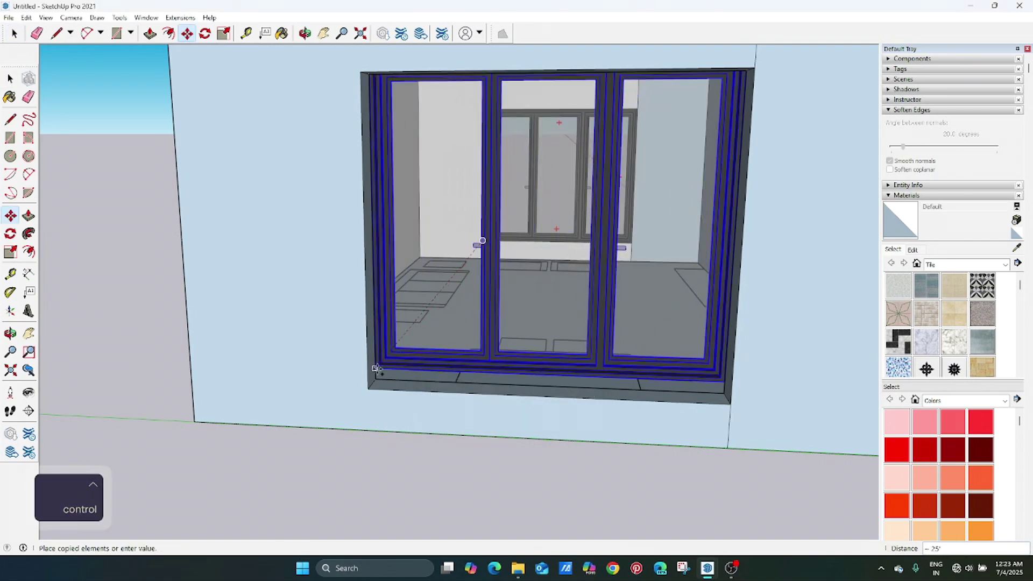
{"action": "key", "text": "Escape"}
{"action": "key", "text": "space"}
- Flip the copied window along the component's green axis and along its red axis
{"action": "middle_click_drag", "start_coordinate": [461, 265], "coordinate": [521, 218]}
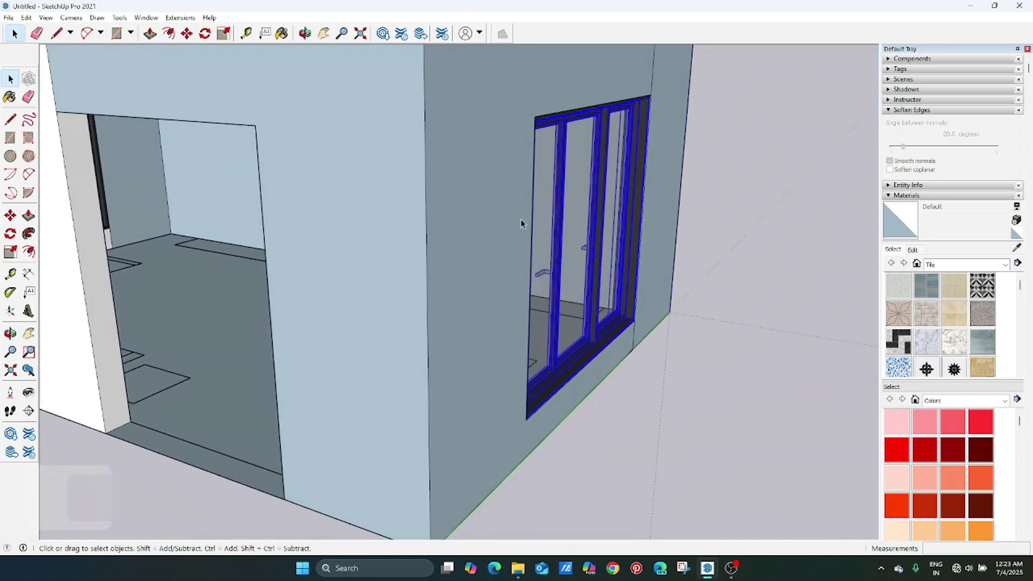
{"action": "middle_click_drag", "start_coordinate": [596, 274], "coordinate": [560, 261]}
{"action": "key", "text": "space"}
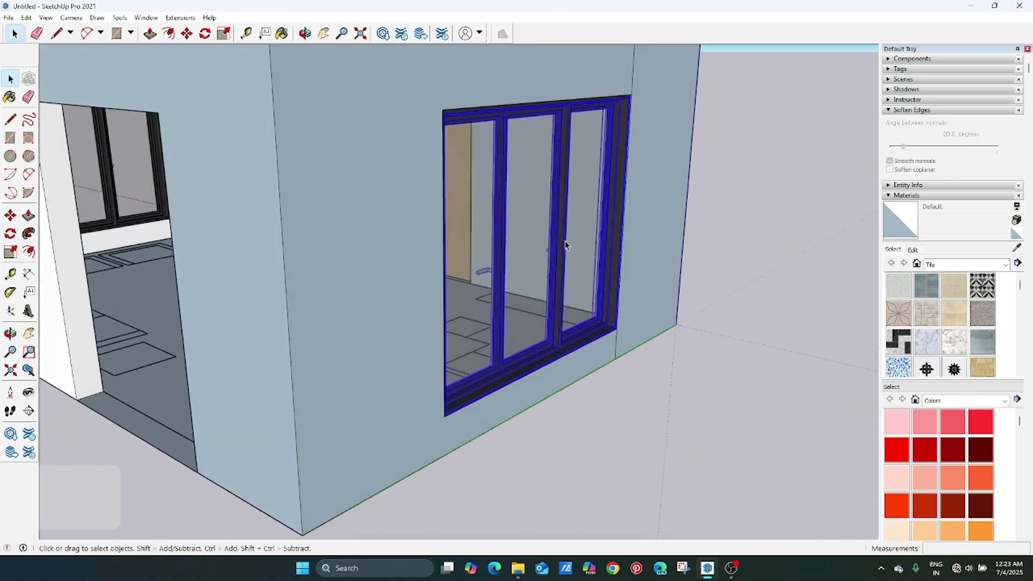
{"action": "right_click", "coordinate": [563, 239]}
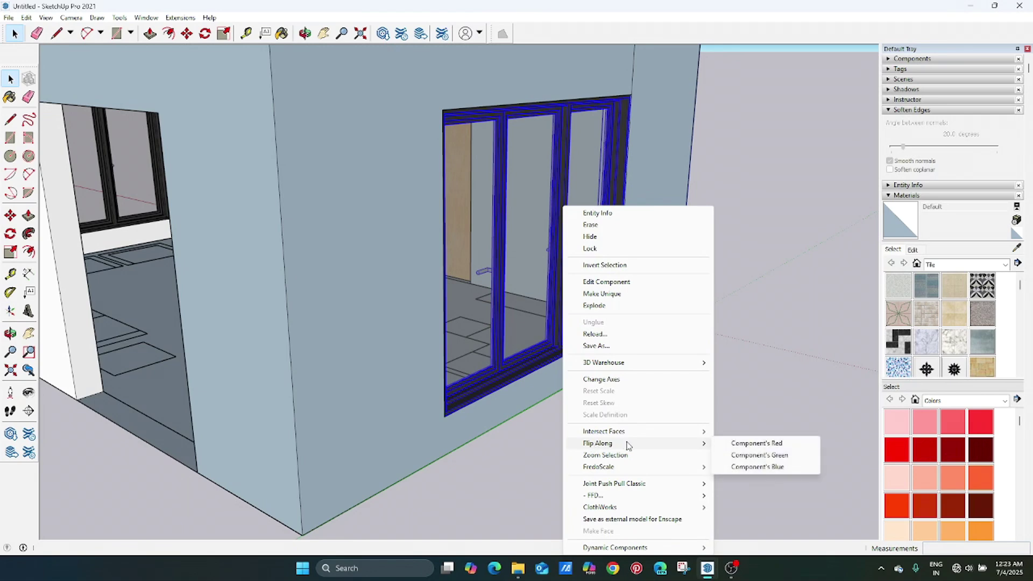
{"action": "left_click", "coordinate": [801, 457]}
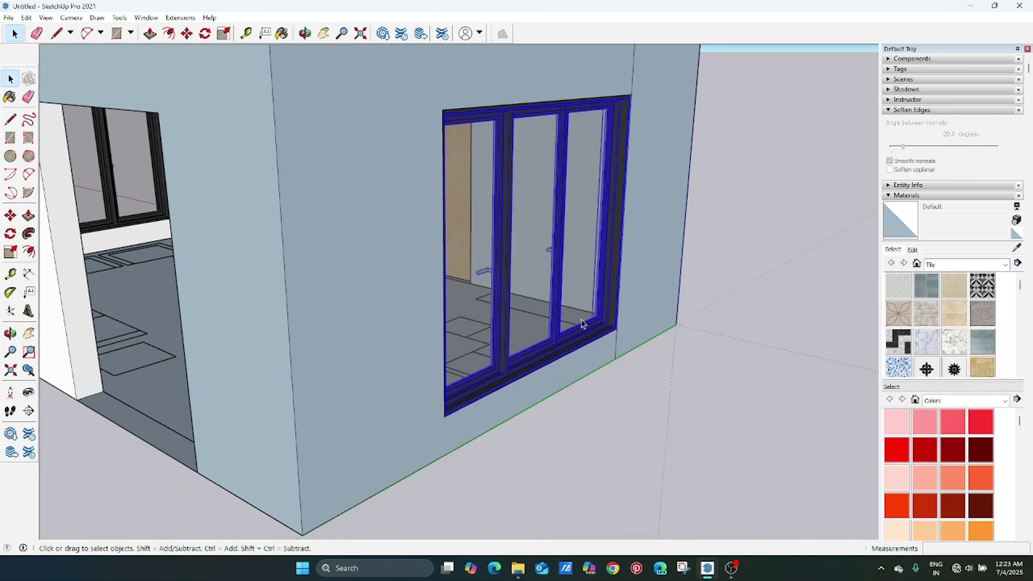
{"action": "right_click", "coordinate": [562, 292]}
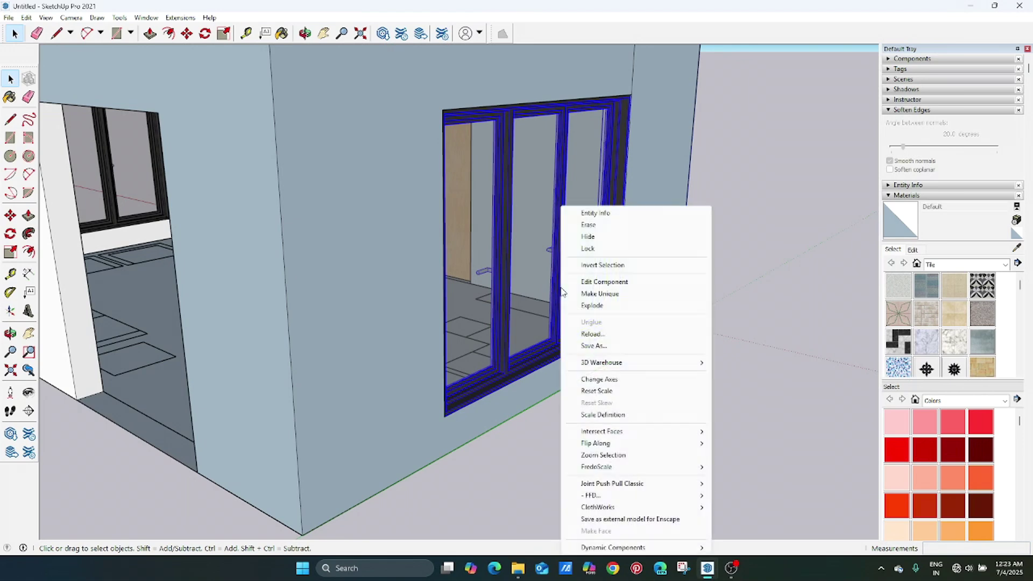
{"action": "mouse_move", "coordinate": [629, 446]}
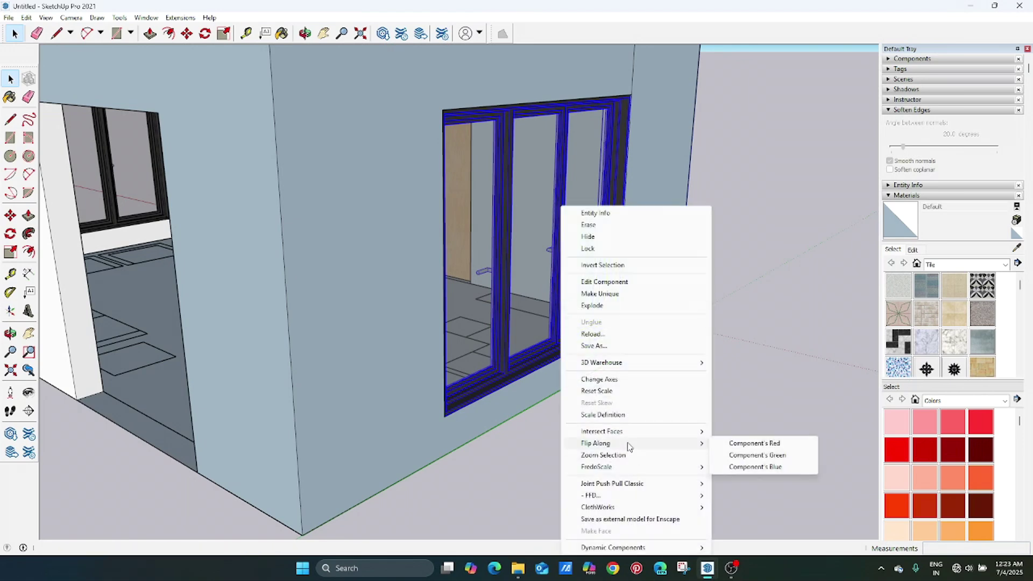
{"action": "left_click", "coordinate": [788, 447]}
- Move the flipped window by its bottom frame corner toward the outer edge of its wall opening
{"action": "middle_click_drag", "start_coordinate": [788, 448], "coordinate": [650, 346]}
{"action": "scroll", "coordinate": [606, 309], "scroll_direction": "up", "scroll_amount": 8}
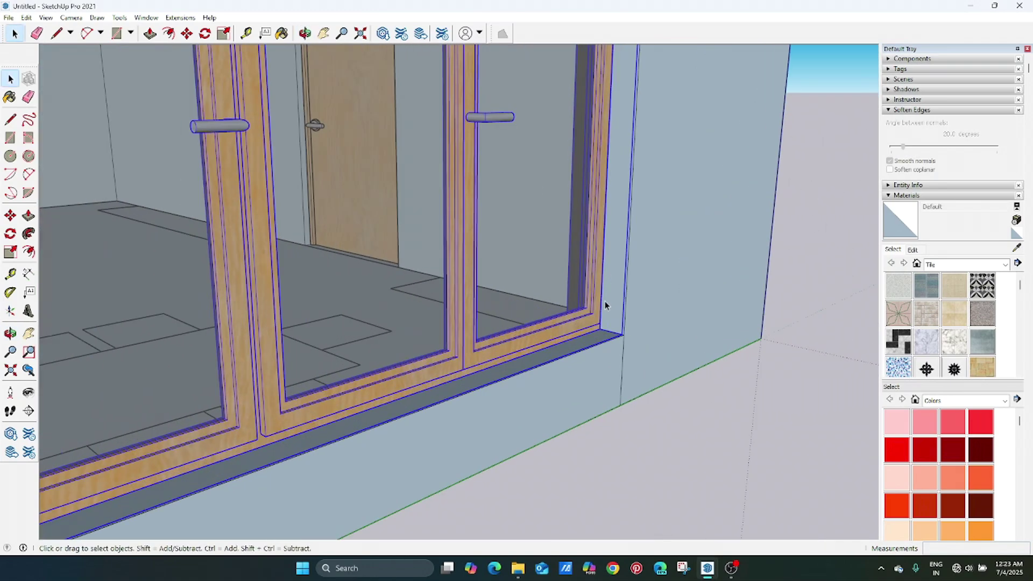
{"action": "scroll", "coordinate": [600, 340], "scroll_direction": "up", "scroll_amount": 3}
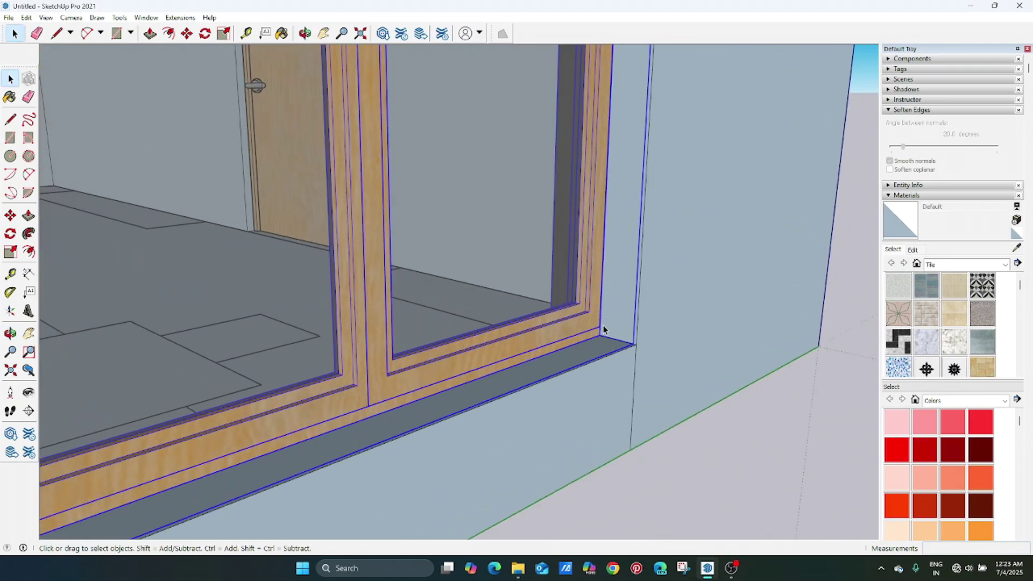
{"action": "key", "text": "m"}
{"action": "scroll", "coordinate": [614, 339], "scroll_direction": "up", "scroll_amount": 2}
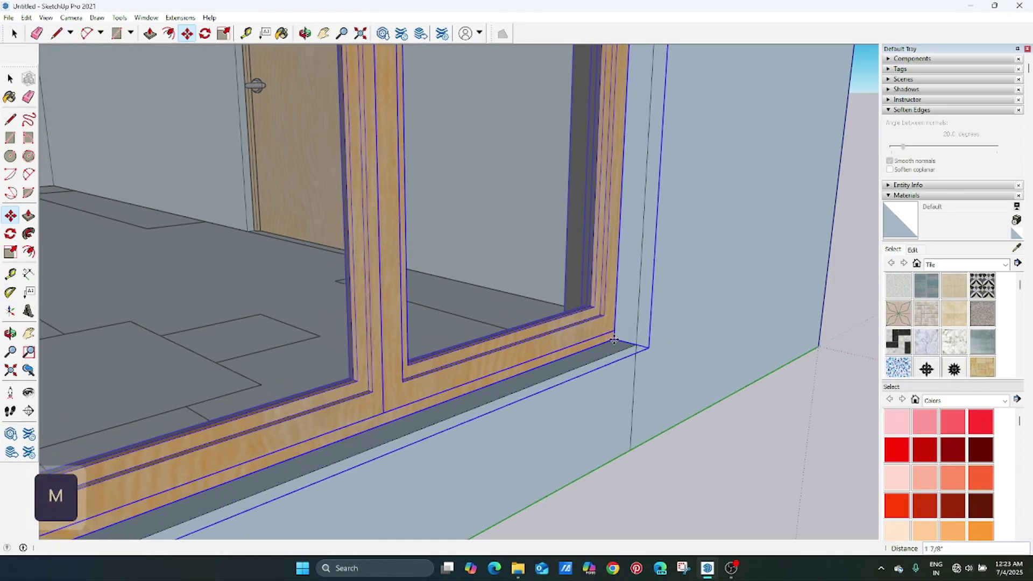
{"action": "middle_click_drag", "start_coordinate": [588, 334], "coordinate": [704, 398]}
{"action": "scroll", "coordinate": [549, 343], "scroll_direction": "down", "scroll_amount": 3}
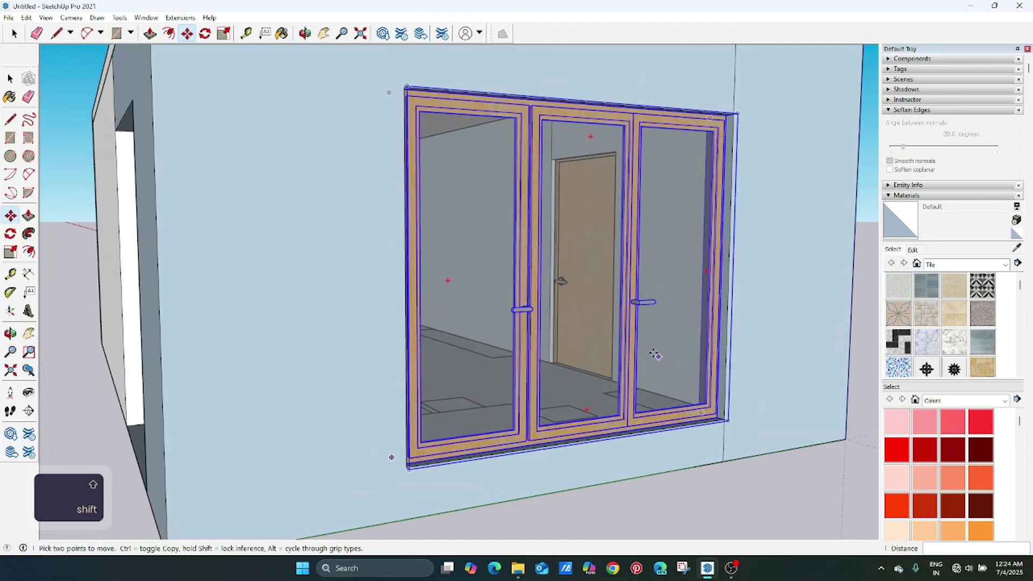
{"action": "scroll", "coordinate": [581, 301], "scroll_direction": "down", "scroll_amount": 3}
- Enter the room near the wooden door and set the camera's field of view to 60 degrees
{"action": "middle_click_drag", "start_coordinate": [577, 299], "coordinate": [177, 368]}
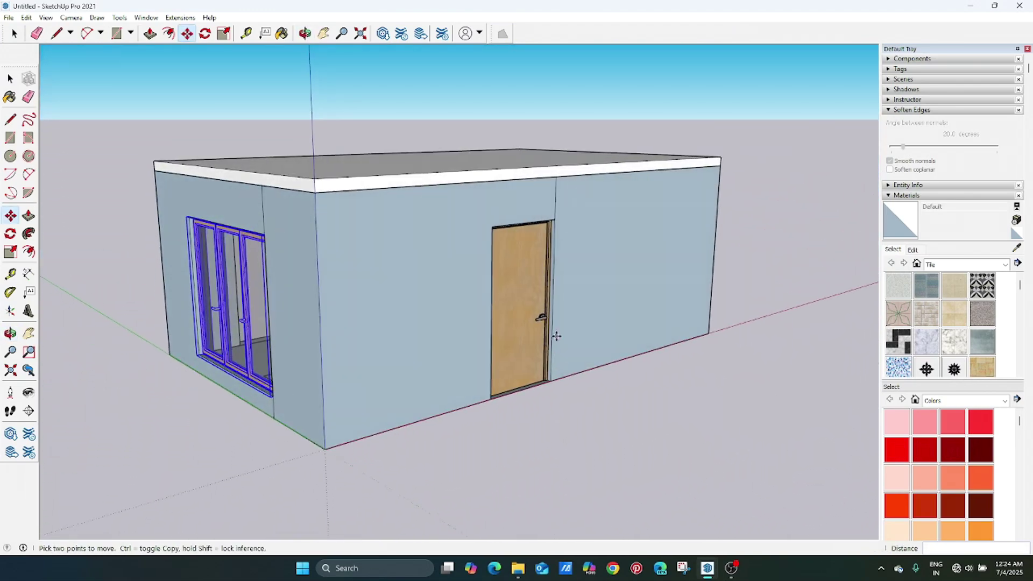
{"action": "middle_click_drag", "start_coordinate": [556, 336], "coordinate": [358, 334]}
{"action": "middle_click_drag", "start_coordinate": [558, 291], "coordinate": [783, 256]}
{"action": "key", "text": "space"}
{"action": "key", "text": "space"}
{"action": "scroll", "coordinate": [539, 258], "scroll_direction": "up", "scroll_amount": 5}
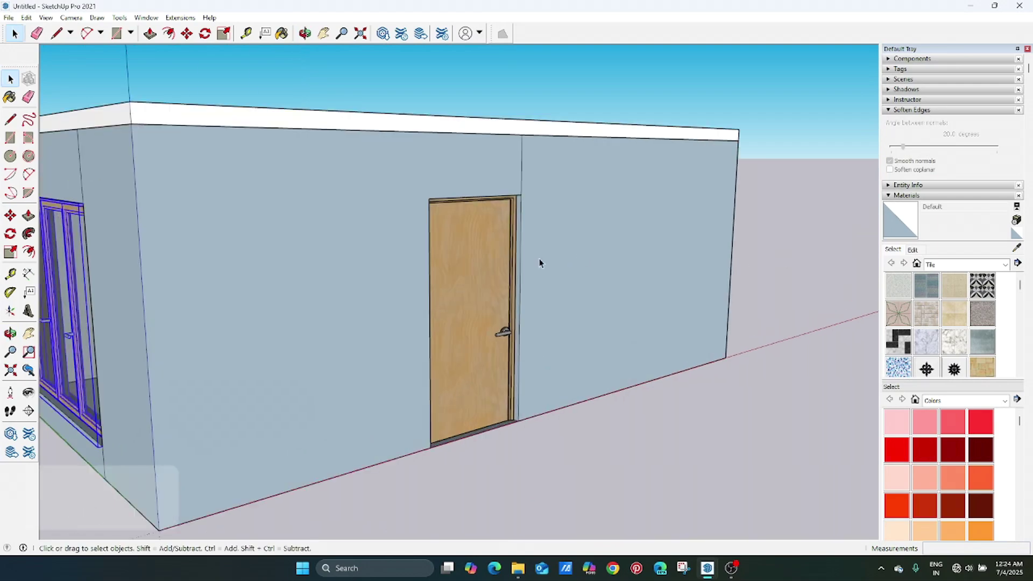
{"action": "scroll", "coordinate": [511, 270], "scroll_direction": "up", "scroll_amount": 3}
{"action": "middle_click_drag", "start_coordinate": [491, 257], "coordinate": [679, 293]}
{"action": "key", "text": "space"}
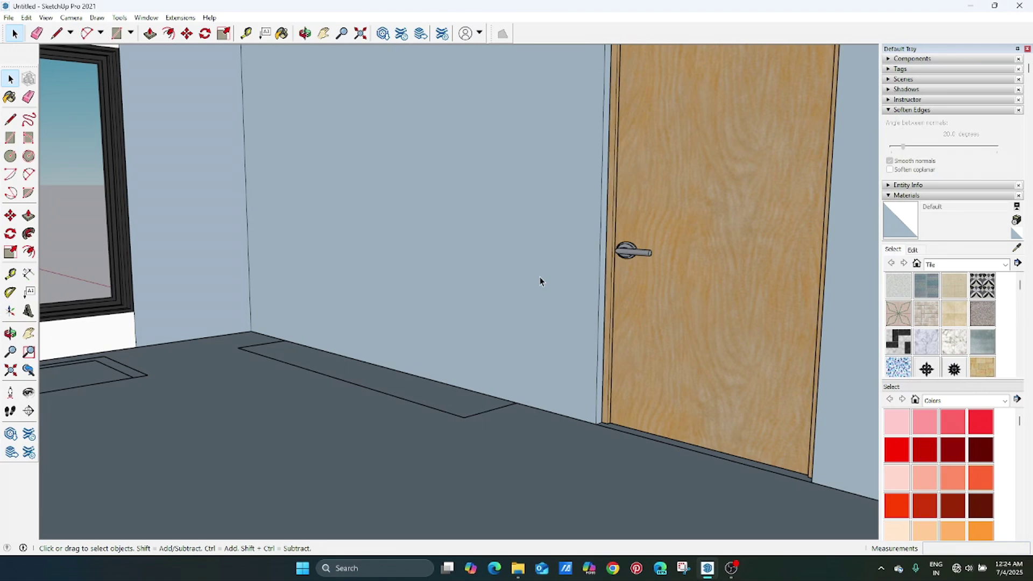
{"action": "key", "text": "z"}
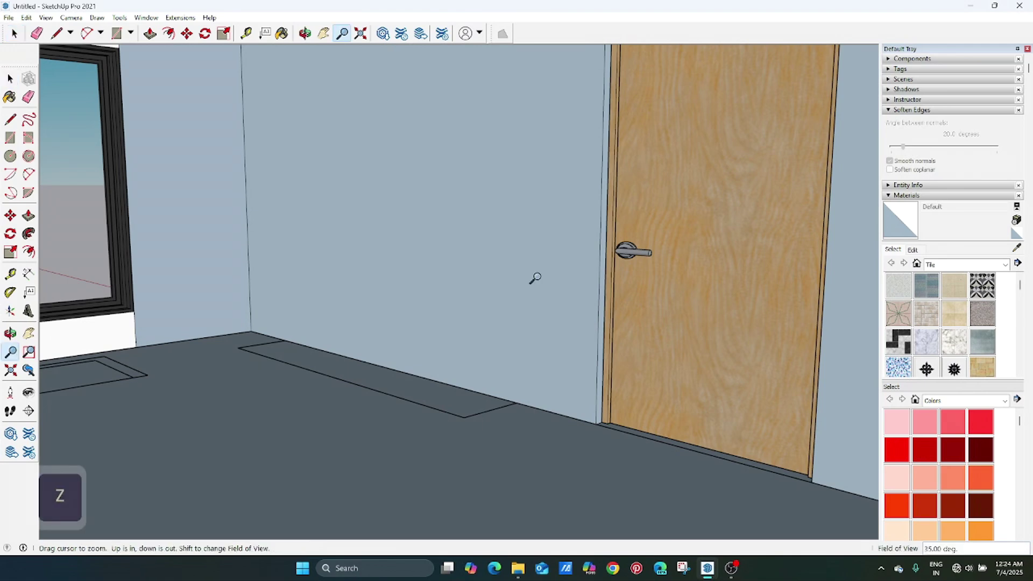
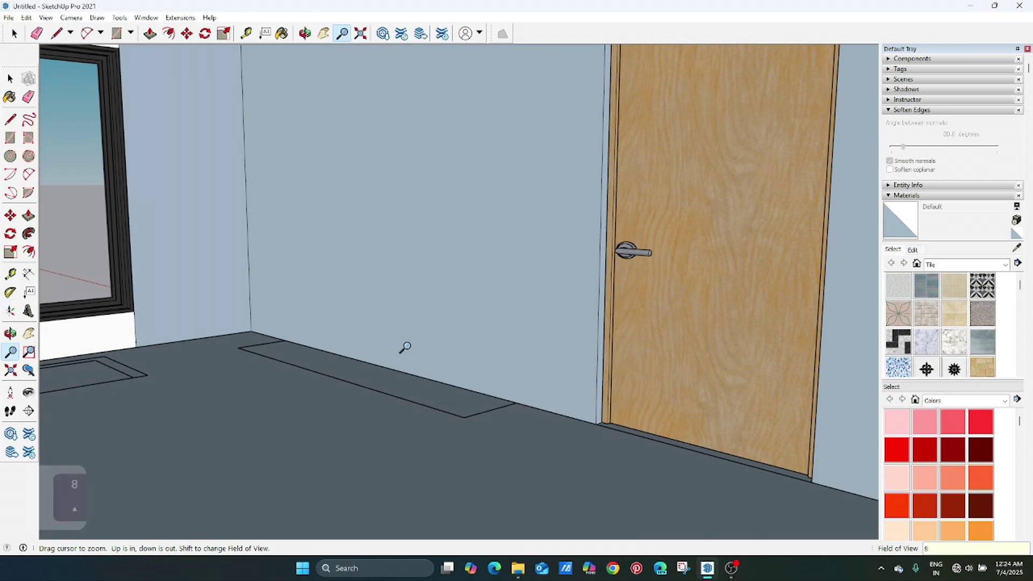
{"action": "key", "text": "Return"}
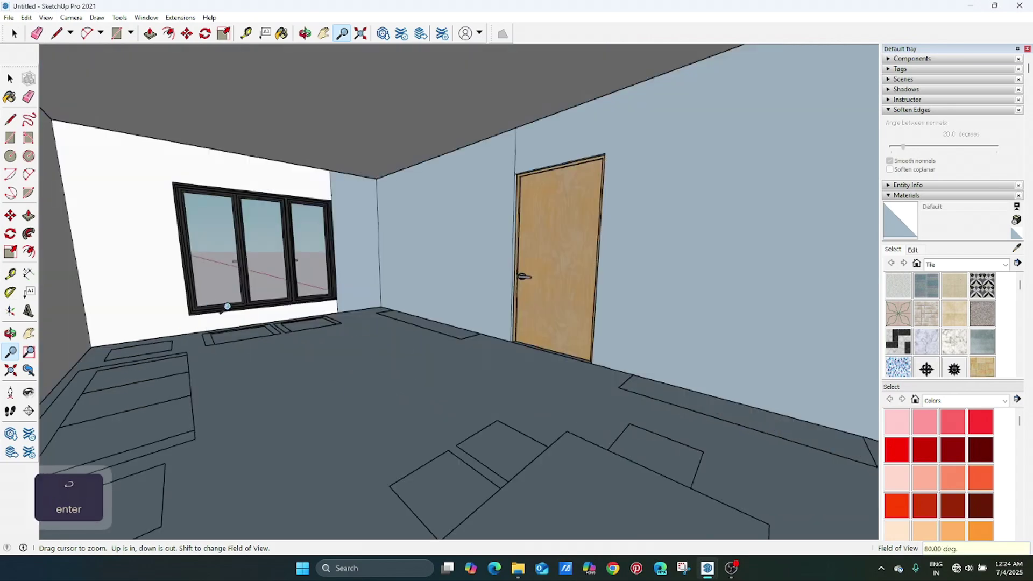
- Examine the room's interior, turning from the window wall to face the wall with the wooden door
{"action": "key", "text": "o"}
{"action": "left_click_drag", "start_coordinate": [554, 339], "coordinate": [464, 328]}
{"action": "left_click_drag", "start_coordinate": [316, 306], "coordinate": [654, 385]}
{"action": "key", "text": "z"}
{"action": "middle_click_drag", "start_coordinate": [653, 385], "coordinate": [597, 387], "text": "shift"}
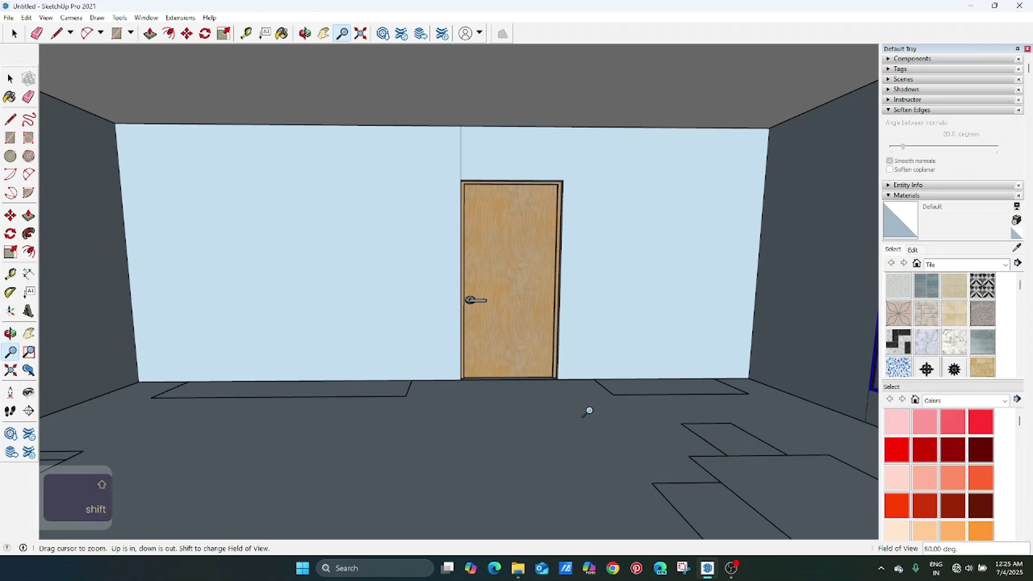
{"action": "key", "text": "o"}
{"action": "mouse_move", "coordinate": [588, 380]}
{"action": "left_mouse_down"}
{"action": "mouse_move", "coordinate": [607, 364]}
{"action": "mouse_move", "coordinate": [590, 364]}
{"action": "left_mouse_up"}
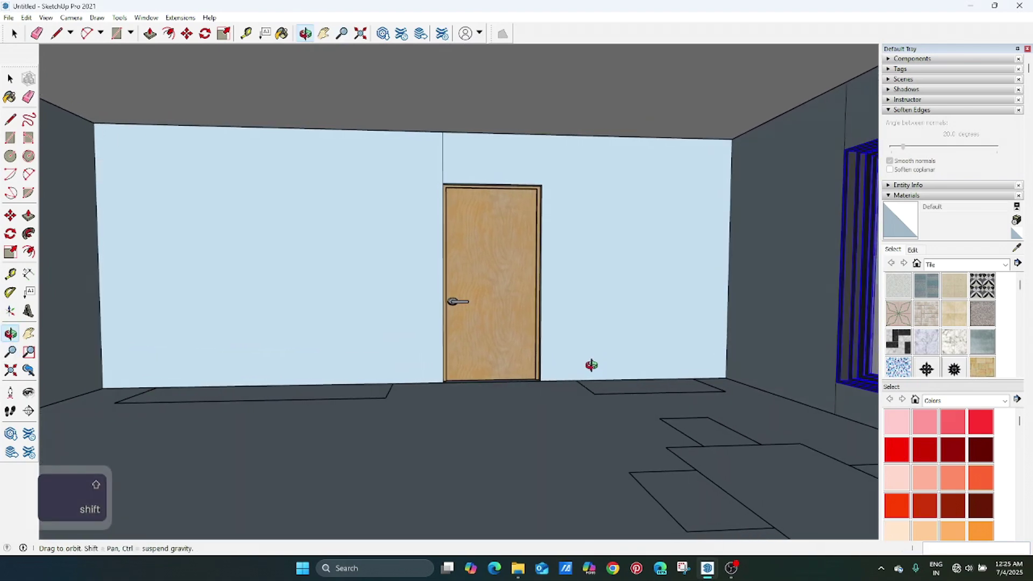
{"action": "key", "text": "space"}
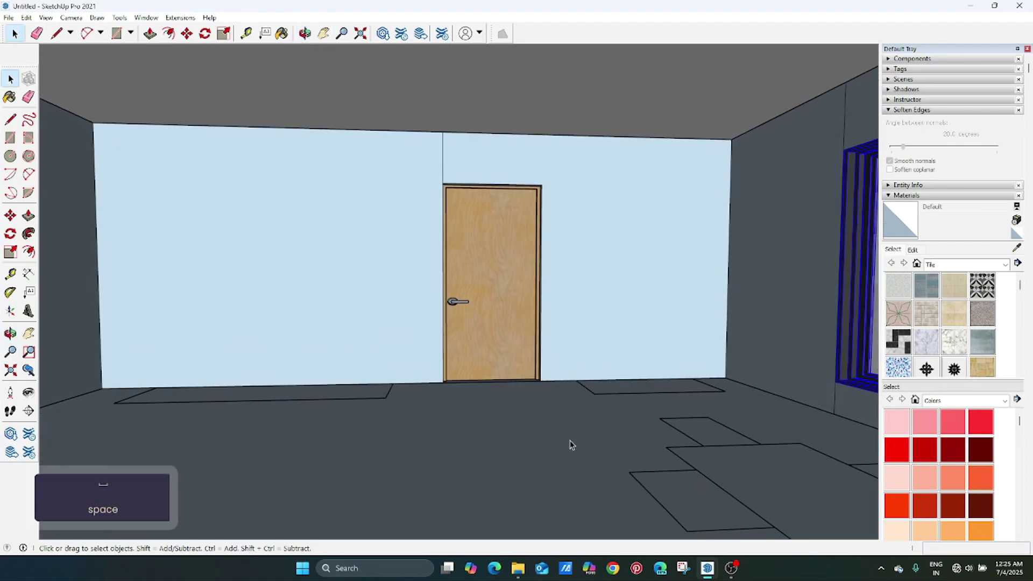
- Open the group containing the room's walls and floor for editing, with the door and window corner in view
{"action": "left_click", "coordinate": [605, 429]}
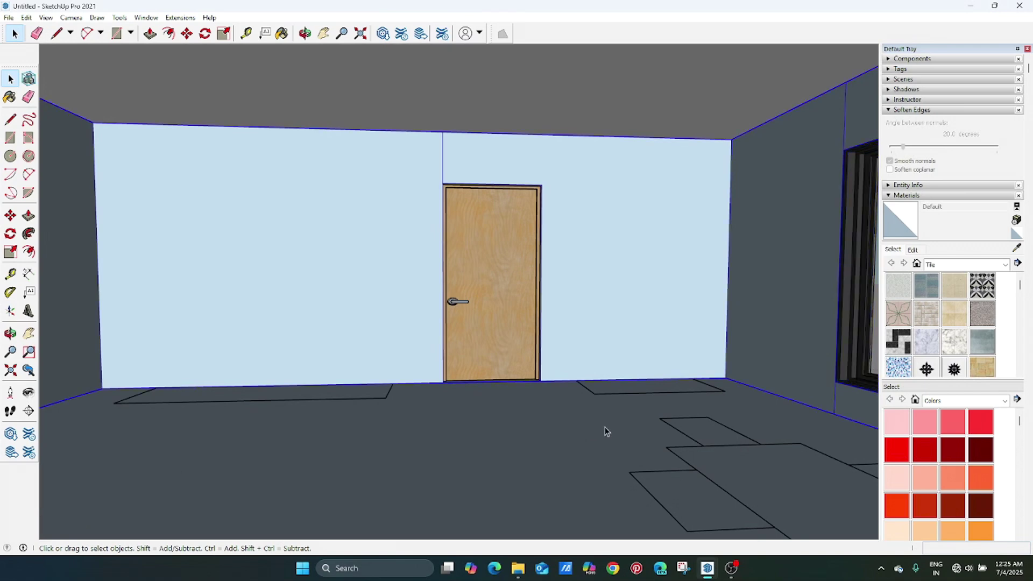
{"action": "double_click", "coordinate": [605, 430]}
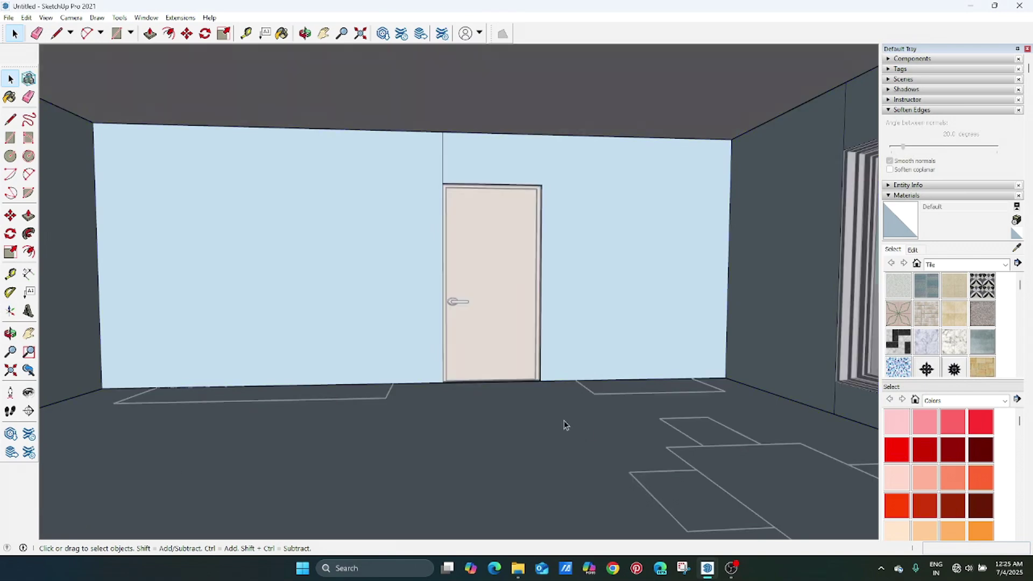
{"action": "key", "text": "o"}
{"action": "left_click_drag", "start_coordinate": [562, 424], "coordinate": [764, 428]}
{"action": "key", "text": "space"}
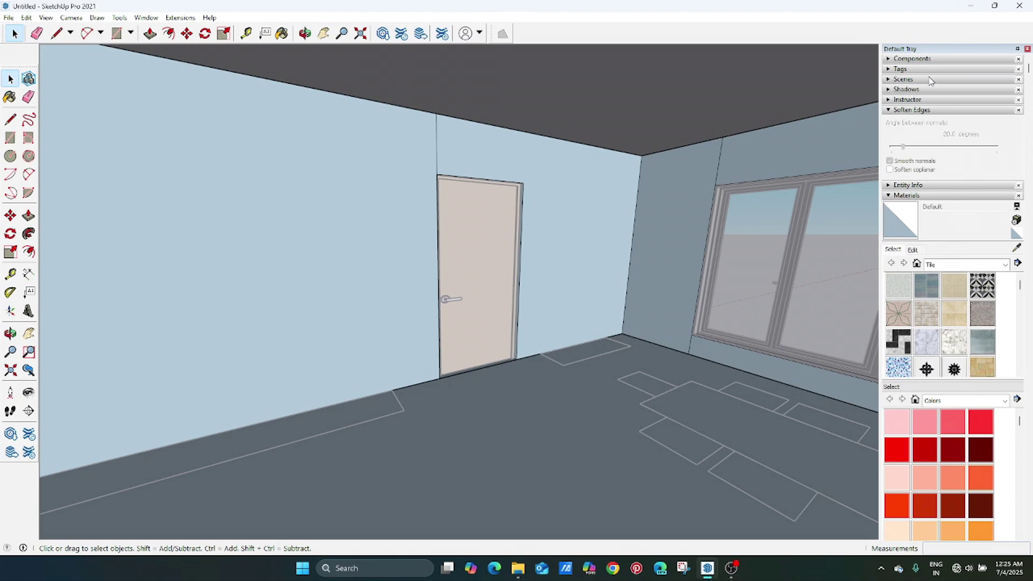
- Paint the room's floor with Field Square Tile from the Tile material collection
{"action": "left_click", "coordinate": [941, 264]}
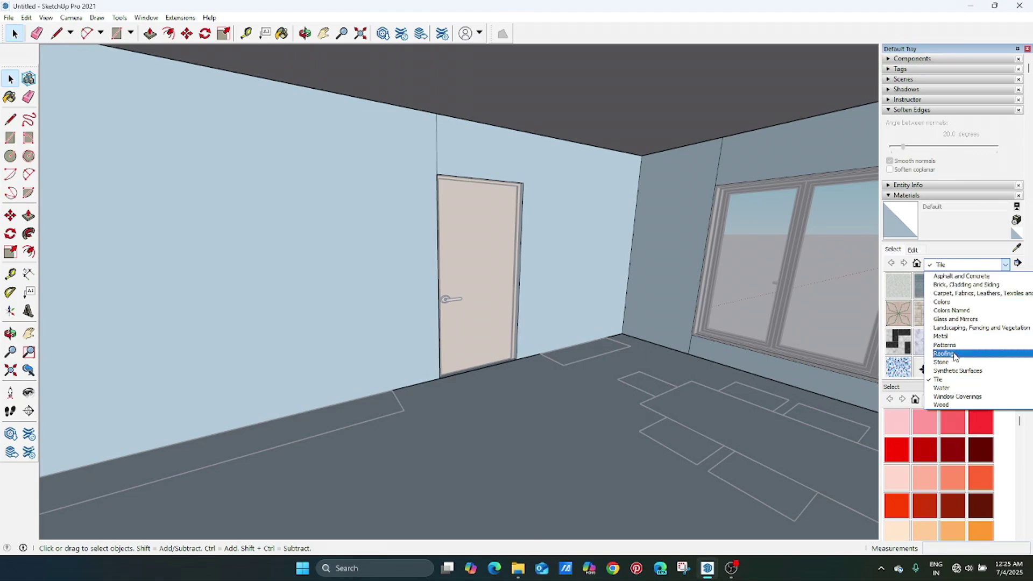
{"action": "left_click", "coordinate": [951, 379]}
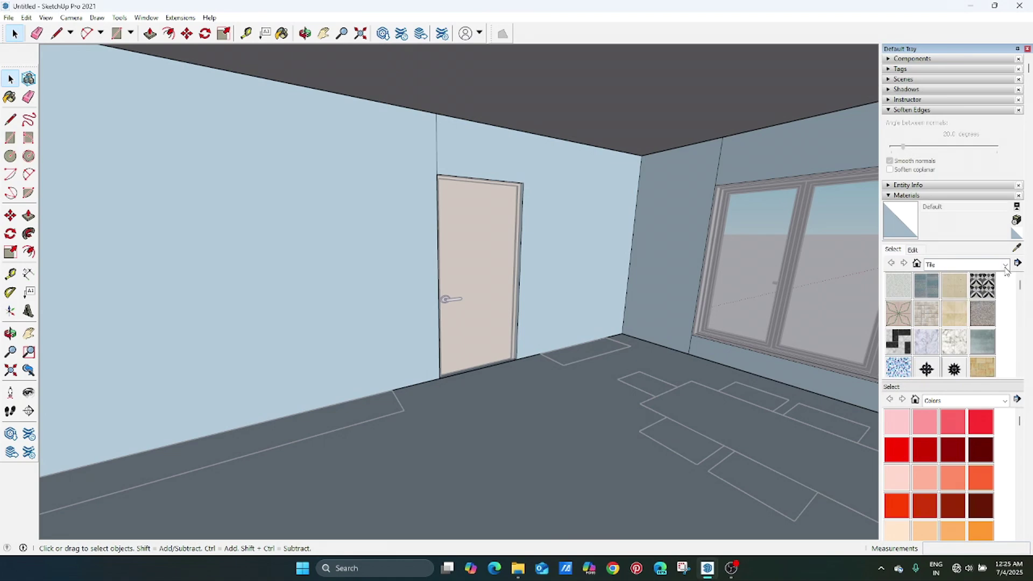
{"action": "scroll", "coordinate": [964, 354], "scroll_direction": "down", "scroll_amount": 6}
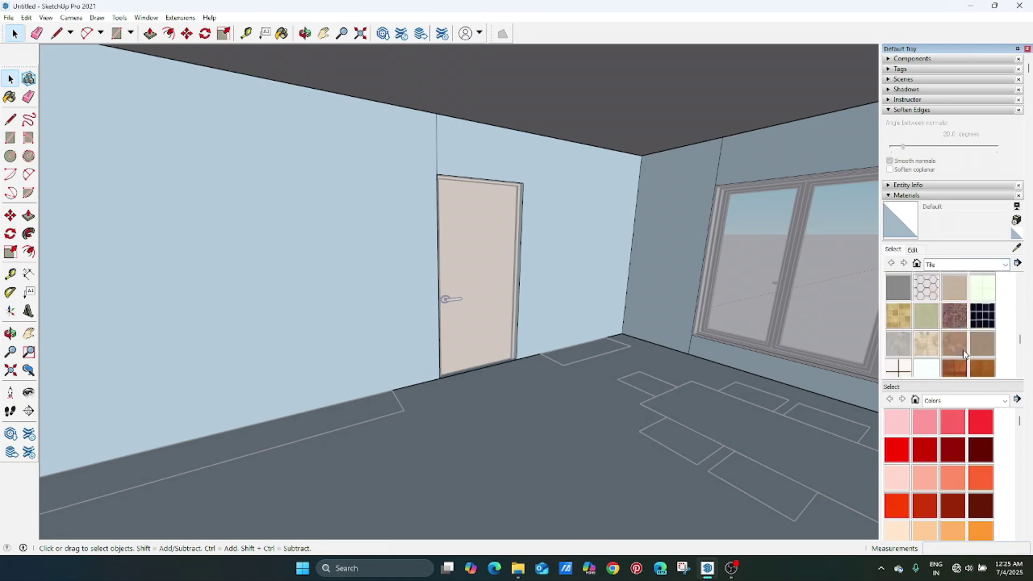
{"action": "scroll", "coordinate": [965, 354], "scroll_direction": "up", "scroll_amount": 2}
{"action": "scroll", "coordinate": [964, 354], "scroll_direction": "up", "scroll_amount": 2}
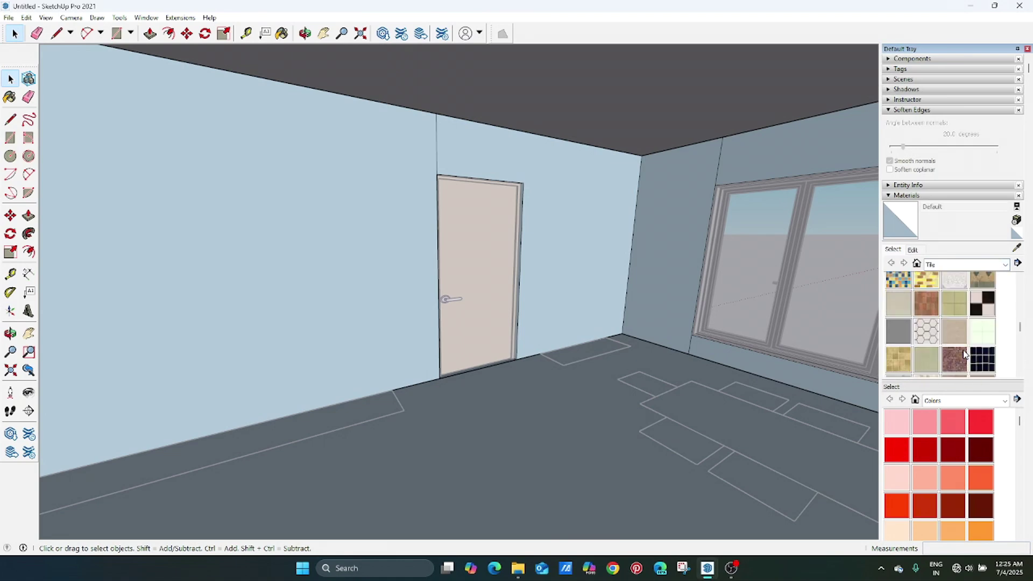
{"action": "scroll", "coordinate": [964, 354], "scroll_direction": "up", "scroll_amount": 4}
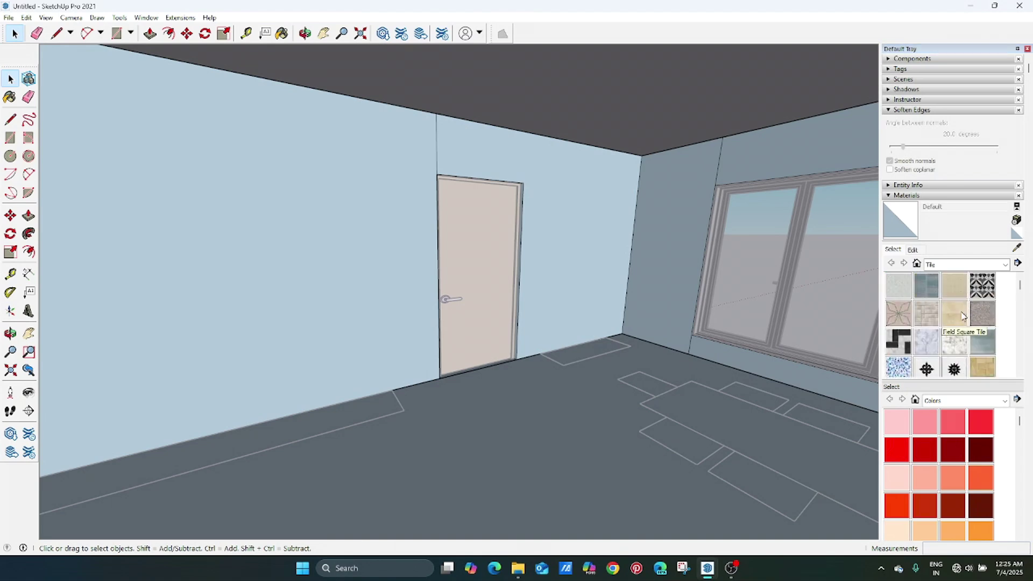
{"action": "left_click", "coordinate": [897, 288]}
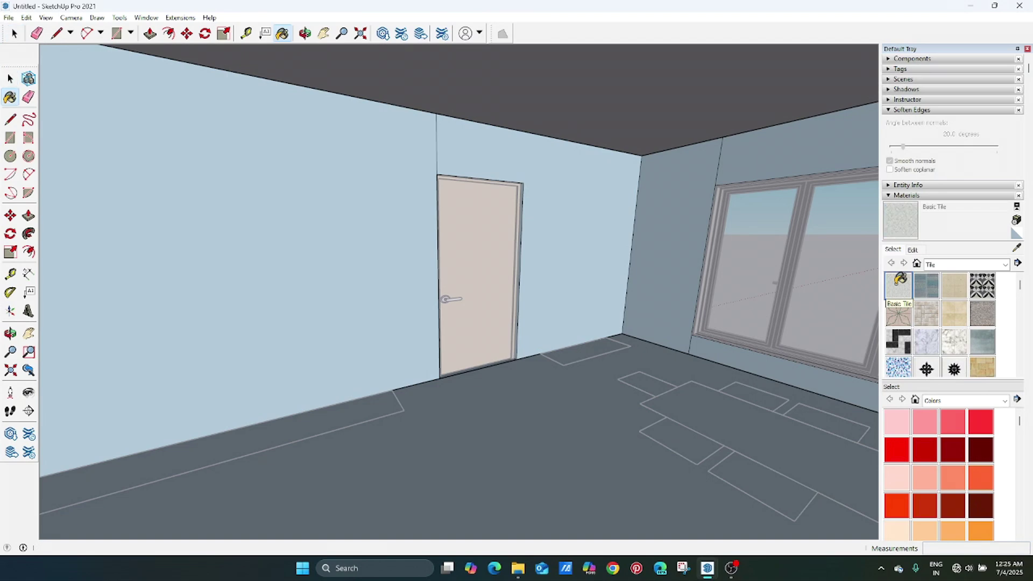
{"action": "left_click", "coordinate": [960, 290]}
{"action": "left_click", "coordinate": [961, 322]}
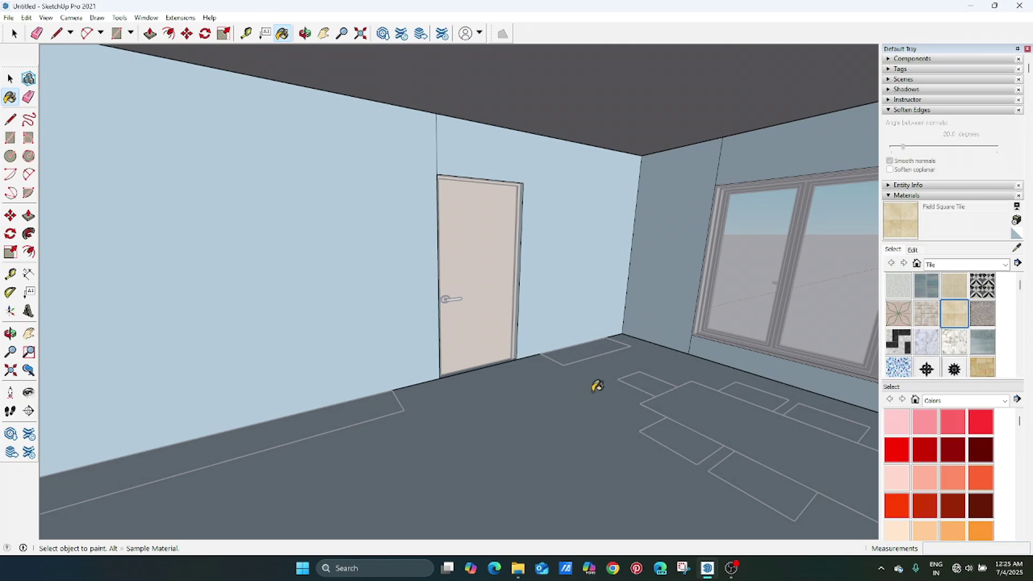
{"action": "key", "text": "space"}
{"action": "left_click", "coordinate": [954, 313]}
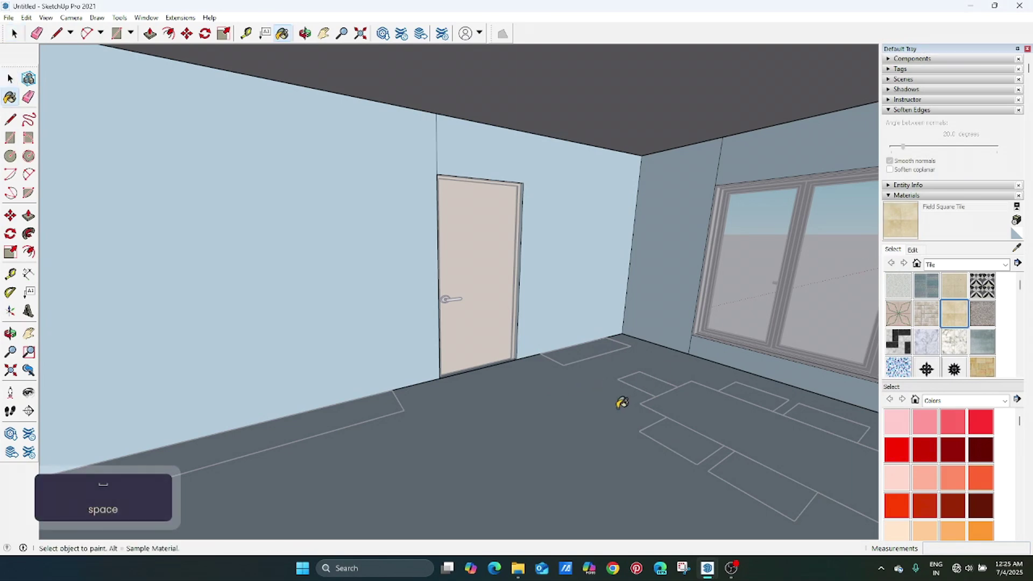
{"action": "left_click", "coordinate": [622, 403]}
- Turn the floor's tile material grey with saturation 0 and brightness 83, and set its texture width to 4'
{"action": "key", "text": "o"}
{"action": "mouse_move", "coordinate": [606, 411]}
{"action": "left_mouse_down"}
{"action": "mouse_move", "coordinate": [357, 429]}
{"action": "mouse_move", "coordinate": [602, 389]}
{"action": "mouse_move", "coordinate": [397, 431]}
{"action": "mouse_move", "coordinate": [495, 346]}
{"action": "mouse_move", "coordinate": [505, 441]}
{"action": "mouse_move", "coordinate": [336, 415]}
{"action": "mouse_move", "coordinate": [401, 420]}
{"action": "mouse_move", "coordinate": [434, 370]}
{"action": "mouse_move", "coordinate": [428, 346]}
{"action": "left_mouse_up"}
{"action": "key", "text": "b"}
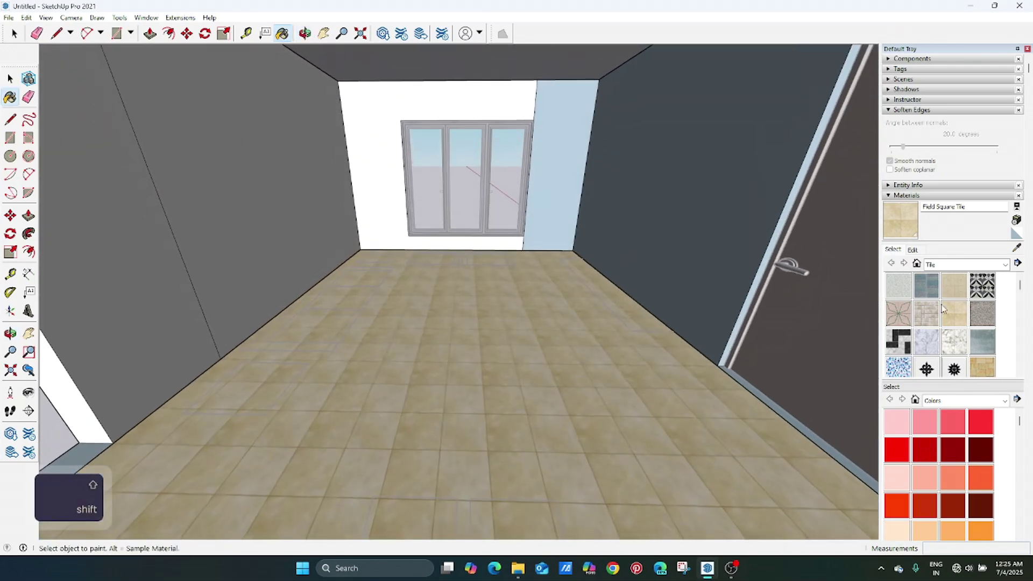
{"action": "left_click", "coordinate": [913, 250]}
{"action": "left_click_drag", "start_coordinate": [926, 297], "coordinate": [898, 305]}
{"action": "left_click_drag", "start_coordinate": [962, 321], "coordinate": [956, 328]}
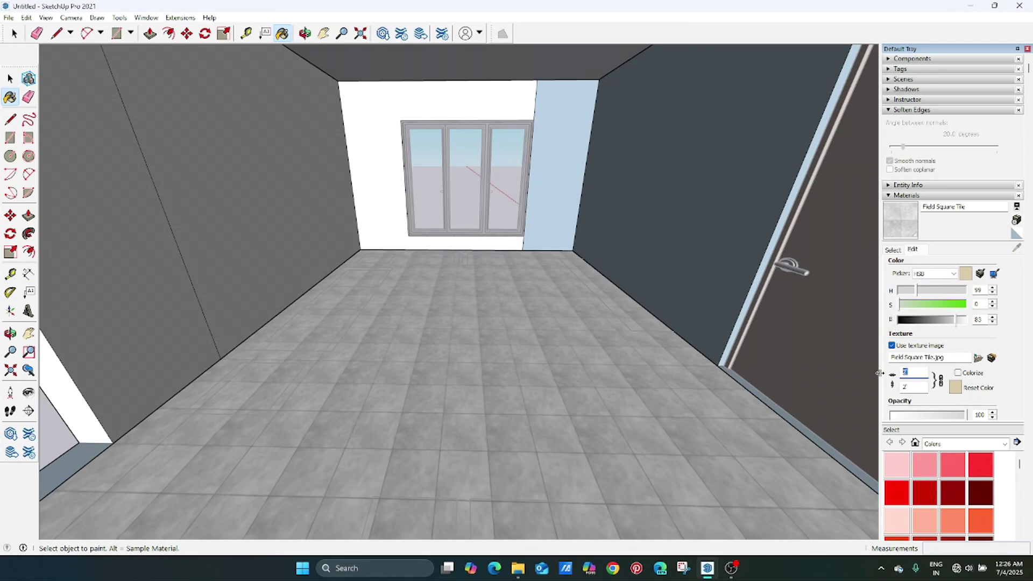
{"action": "type", "text": "4"}
{"action": "key", "text": "Return"}
{"action": "mouse_move", "coordinate": [666, 307]}
{"action": "middle_mouse_down"}
{"action": "mouse_move", "coordinate": [606, 316]}
{"action": "mouse_move", "coordinate": [644, 262]}
{"action": "mouse_move", "coordinate": [507, 302]}
{"action": "mouse_move", "coordinate": [514, 291]}
{"action": "mouse_move", "coordinate": [479, 300]}
{"action": "mouse_move", "coordinate": [459, 279]}
{"action": "mouse_move", "coordinate": [483, 288]}
{"action": "middle_mouse_up"}
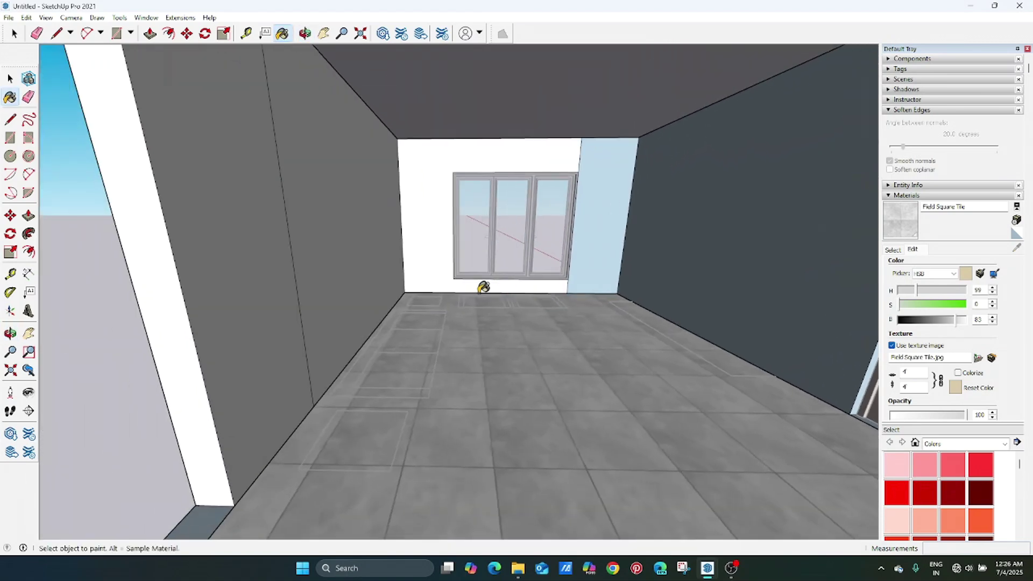
- Select all connected walls of the room and bring up the grey swatches of the Colors material collection
{"action": "middle_click_drag", "start_coordinate": [597, 302], "coordinate": [579, 291], "text": "shift"}
{"action": "key", "text": "space"}
{"action": "triple_click", "coordinate": [579, 291]}
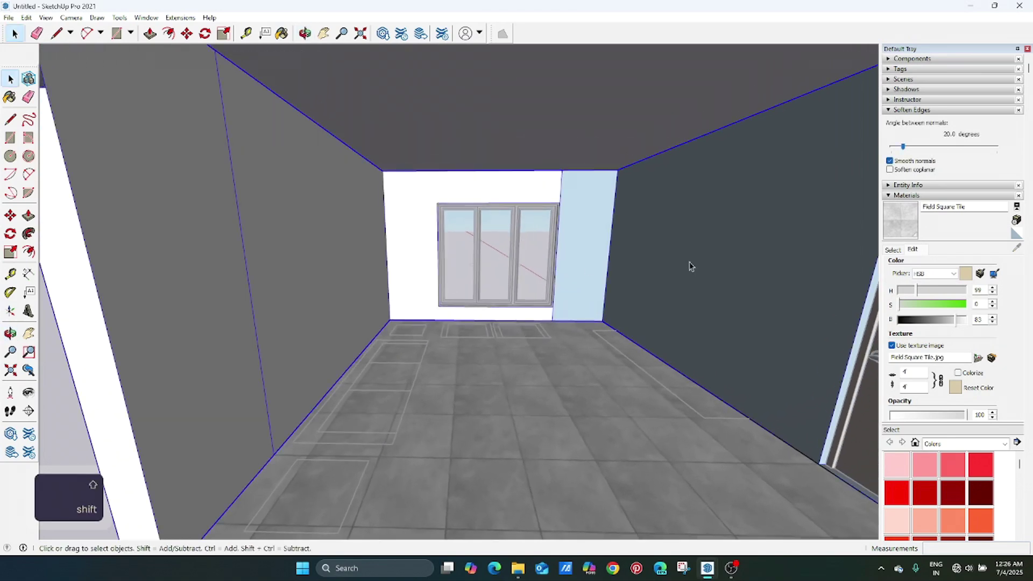
{"action": "left_click", "coordinate": [892, 251]}
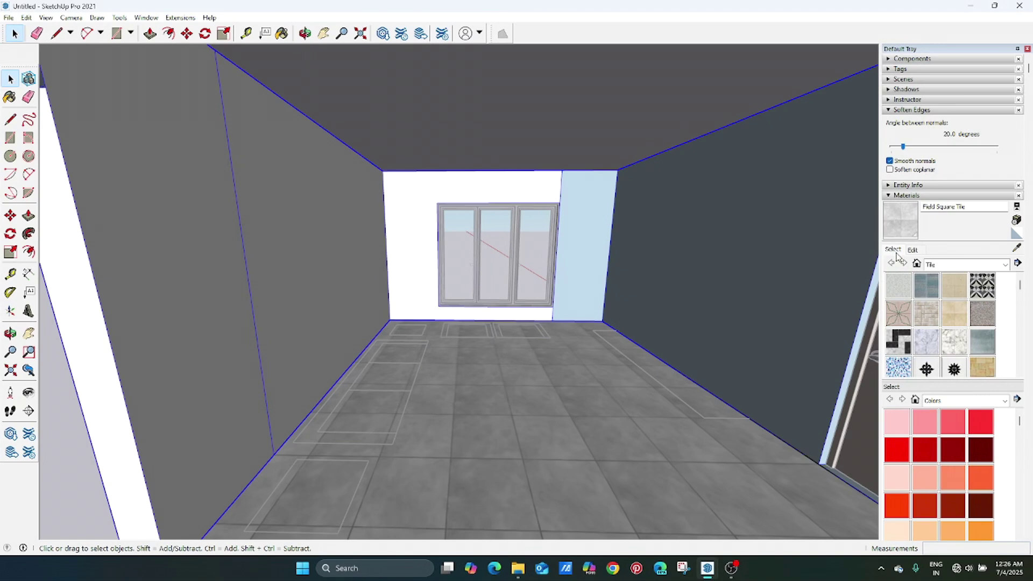
{"action": "left_click", "coordinate": [952, 266]}
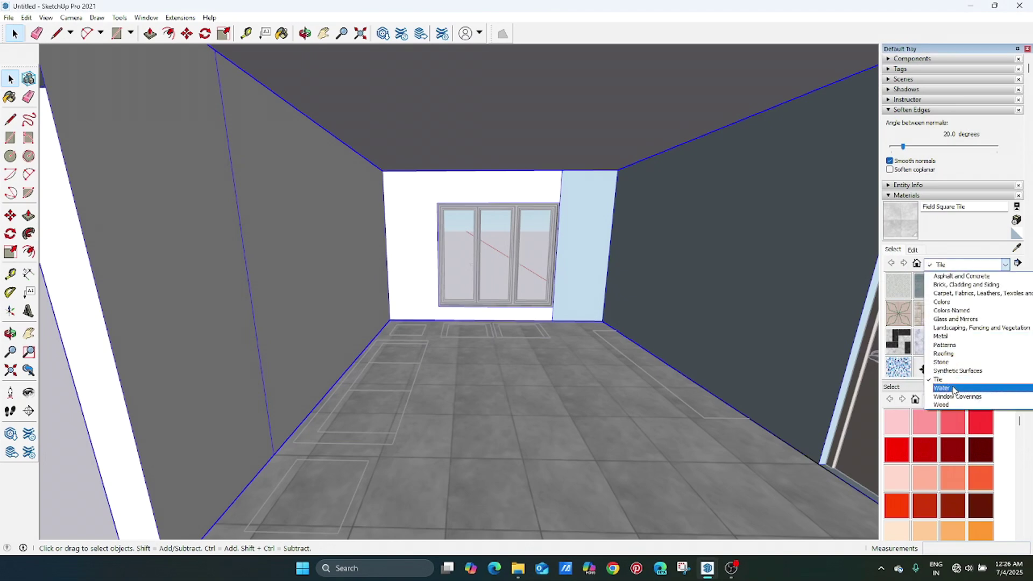
{"action": "left_click", "coordinate": [950, 303]}
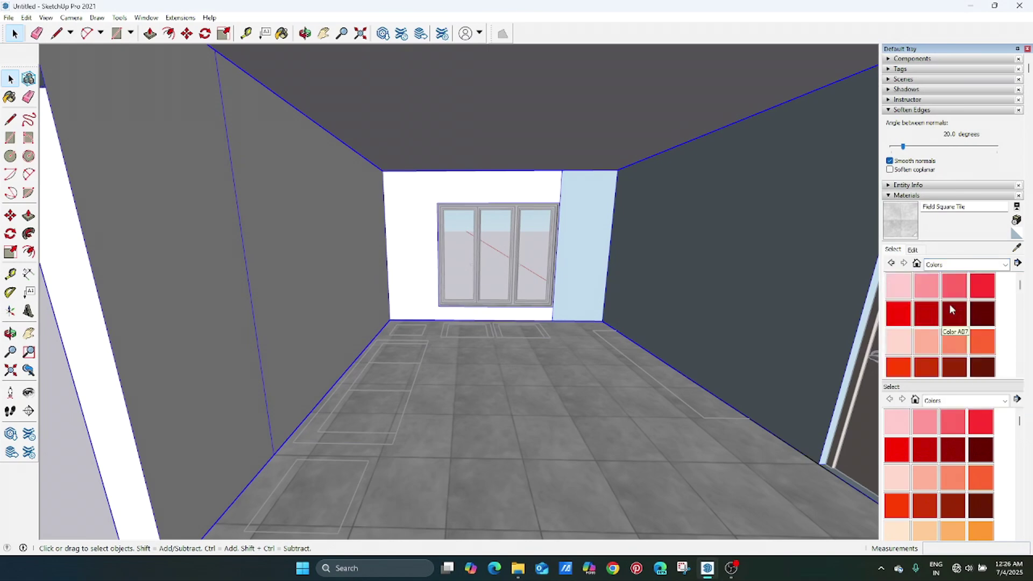
{"action": "left_click_drag", "start_coordinate": [1022, 291], "coordinate": [1014, 358]}
{"action": "scroll", "coordinate": [999, 445], "scroll_direction": "down", "scroll_amount": 3}
{"action": "scroll", "coordinate": [999, 446], "scroll_direction": "down", "scroll_amount": 10}
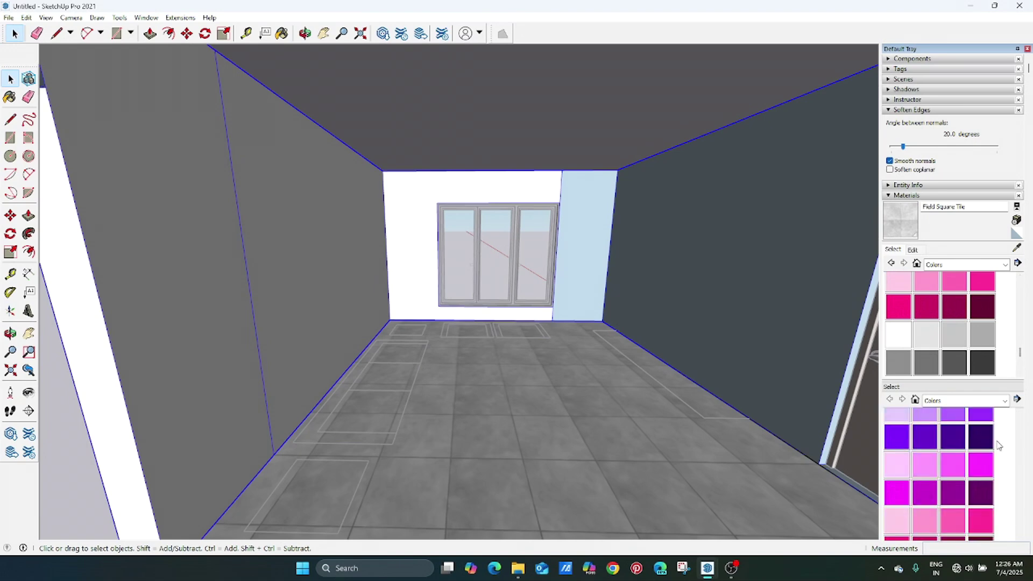
{"action": "scroll", "coordinate": [999, 436], "scroll_direction": "up", "scroll_amount": 5}
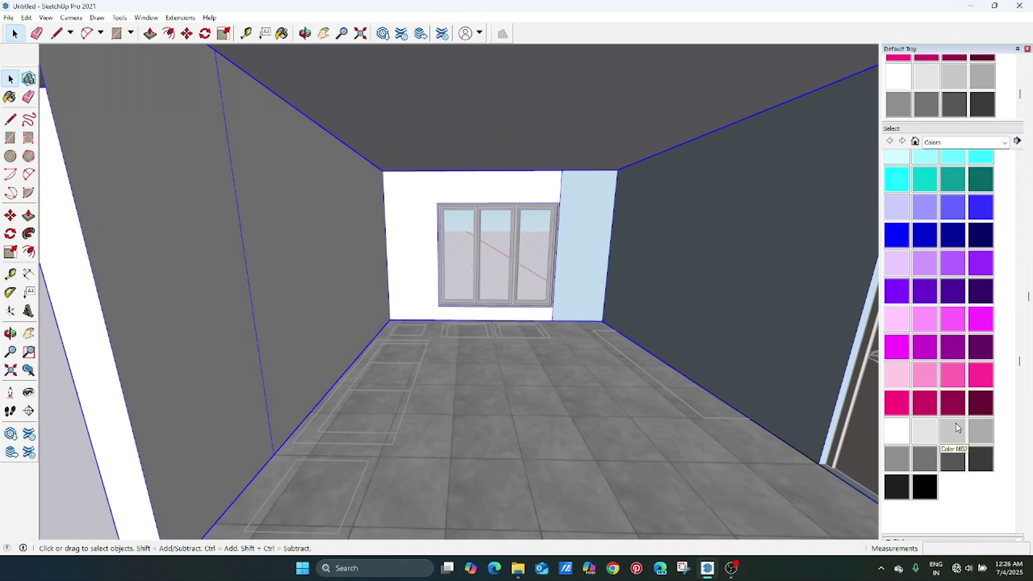
- Try a dark purple and a very light grey from the Colors collection on the selected walls
{"action": "left_click", "coordinate": [956, 434]}
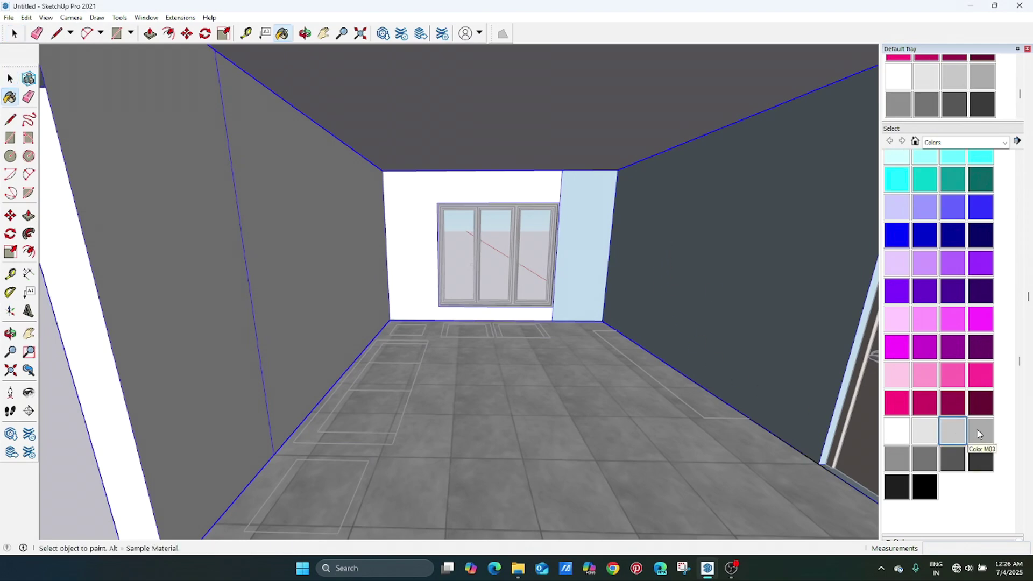
{"action": "left_click", "coordinate": [981, 375]}
{"action": "left_click", "coordinate": [950, 291]}
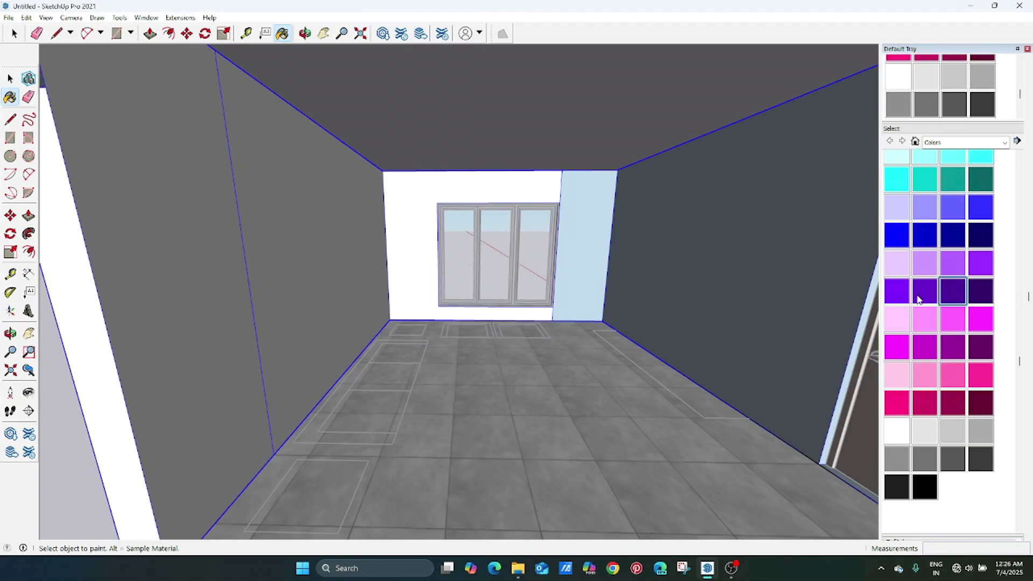
{"action": "left_click", "coordinate": [751, 215]}
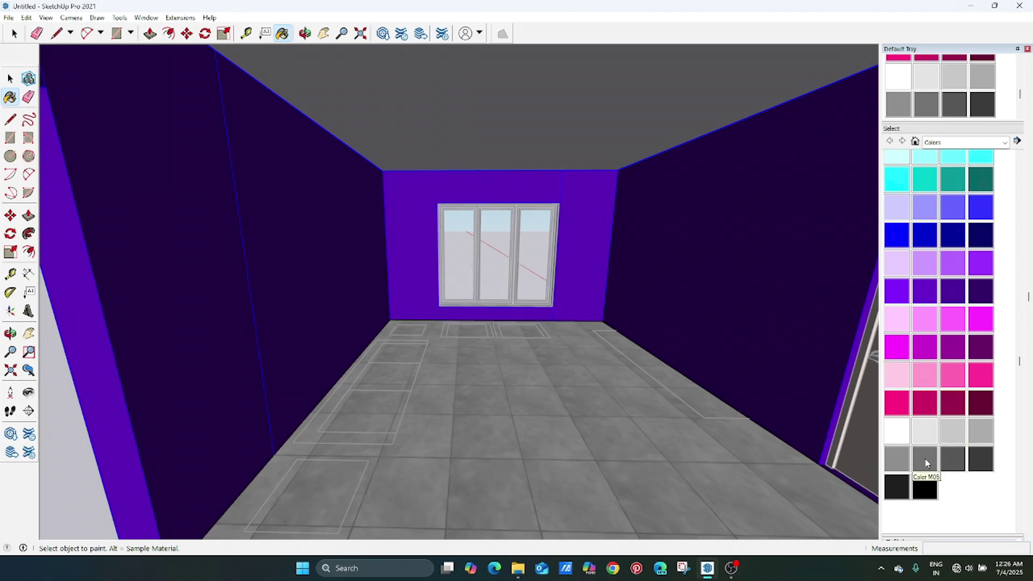
{"action": "left_click", "coordinate": [645, 273]}
{"action": "mouse_move", "coordinate": [680, 331]}
{"action": "middle_mouse_down"}
{"action": "mouse_move", "coordinate": [670, 283]}
{"action": "mouse_move", "coordinate": [636, 325]}
{"action": "mouse_move", "coordinate": [645, 329]}
{"action": "middle_mouse_up"}
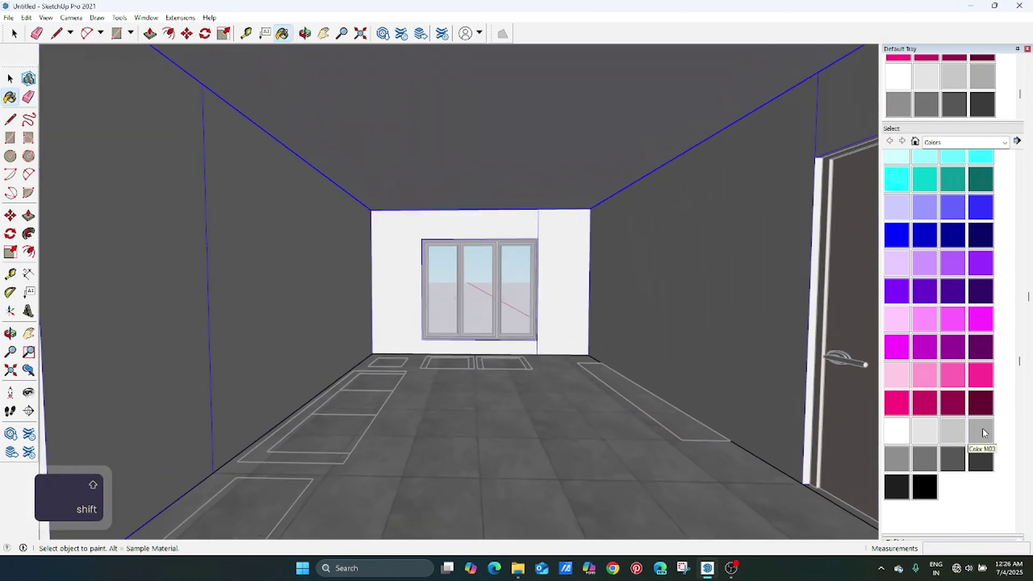
- Paint the selected walls with the grey Color M03 and inspect them from the entrance side
{"action": "left_click", "coordinate": [984, 432]}
{"action": "left_click", "coordinate": [658, 322]}
{"action": "middle_click_drag", "start_coordinate": [532, 305], "coordinate": [595, 299], "text": "shift"}
{"action": "key", "text": "space"}
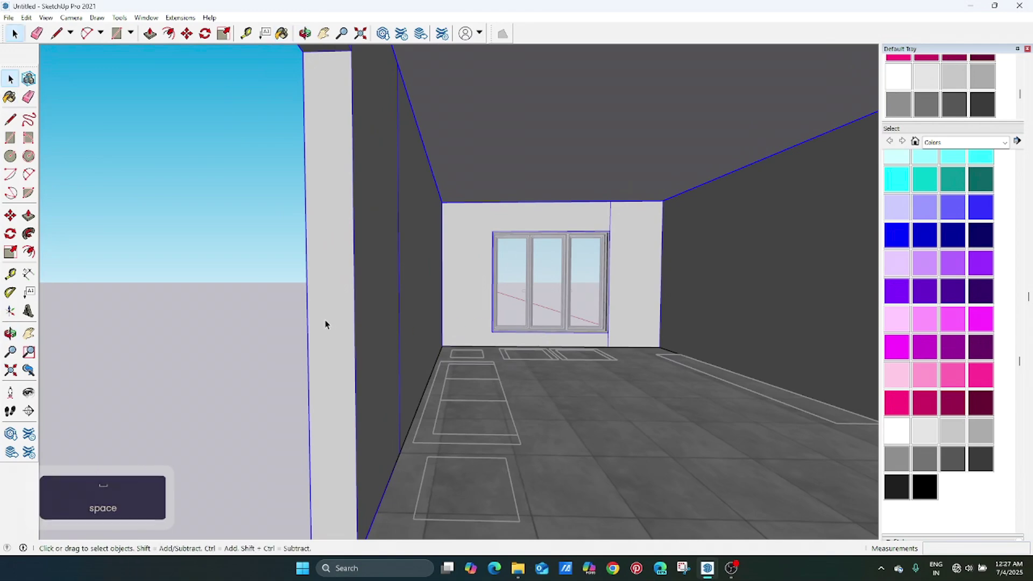
{"action": "middle_click_drag", "start_coordinate": [680, 300], "coordinate": [531, 300], "text": "shift"}
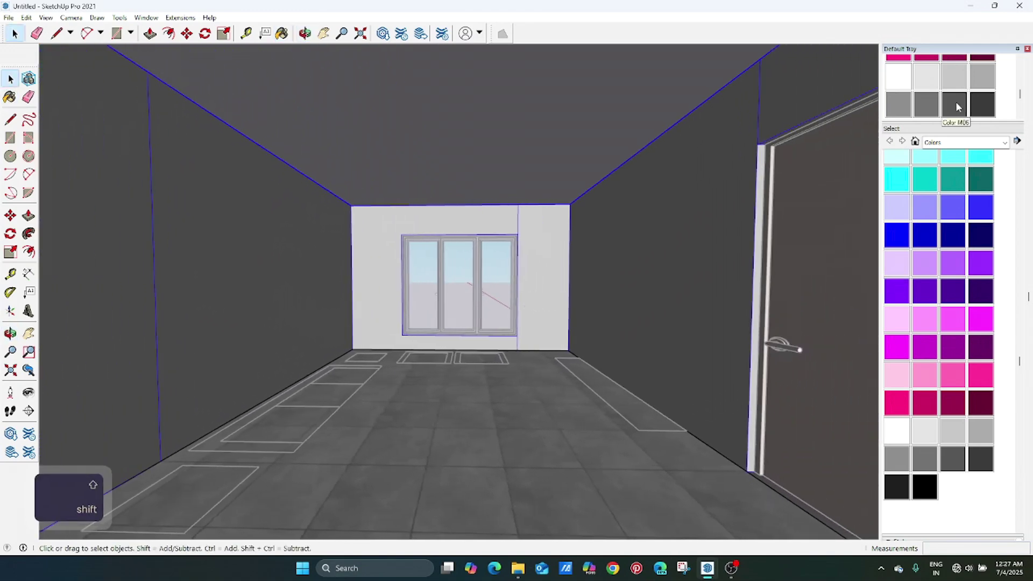
- Try the Ceramic Tile material from the Patterns collection on the selected walls
{"action": "left_click", "coordinate": [968, 142]}
{"action": "left_click", "coordinate": [961, 222]}
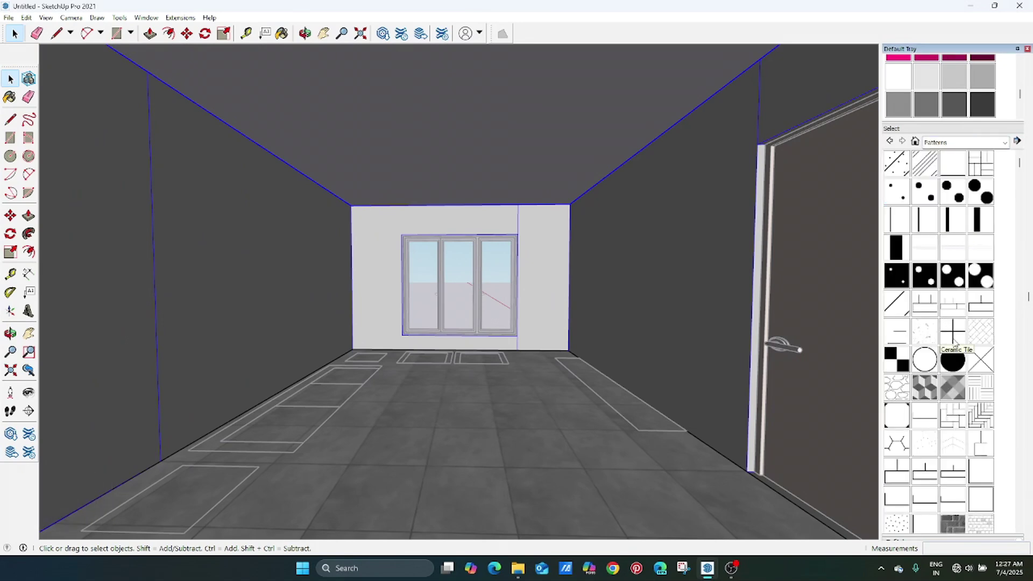
{"action": "left_click", "coordinate": [952, 330]}
{"action": "left_click", "coordinate": [637, 306]}
{"action": "mouse_move", "coordinate": [639, 301]}
{"action": "middle_mouse_down"}
{"action": "mouse_move", "coordinate": [812, 296]}
{"action": "mouse_move", "coordinate": [647, 302]}
{"action": "middle_mouse_up"}
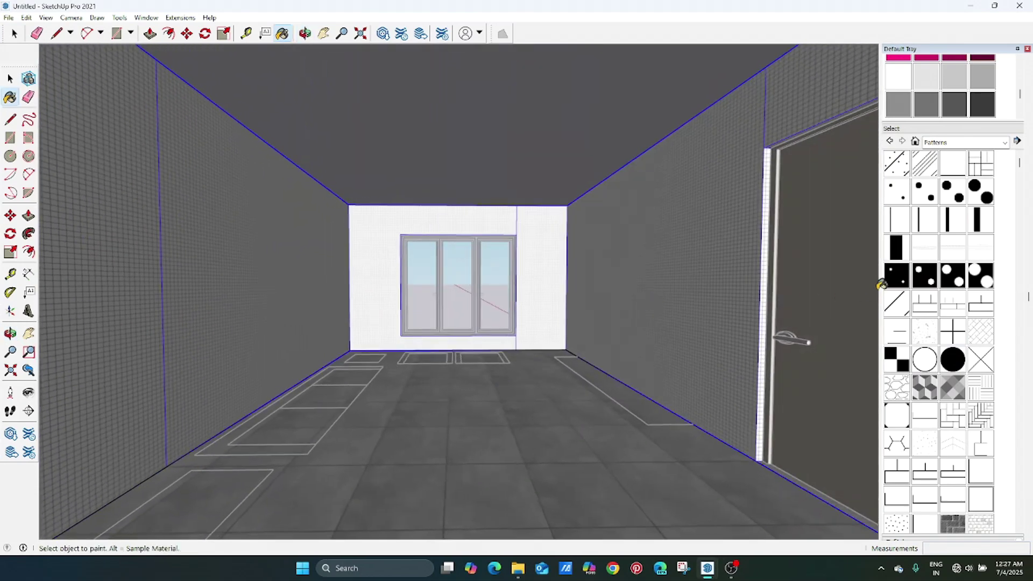
- Repaint the selected walls with the plain light grey Color M02 and clear the selection
{"action": "left_click", "coordinate": [960, 84]}
{"action": "left_click", "coordinate": [698, 170]}
{"action": "middle_click_drag", "start_coordinate": [358, 298], "coordinate": [450, 295], "text": "shift"}
{"action": "key", "text": "space"}
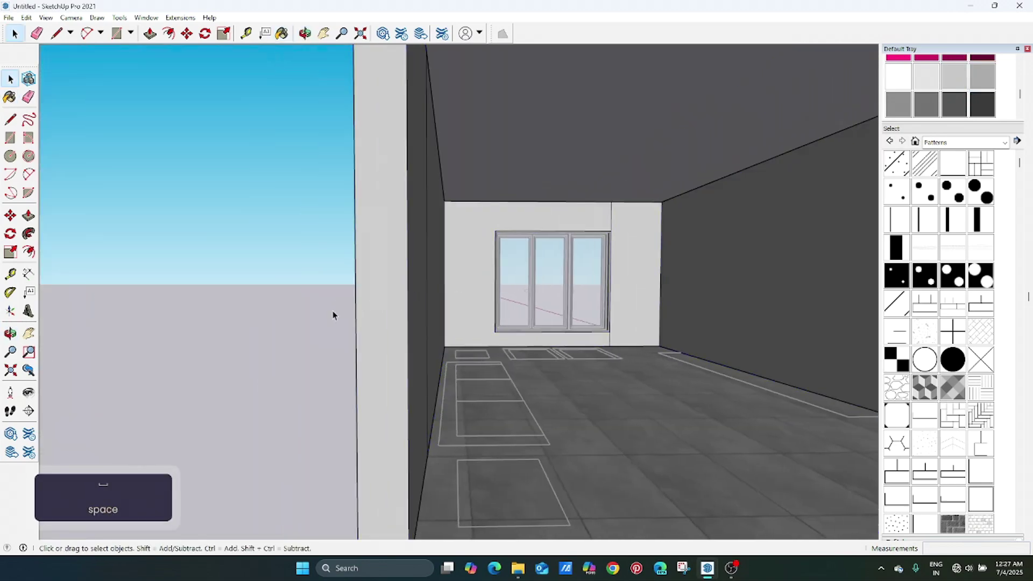
{"action": "middle_click_drag", "start_coordinate": [332, 316], "coordinate": [533, 361]}
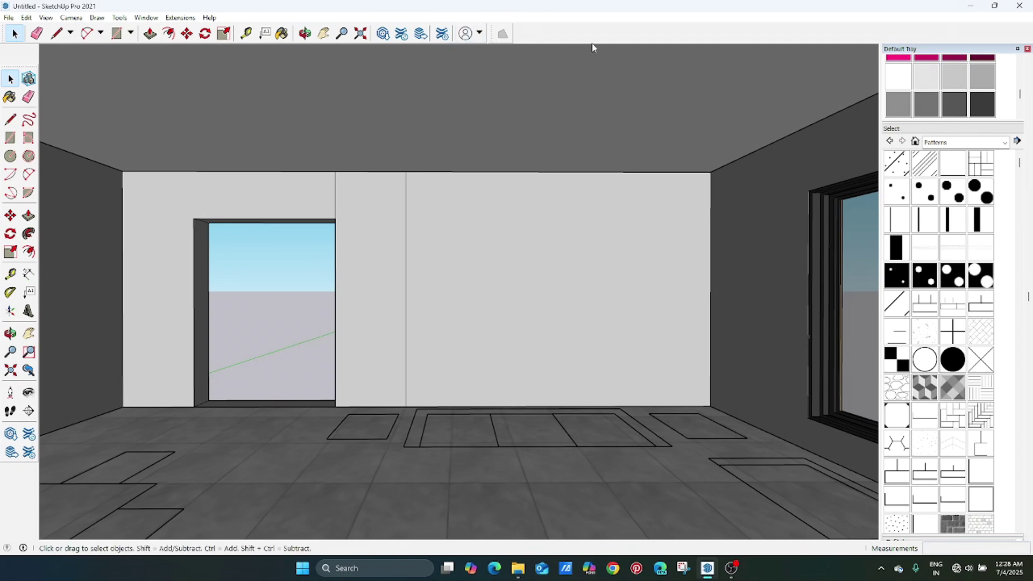
- Look over the models in the Windows+and+Doors library file and return to the untitled room model
{"action": "mouse_move", "coordinate": [706, 574]}
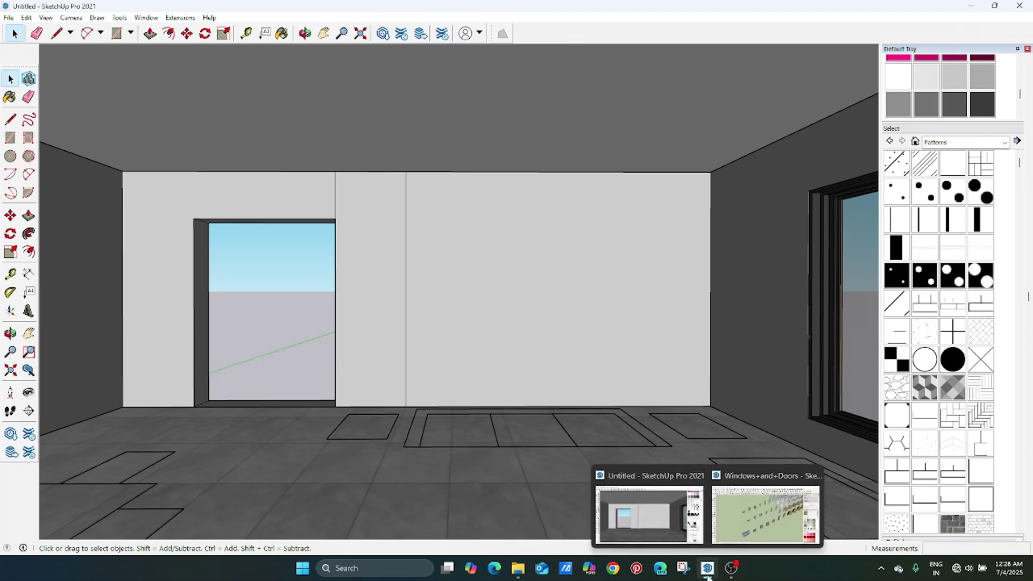
{"action": "left_click", "coordinate": [744, 529]}
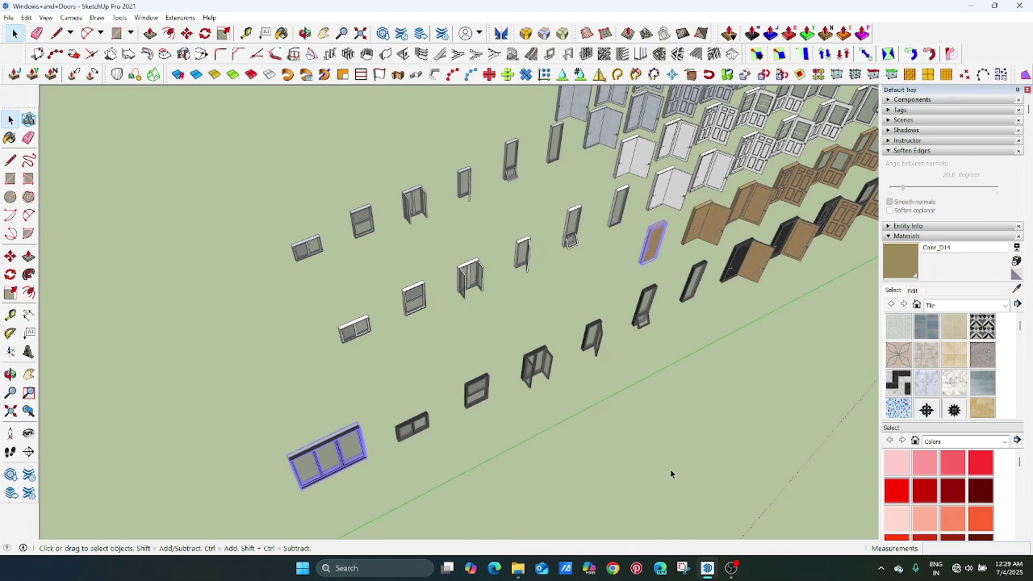
{"action": "mouse_move", "coordinate": [711, 574]}
{"action": "left_click", "coordinate": [639, 528]}
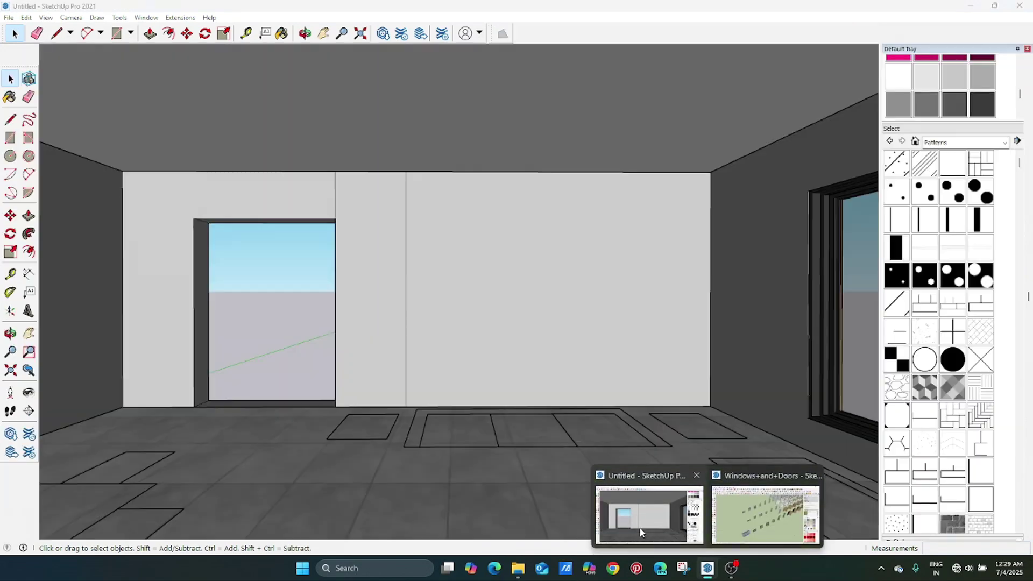